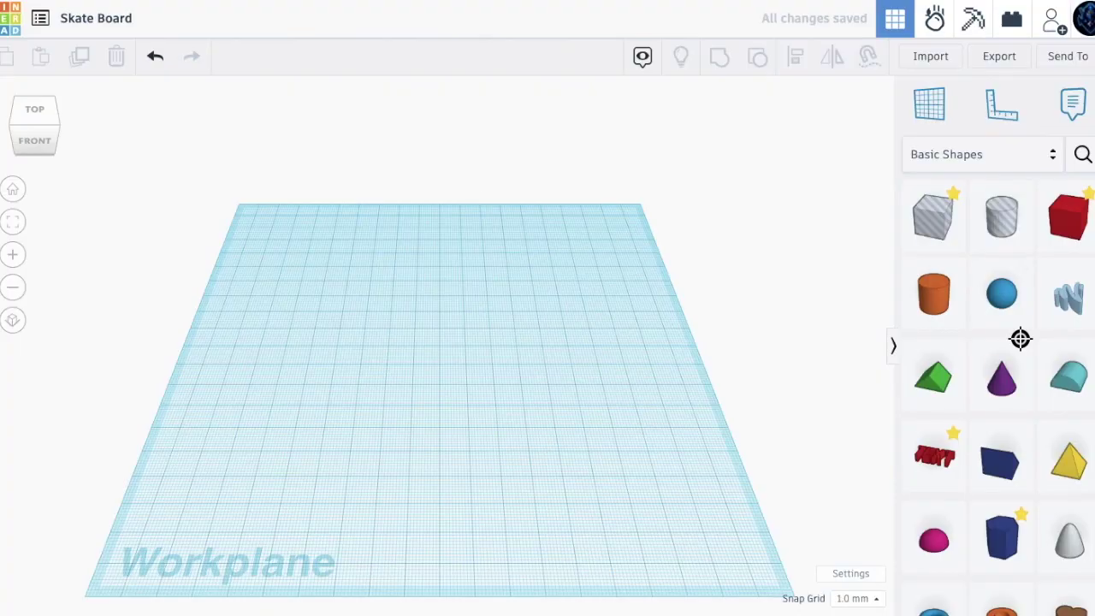
# Add a round roof to the workplane, stand it upright on its half-round end and bring its base level with the workplane
pyautogui.moveTo(1065, 375); pyautogui.dragTo(429, 356)
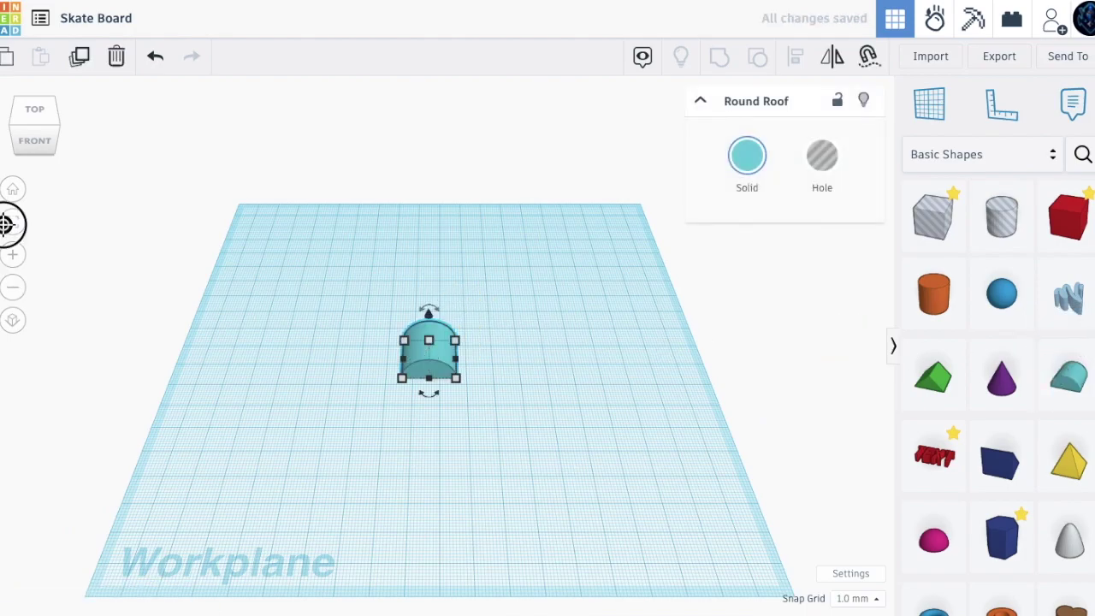
pyautogui.click(6, 224)
pyautogui.moveTo(342, 333); pyautogui.dragTo(280, 260, button='right')
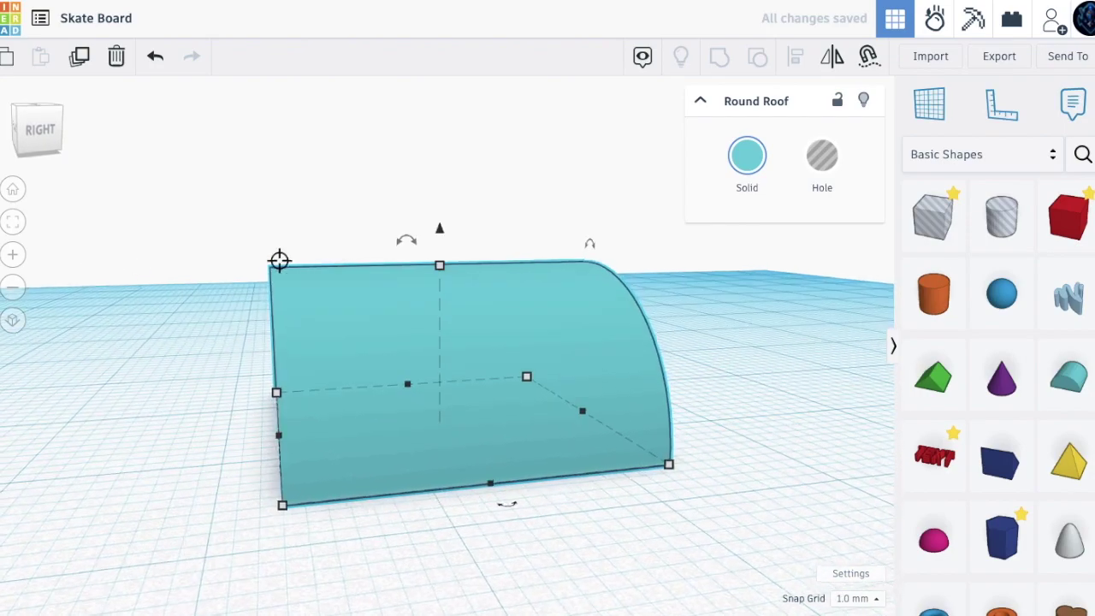
pyautogui.moveTo(396, 238); pyautogui.dragTo(484, 323)
pyautogui.moveTo(438, 149); pyautogui.dragTo(441, 79)
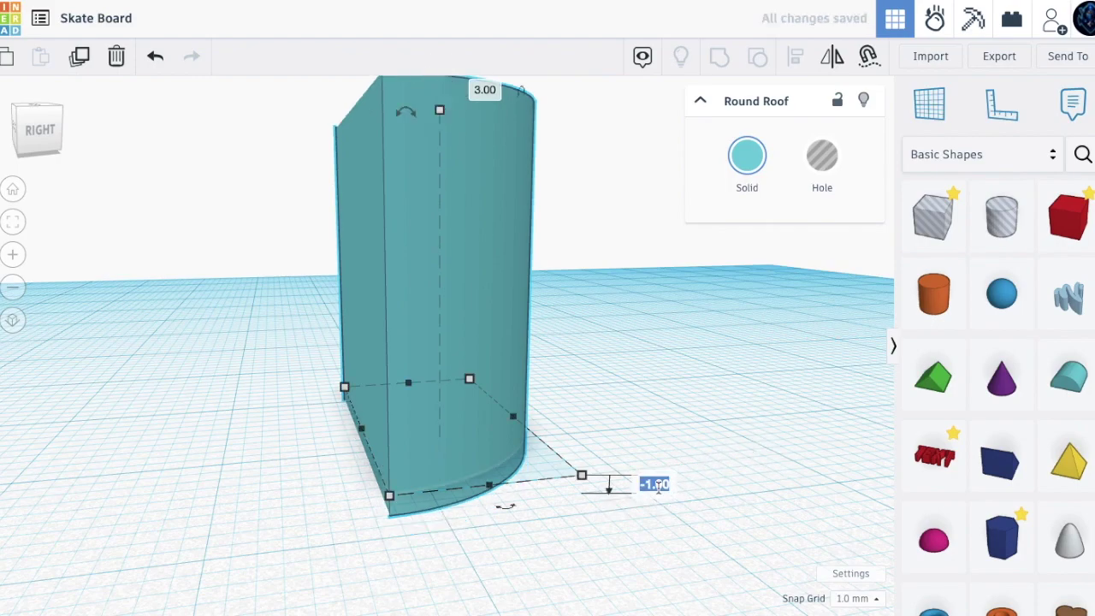
pyautogui.click(589, 428)
pyautogui.scroll(-5, 591, 428)
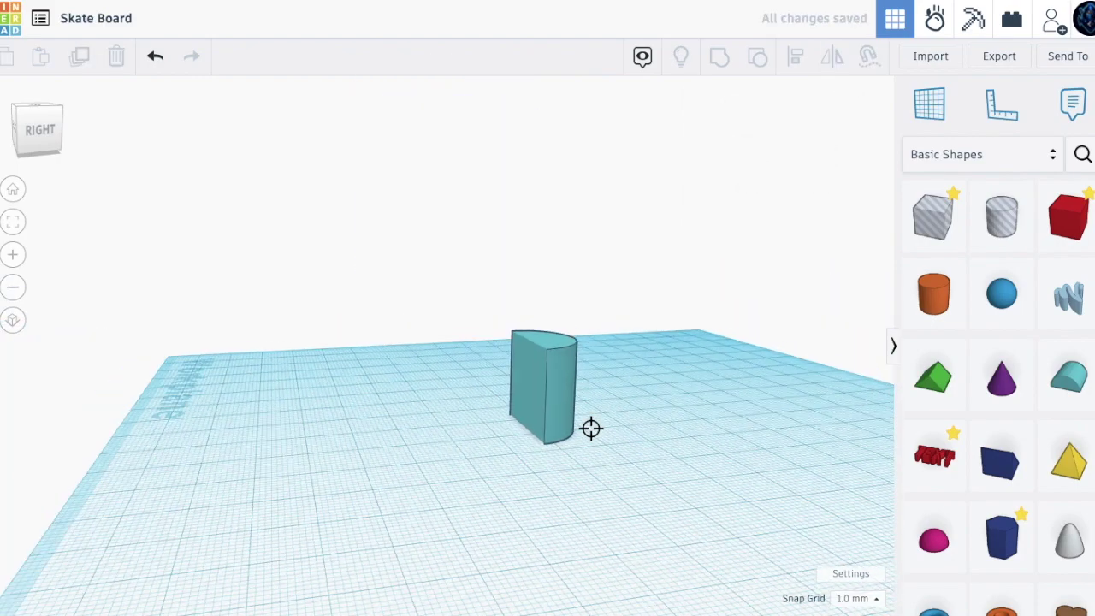
# Add a box beside the upright round roof and nudge it flush against the roof's flat face
pyautogui.moveTo(1071, 222); pyautogui.dragTo(480, 434)
pyautogui.click(543, 453)
pyautogui.scroll(5, 556, 415)
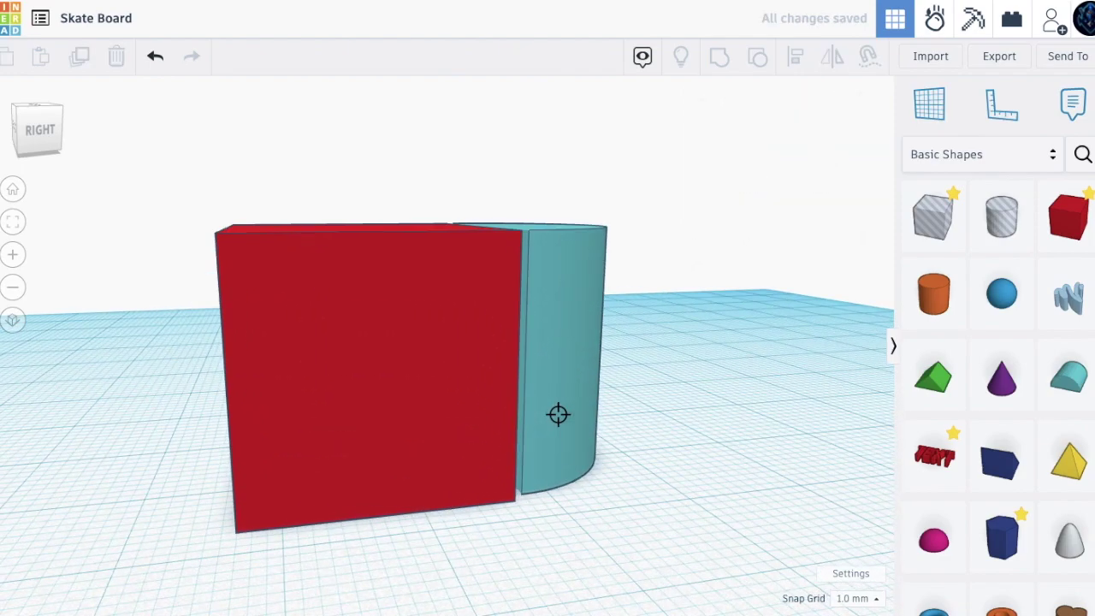
pyautogui.moveTo(431, 360); pyautogui.dragTo(368, 349, button='right')
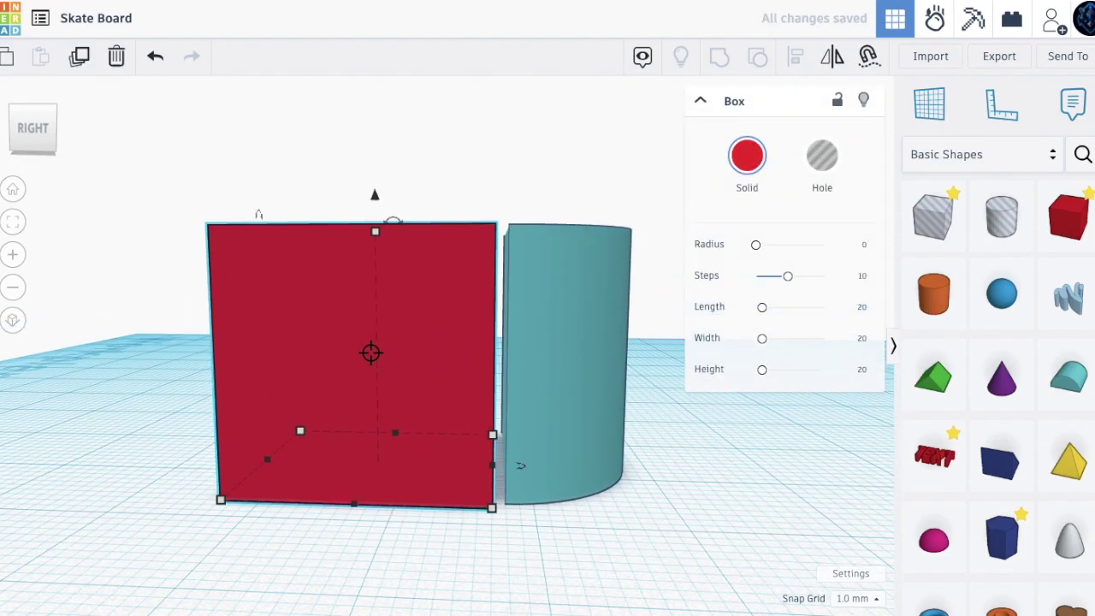
pyautogui.press('Left')
# Align the box and the round roof by their centres so their side faces line up
pyautogui.moveTo(558, 383); pyautogui.dragTo(550, 469, button='right')
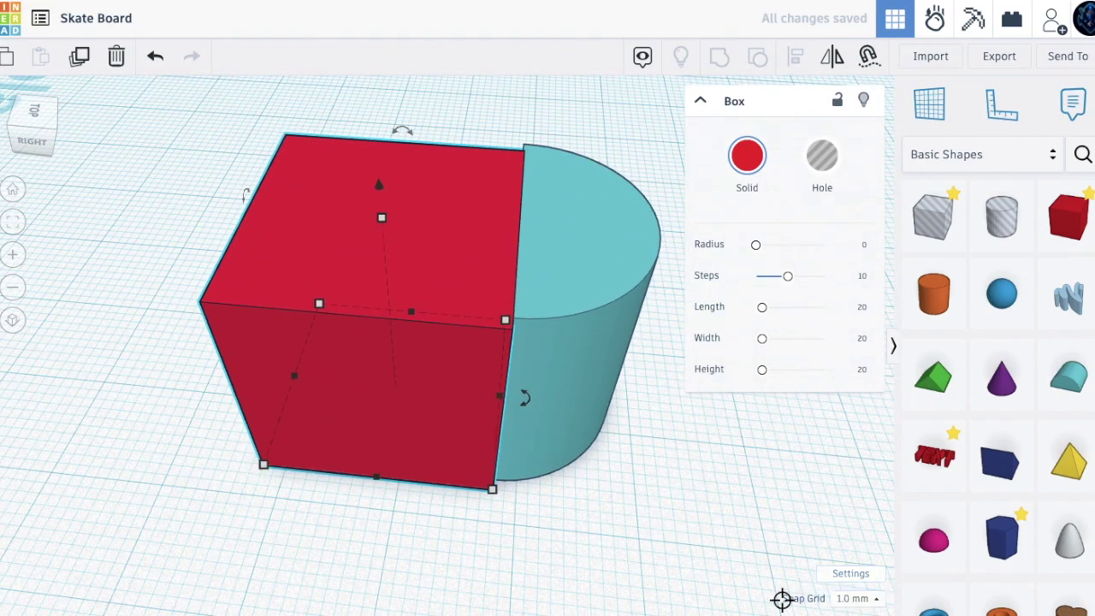
pyautogui.moveTo(613, 506); pyautogui.dragTo(470, 385)
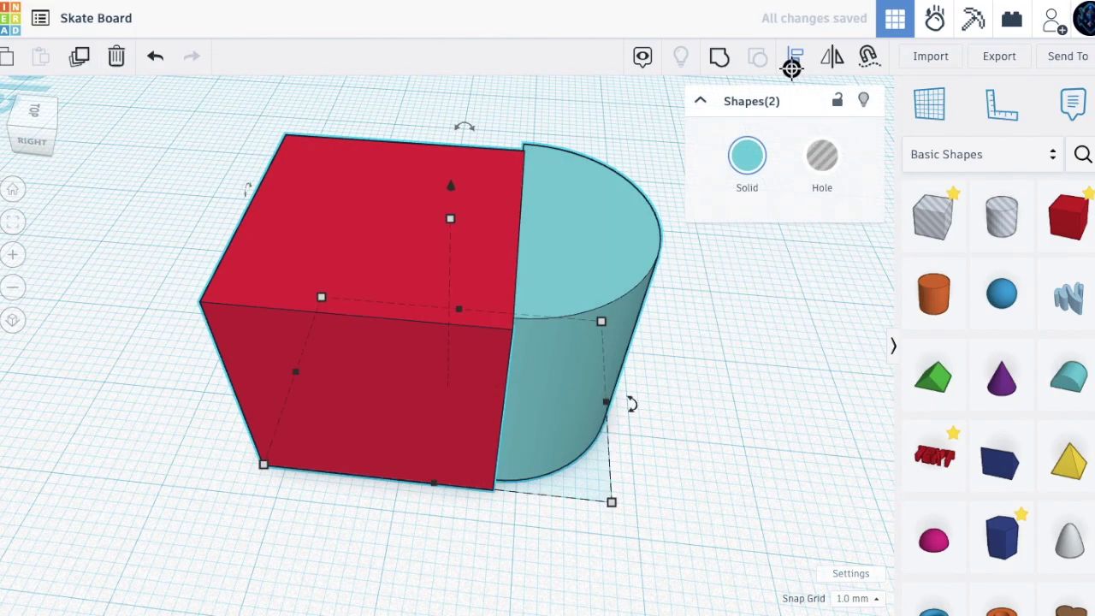
pyautogui.click(791, 68)
pyautogui.click(433, 493)
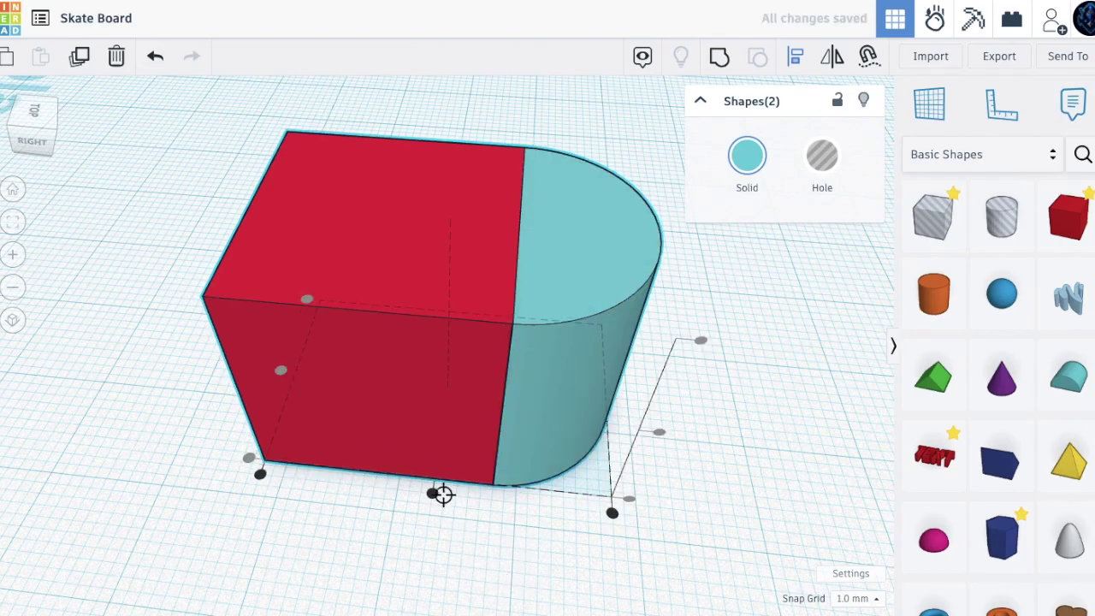
pyautogui.click(520, 594)
# Duplicate the round roof and move the copy to the opposite end of the box
pyautogui.click(470, 403)
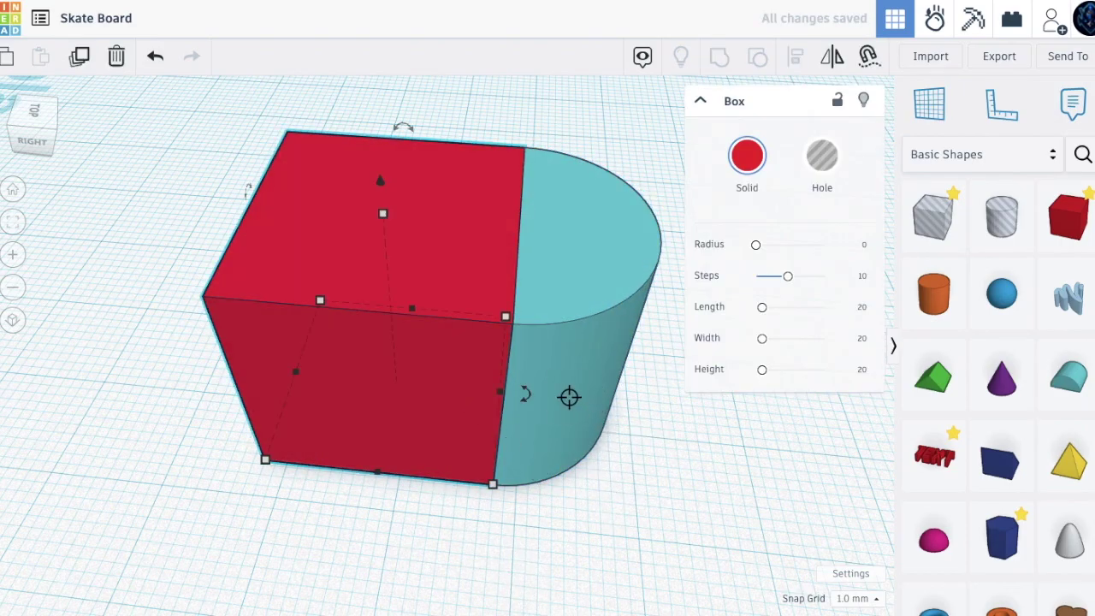
pyautogui.click(571, 398)
pyautogui.click(71, 68)
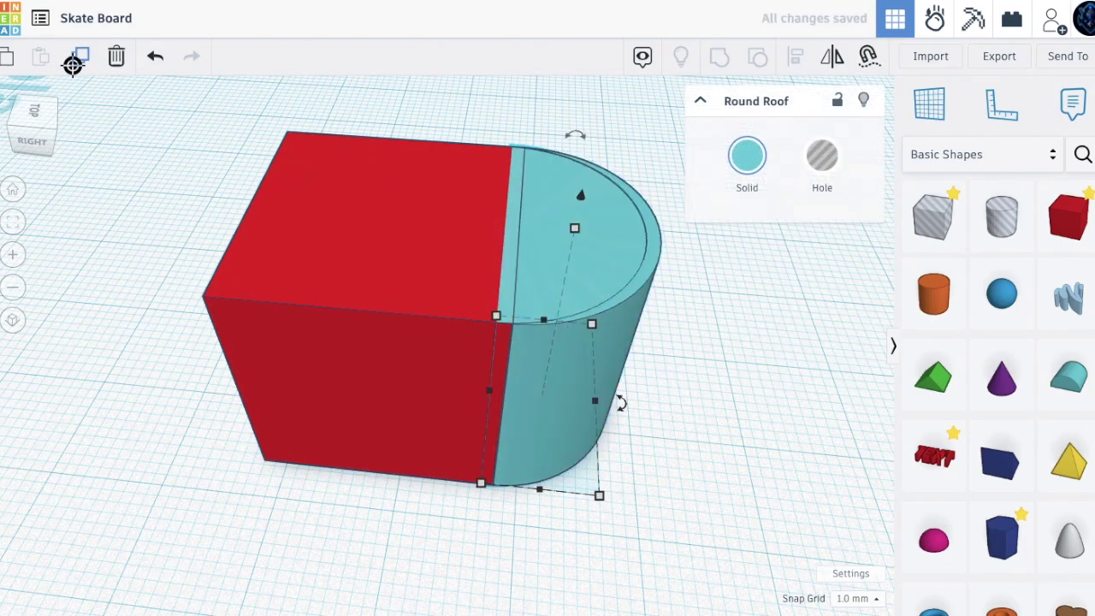
pyautogui.press('Left')
pyautogui.press('Left')
pyautogui.press('Left')
pyautogui.press('Left')
pyautogui.press('Left')
pyautogui.press('Left')
pyautogui.press('Left')
pyautogui.press('Left')
pyautogui.press('Left')
pyautogui.press('Left')
pyautogui.press('Left')
pyautogui.press('Left')
pyautogui.press('Left')
pyautogui.press('Left')
pyautogui.press('Left')
pyautogui.press('Left')
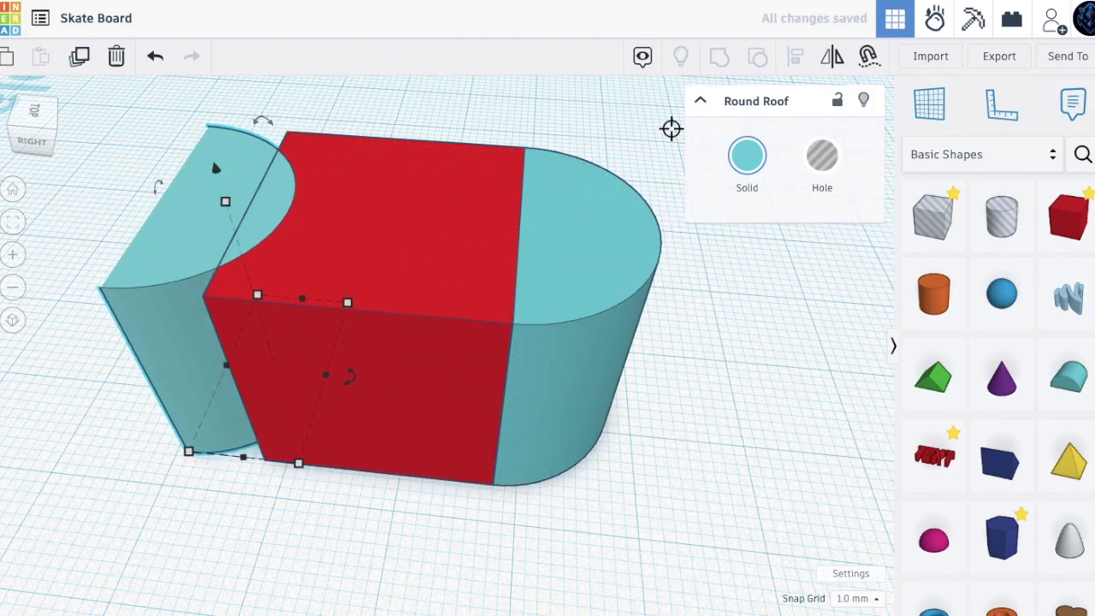
# Mirror the copied round roof so its curve faces outward and seat it against the box's free end
pyautogui.click(834, 55)
pyautogui.click(304, 290)
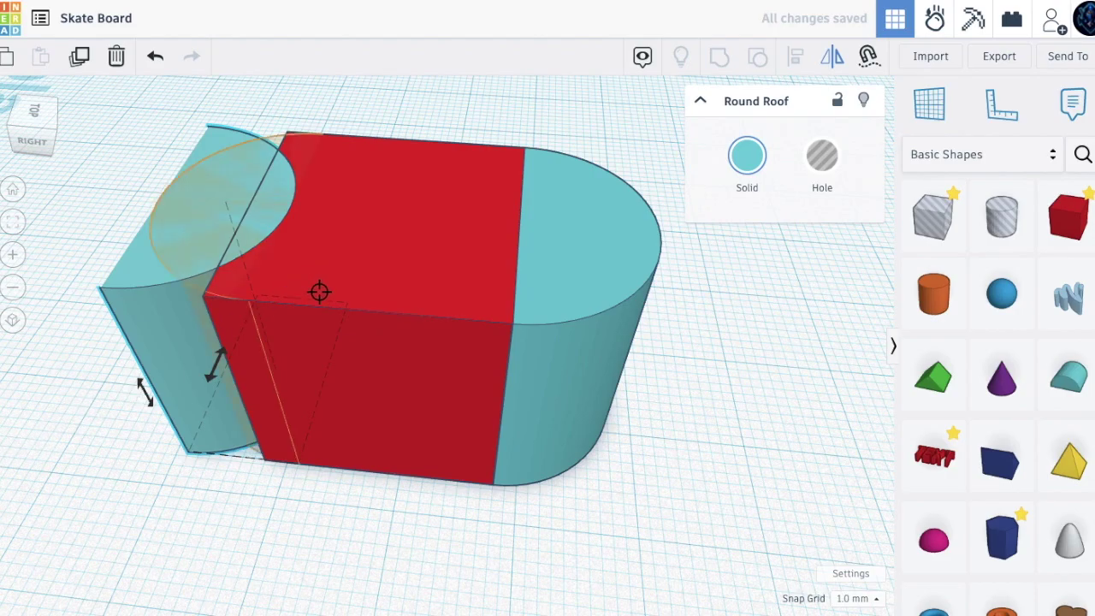
pyautogui.click(220, 233)
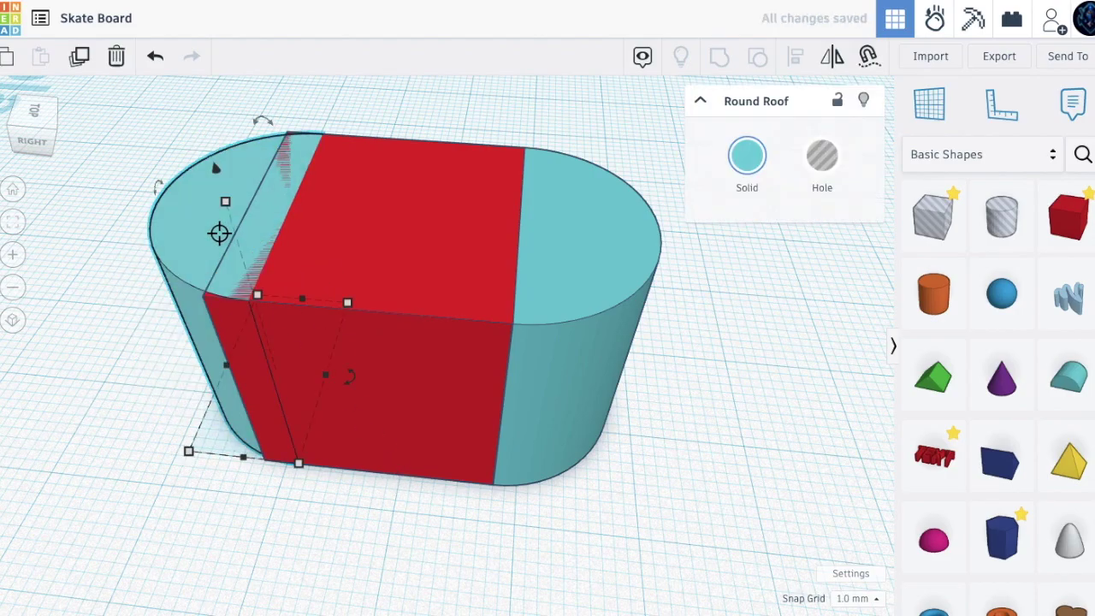
pyautogui.click(470, 525)
# Group the box and both round roofs into one shape
pyautogui.moveTo(470, 526); pyautogui.dragTo(77, 301, button='right')
pyautogui.hotkey('ctrl', 'a')
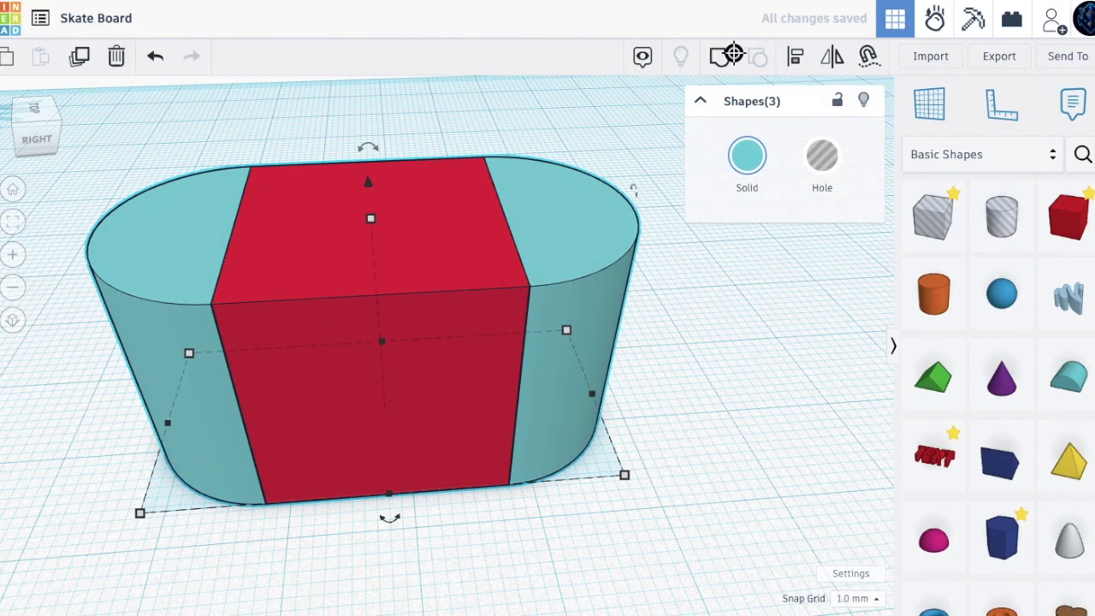
pyautogui.click(734, 55)
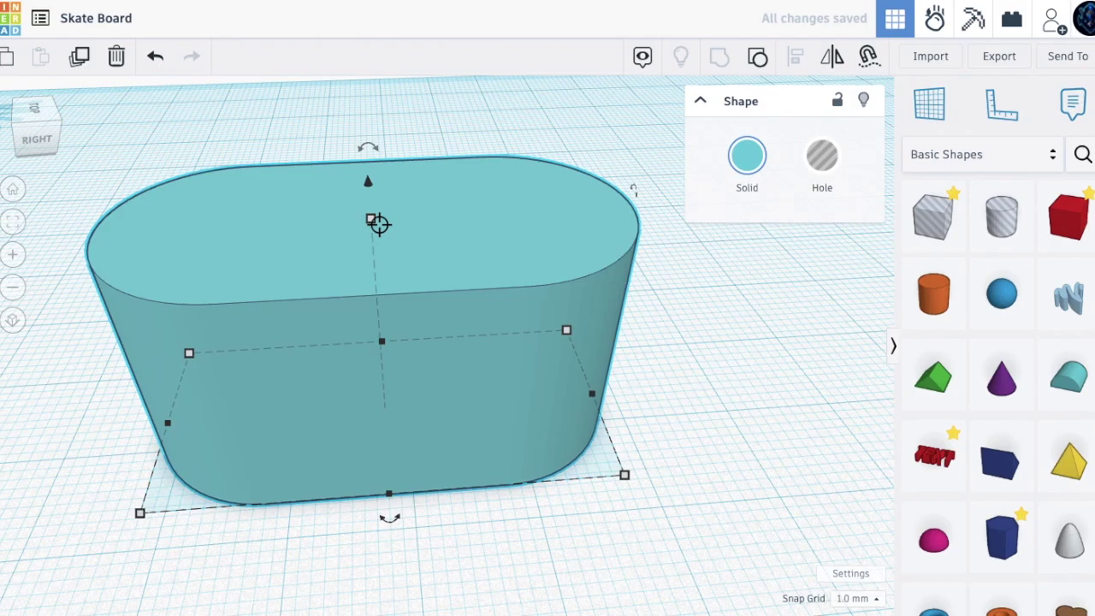
# Add a second box beside the rounded body, flatten it into a thin slab and tilt it by 22.5°
pyautogui.moveTo(368, 216)
pyautogui.moveTo(370, 217); pyautogui.dragTo(614, 405, button='right')
pyautogui.scroll(-2, 614, 405)
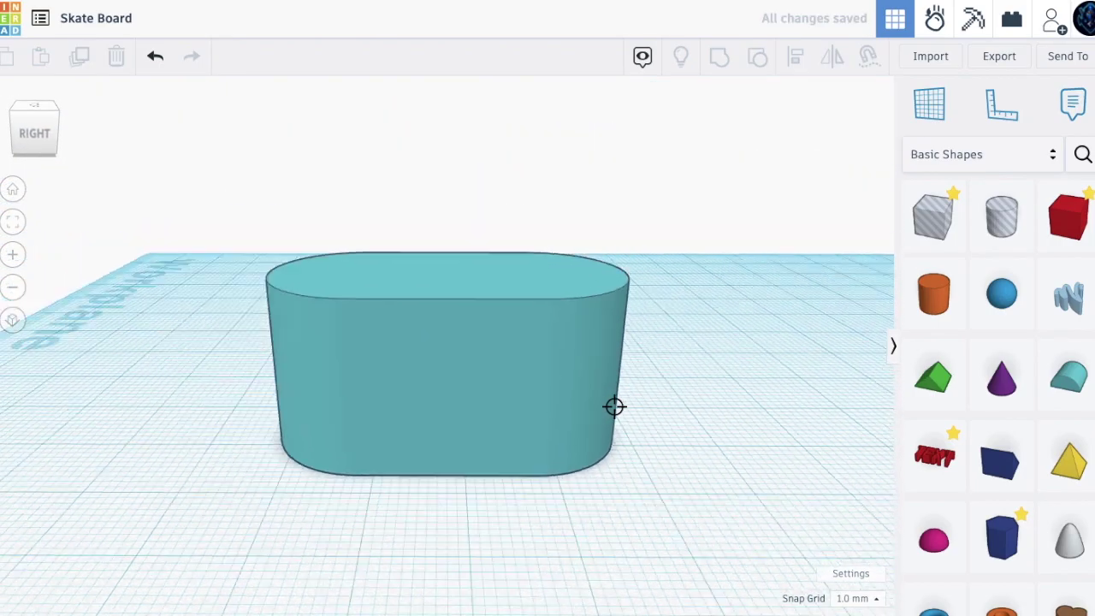
pyautogui.scroll(-2, 614, 407)
pyautogui.click(1085, 238)
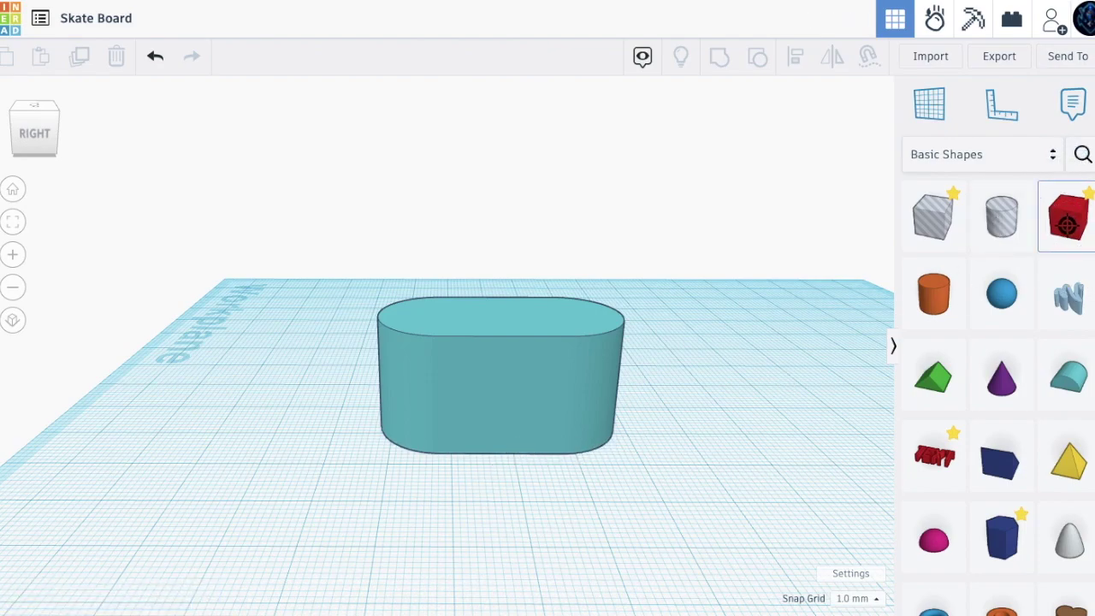
pyautogui.click(296, 482)
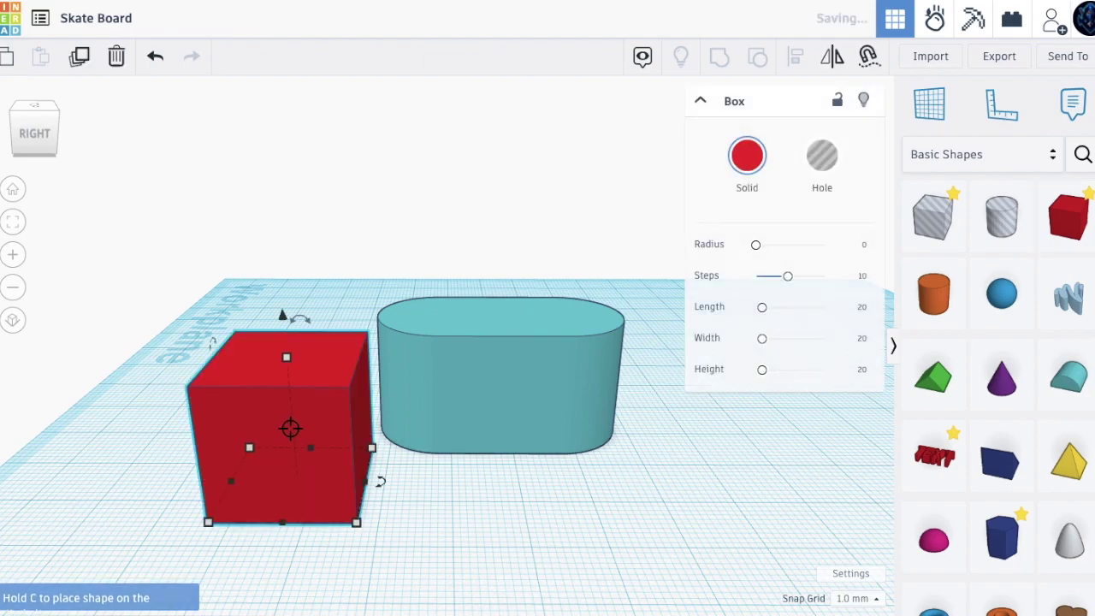
pyautogui.moveTo(286, 356); pyautogui.dragTo(291, 450)
pyautogui.moveTo(300, 410)
pyautogui.mouseDown()
pyautogui.moveTo(317, 411)
pyautogui.moveTo(300, 396)
pyautogui.mouseUp()
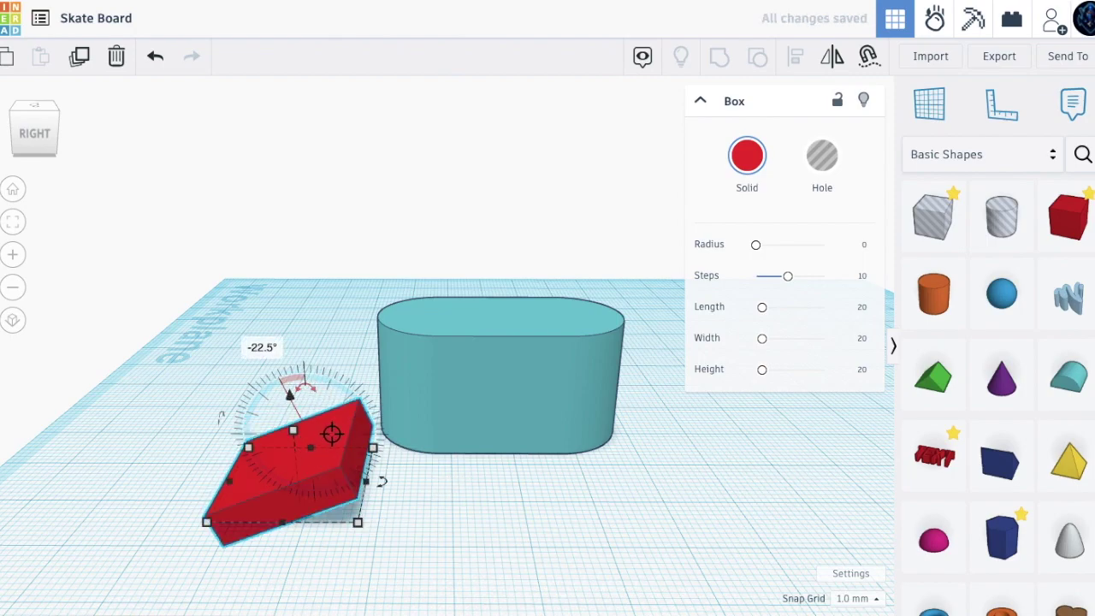
# Move the tilted slab against the rounded end of the body and set its height above the workplane to 0
pyautogui.moveTo(331, 434); pyautogui.dragTo(619, 347)
pyautogui.click(774, 473)
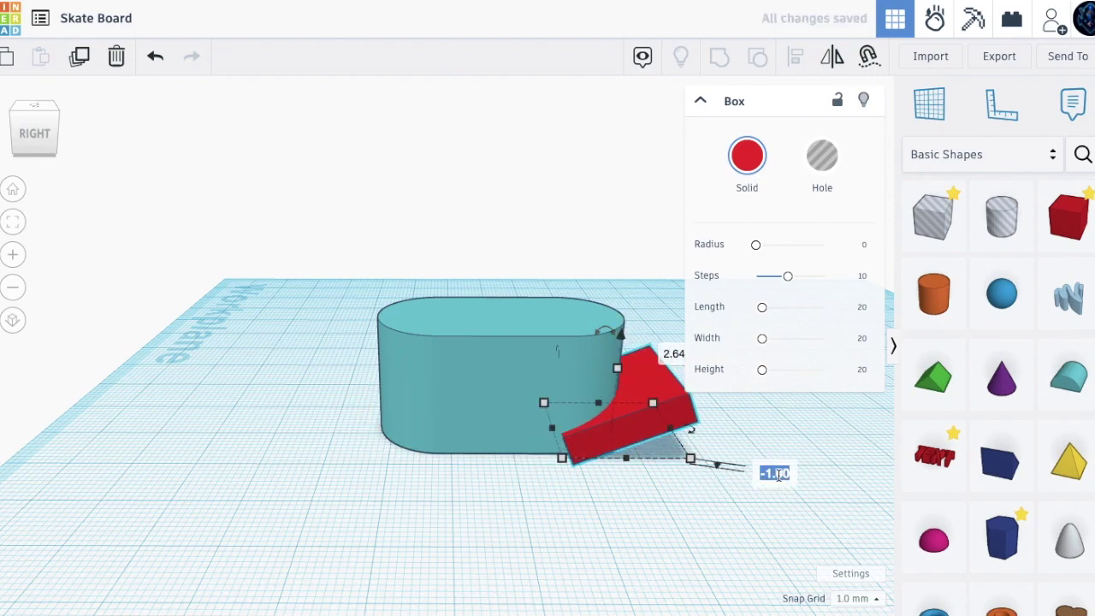
pyautogui.write('0')
pyautogui.press('Return')
pyautogui.scroll(5, 508, 347)
pyautogui.scroll(-4, 508, 347)
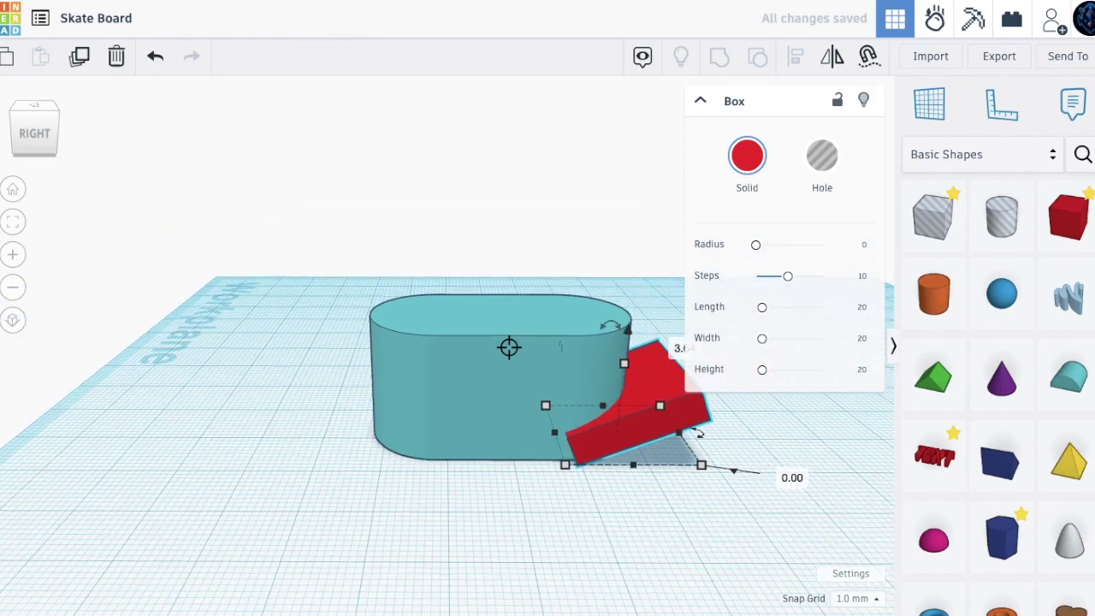
# Ungroup the rounded body back into the box and its two round roofs
pyautogui.scroll(1, 516, 359)
pyautogui.click(519, 363)
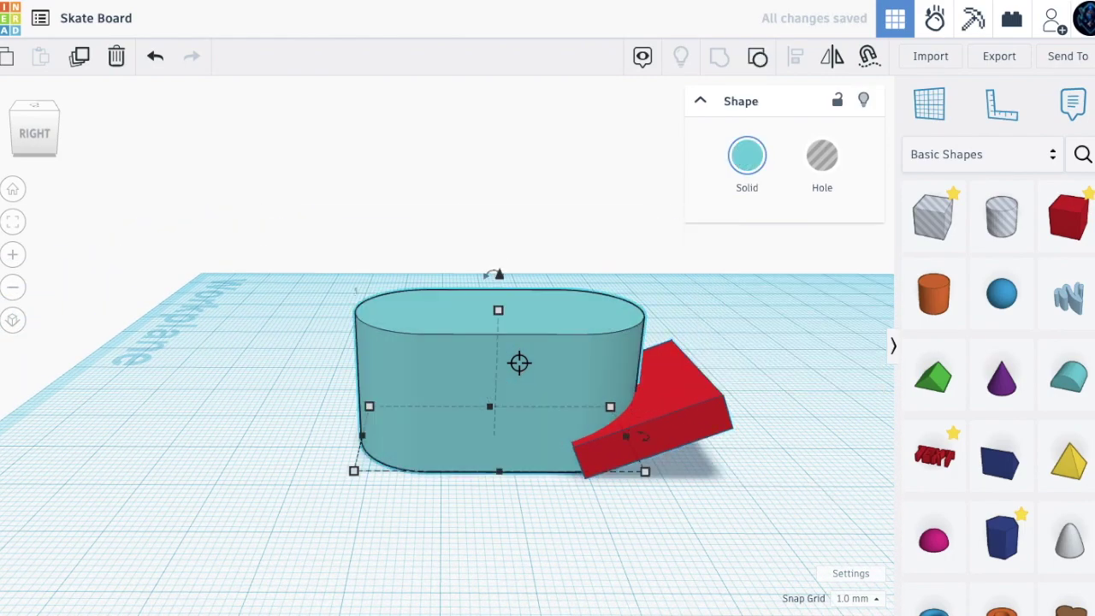
pyautogui.click(756, 68)
pyautogui.click(585, 248)
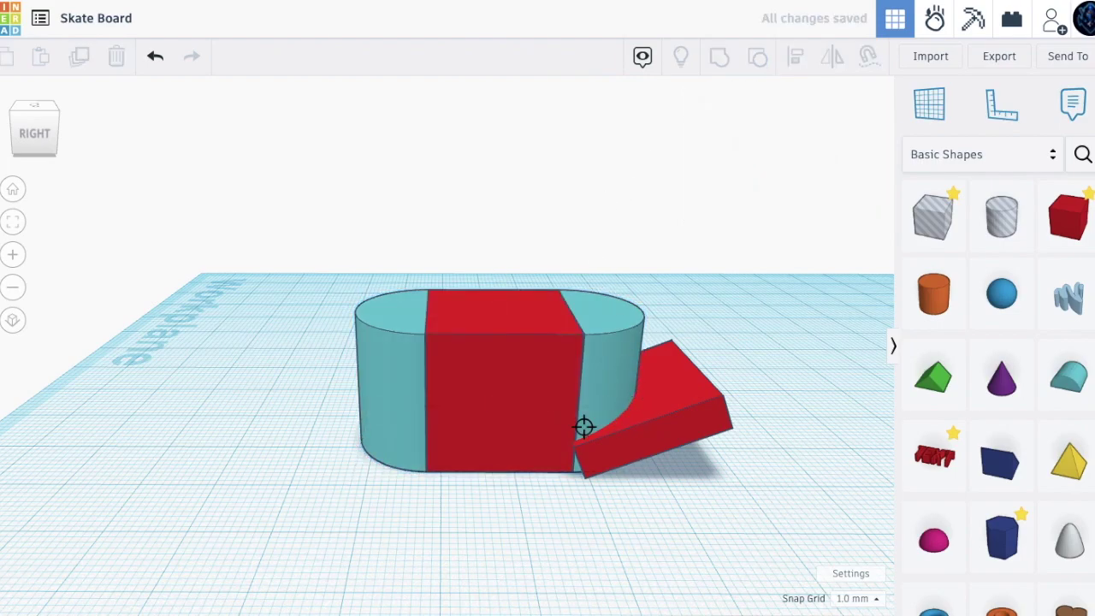
# Align all four shapes by their centres across the body's width, keeping the tilted slab against the rounded end
pyautogui.scroll(5, 583, 426)
pyautogui.scroll(-5, 627, 453)
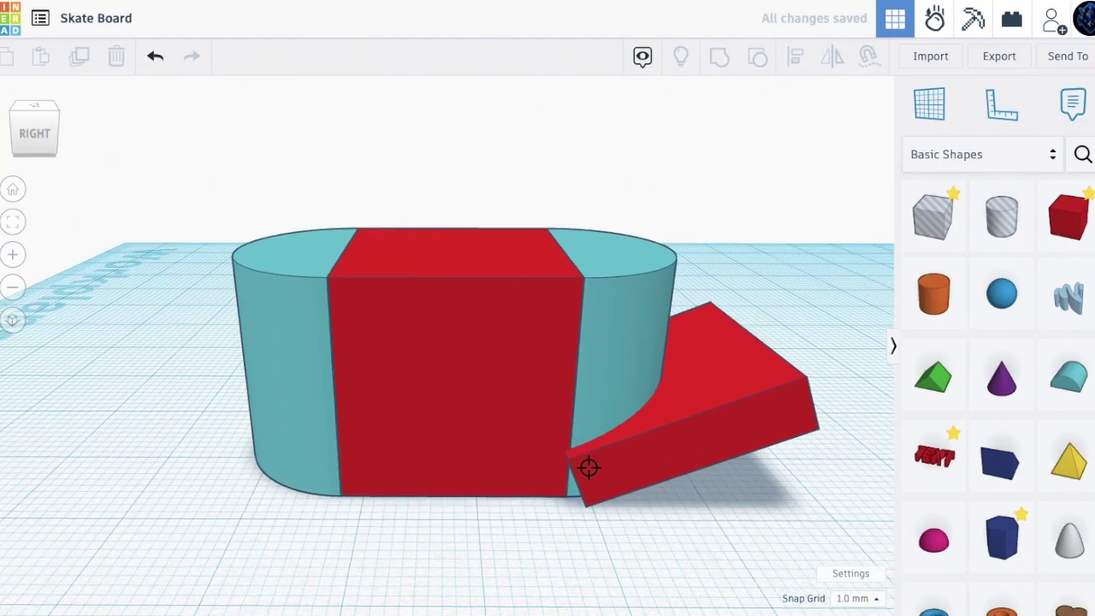
pyautogui.click(639, 454)
pyautogui.hotkey('ctrl', 'a')
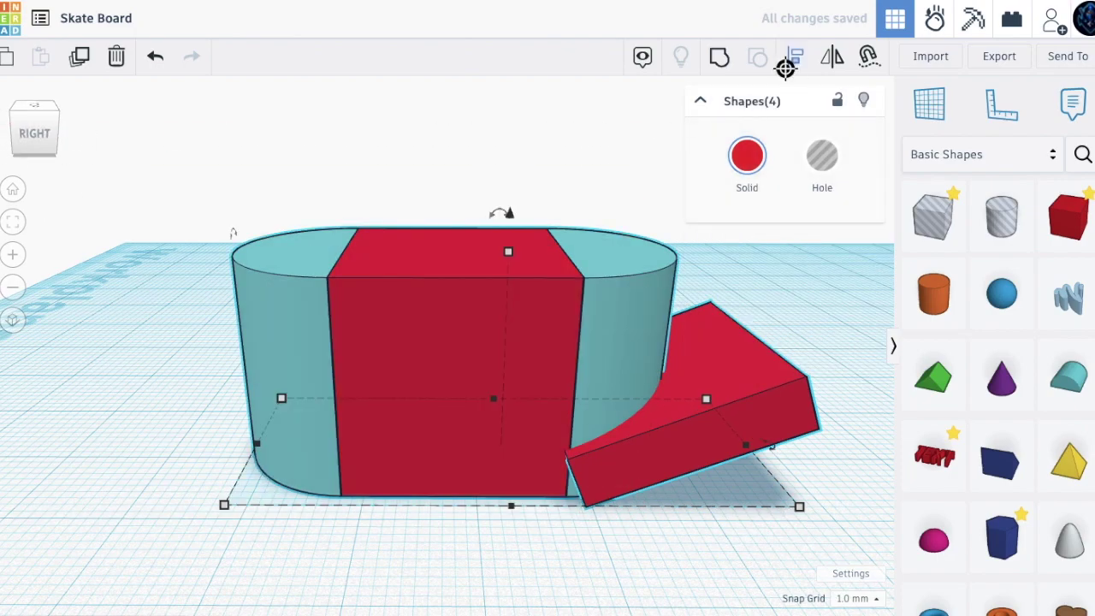
pyautogui.click(794, 57)
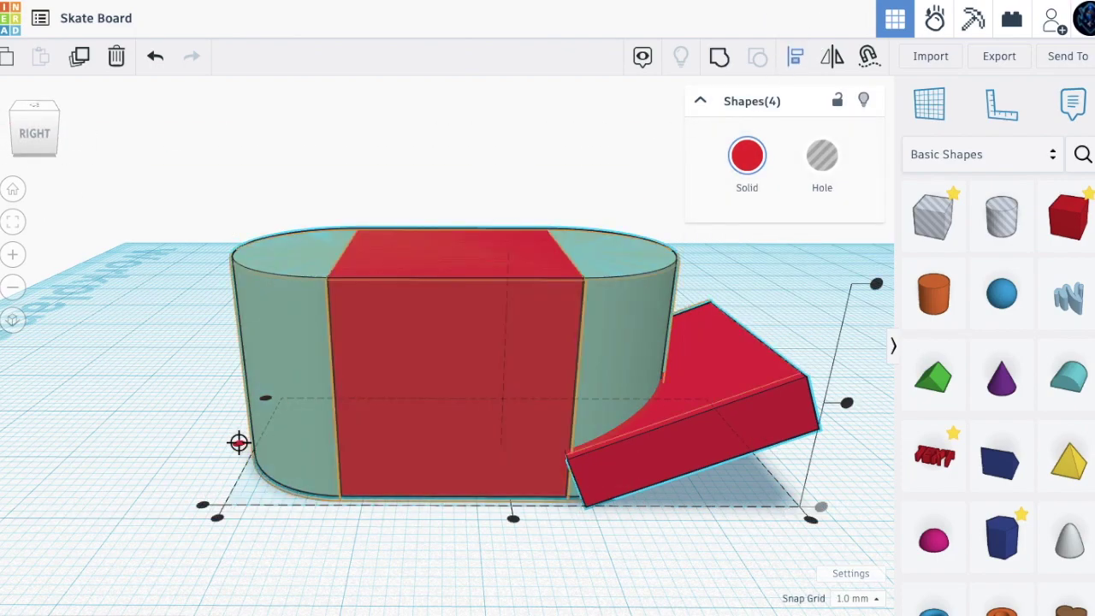
pyautogui.click(238, 442)
pyautogui.click(554, 607)
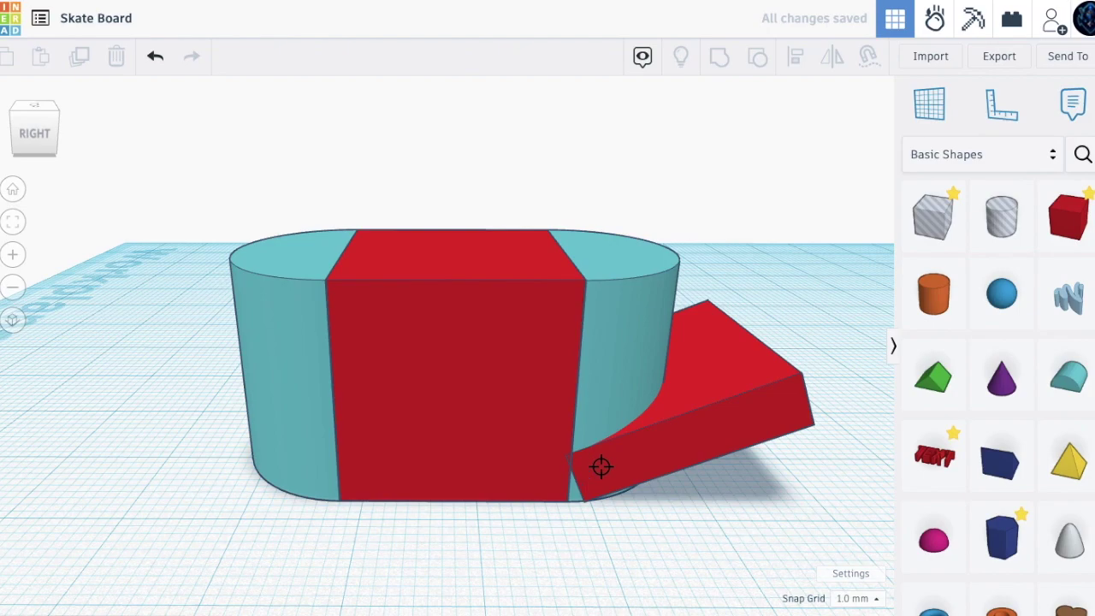
pyautogui.click(697, 425)
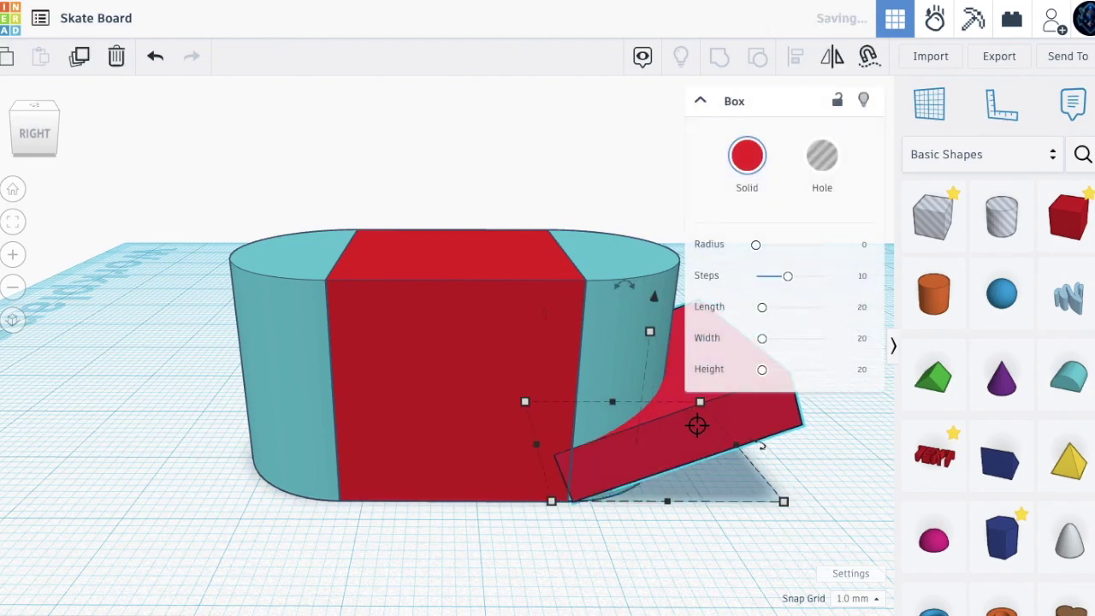
pyautogui.press('Right')
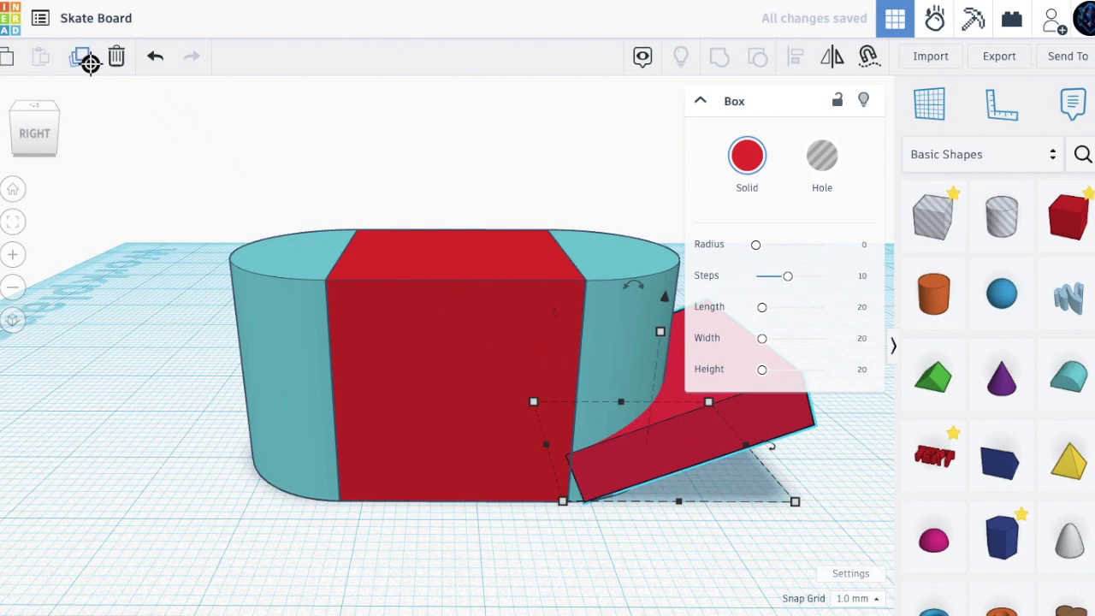
# Add another box beside the rounded body and set its height to 5 mm
pyautogui.moveTo(1061, 201); pyautogui.dragTo(183, 390)
pyautogui.moveTo(158, 229); pyautogui.dragTo(169, 296)
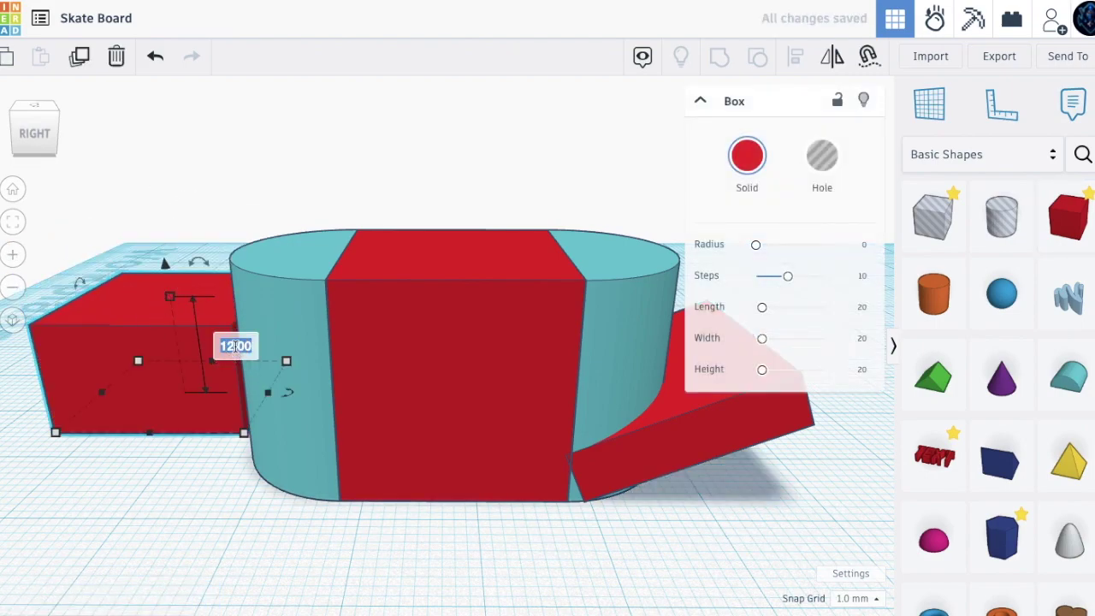
pyautogui.write('5')
pyautogui.press('Return')
# Fit the 5 mm slab into the base of the central box beside the tilted slab, using a 0.1 mm snap grid
pyautogui.moveTo(102, 376); pyautogui.dragTo(385, 423)
pyautogui.scroll(5, 342, 379)
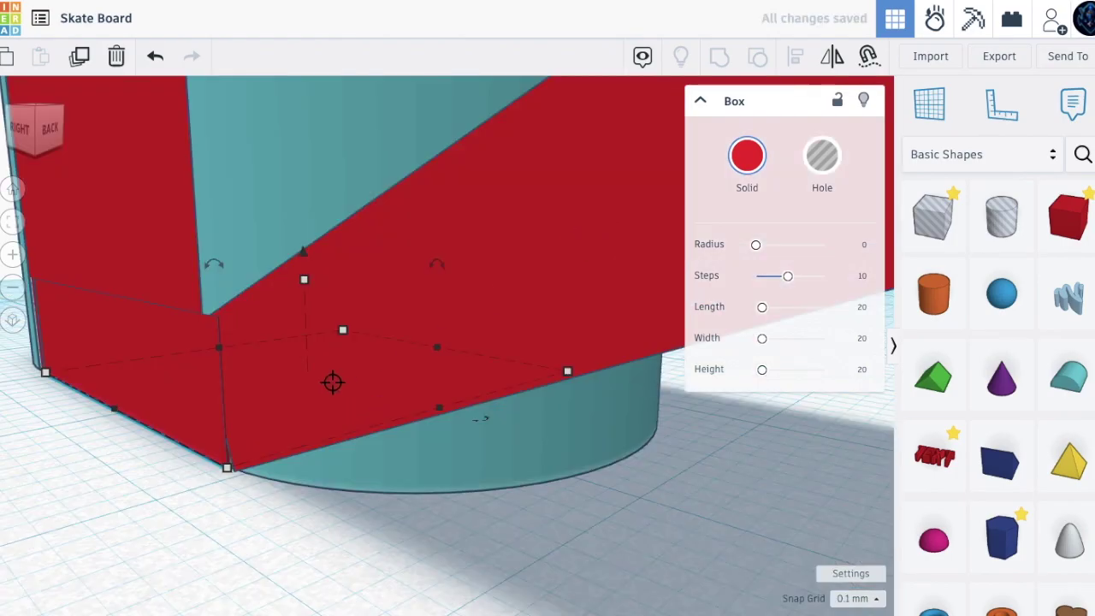
pyautogui.scroll(-10, 298, 391)
pyautogui.moveTo(298, 390); pyautogui.dragTo(432, 473, button='right')
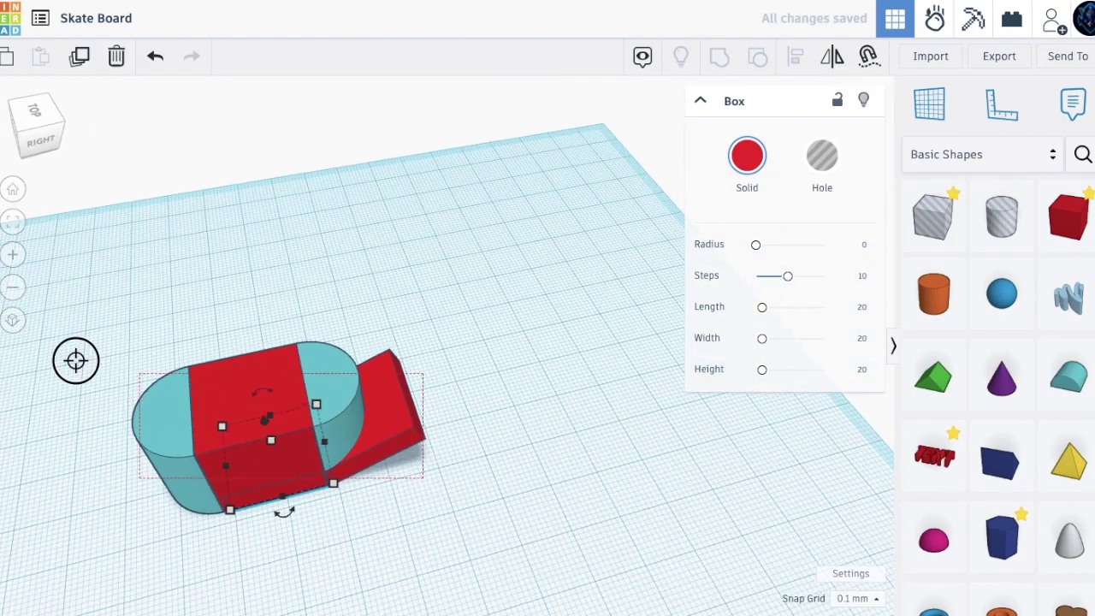
# Align the 5 mm slab with the other four shapes by their centres across the body's width
pyautogui.moveTo(76, 361); pyautogui.dragTo(449, 537)
pyautogui.click(810, 57)
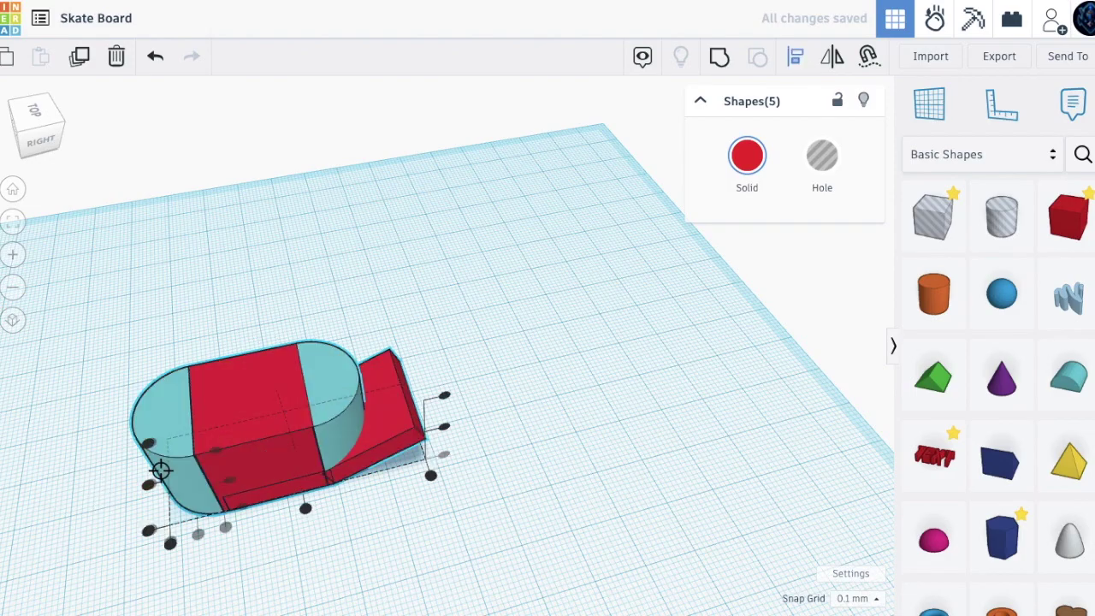
pyautogui.click(419, 563)
pyautogui.scroll(5, 269, 526)
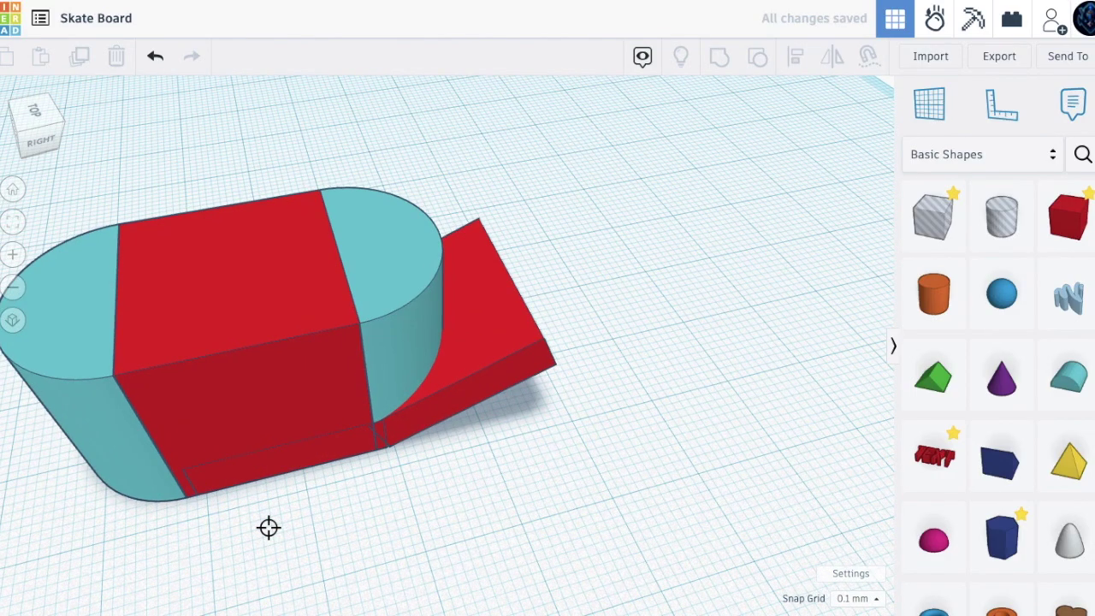
# Stretch the flat base slab to 21.3 mm long so it reaches under the tilted slab
pyautogui.moveTo(282, 476); pyautogui.dragTo(262, 477, button='right')
pyautogui.click(262, 477)
pyautogui.scroll(5, 234, 477)
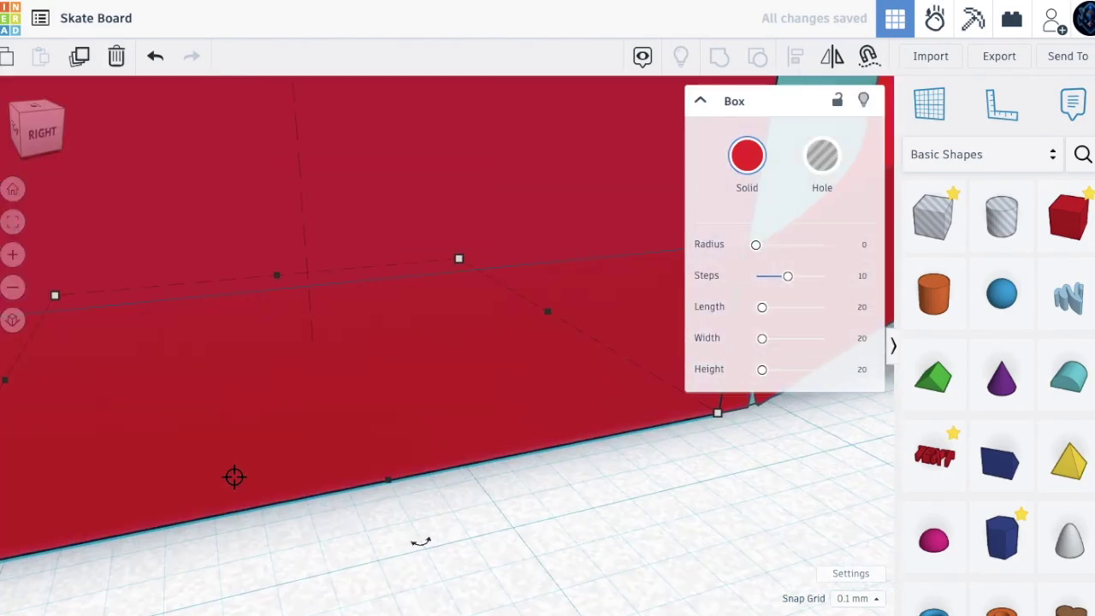
pyautogui.moveTo(419, 540); pyautogui.dragTo(469, 529, button='right')
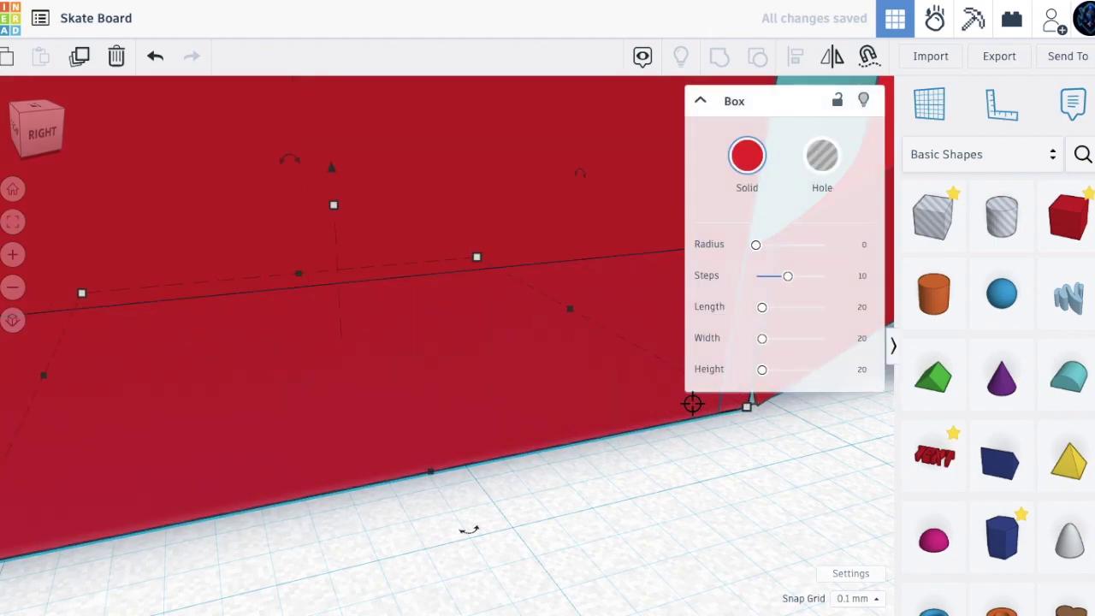
pyautogui.scroll(-5, 479, 460)
pyautogui.moveTo(369, 436)
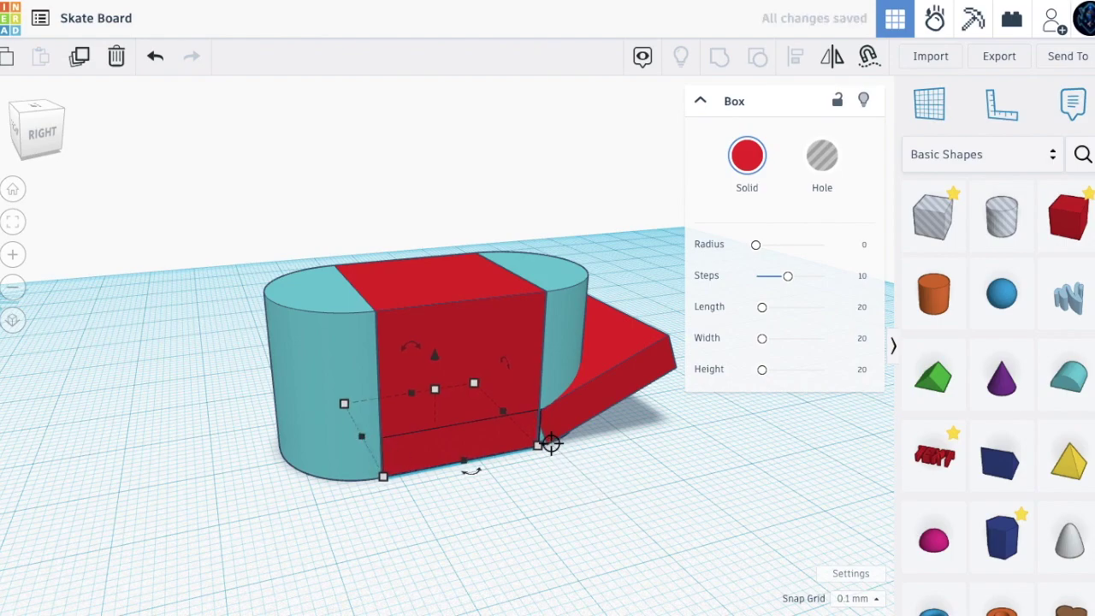
pyautogui.moveTo(511, 414); pyautogui.dragTo(514, 411)
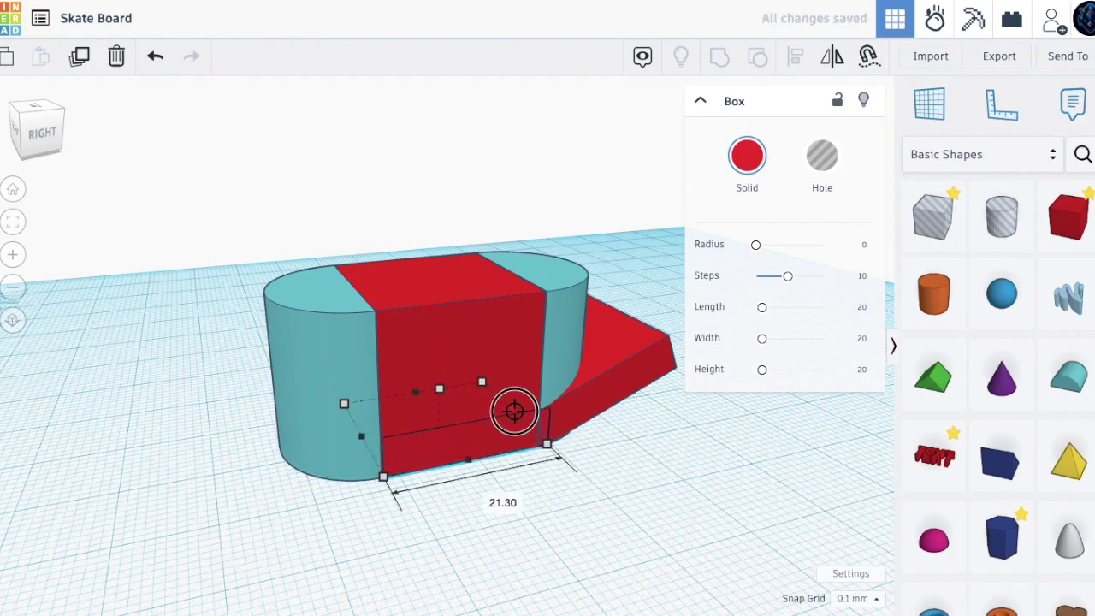
pyautogui.scroll(5, 618, 457)
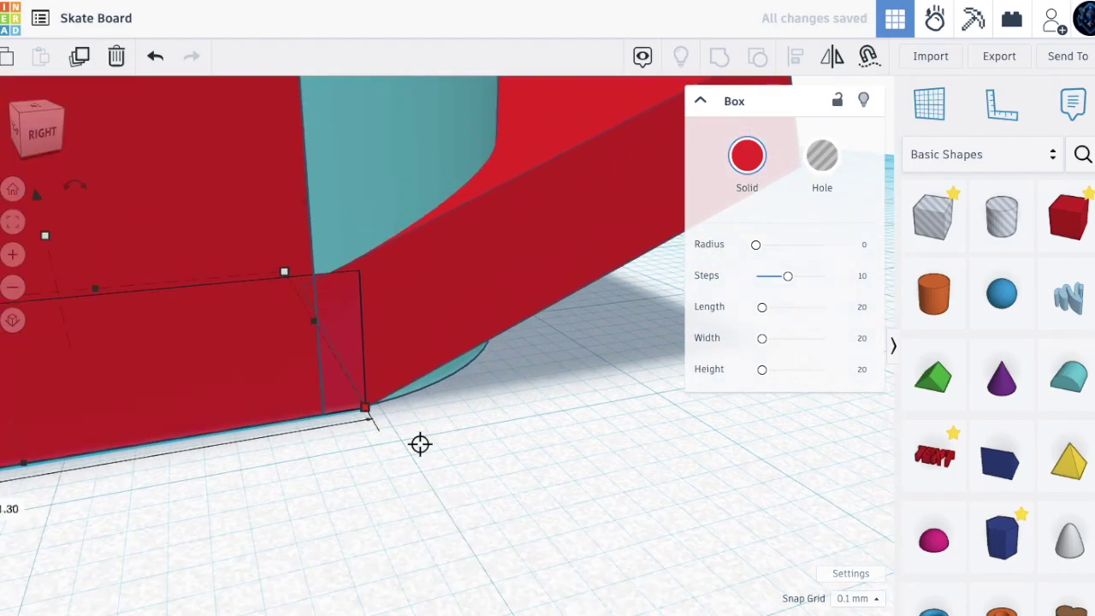
pyautogui.scroll(-8, 419, 443)
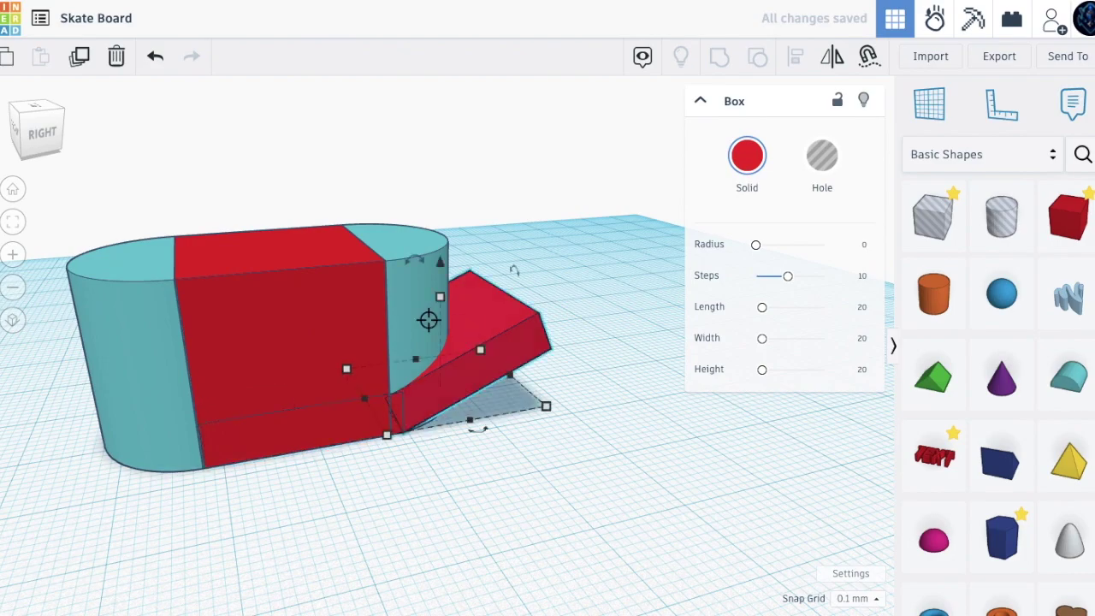
# Duplicate the tilted slab and move the copy along the body to the opposite rounded end, using a 5 mm snap grid
pyautogui.click(84, 58)
pyautogui.press('Left')
pyautogui.press('Left')
pyautogui.press('Left')
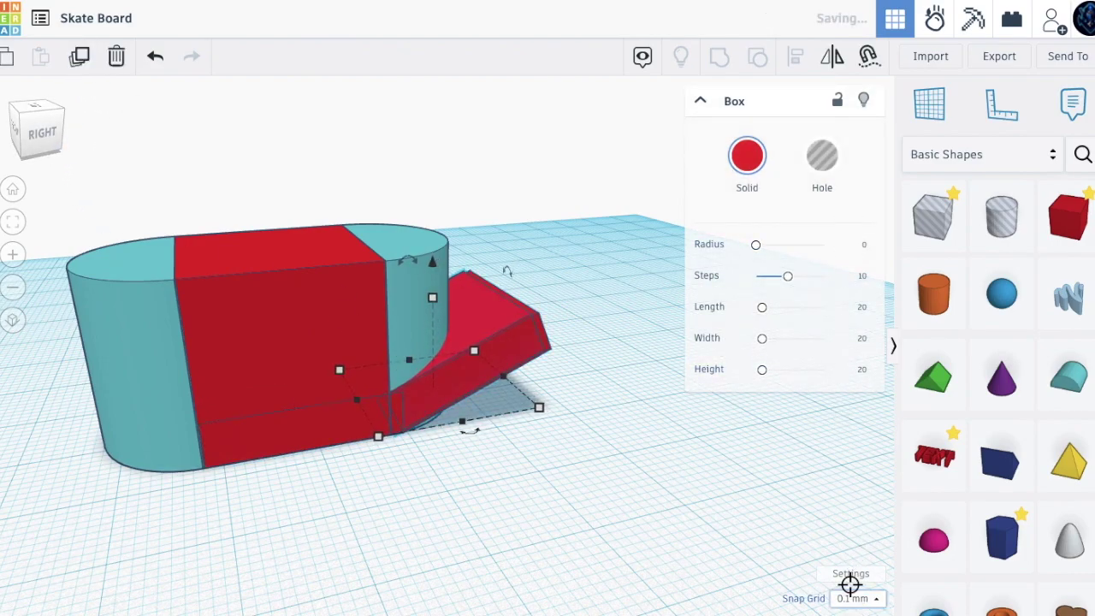
pyautogui.click(853, 598)
pyautogui.click(855, 543)
pyautogui.press('Left')
pyautogui.press('Left')
pyautogui.press('Left')
pyautogui.press('Left')
pyautogui.press('Left')
pyautogui.press('Left')
pyautogui.press('Left')
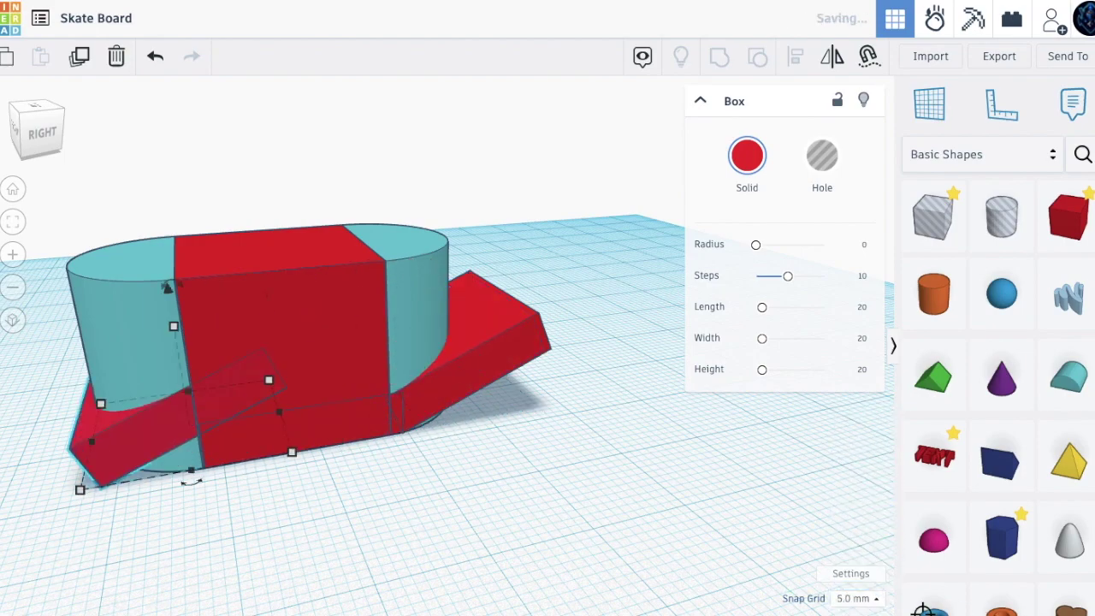
# Set the snap grid to 0.1 mm and mirror the copied tilted slab along the body's length
pyautogui.click(853, 598)
pyautogui.click(847, 450)
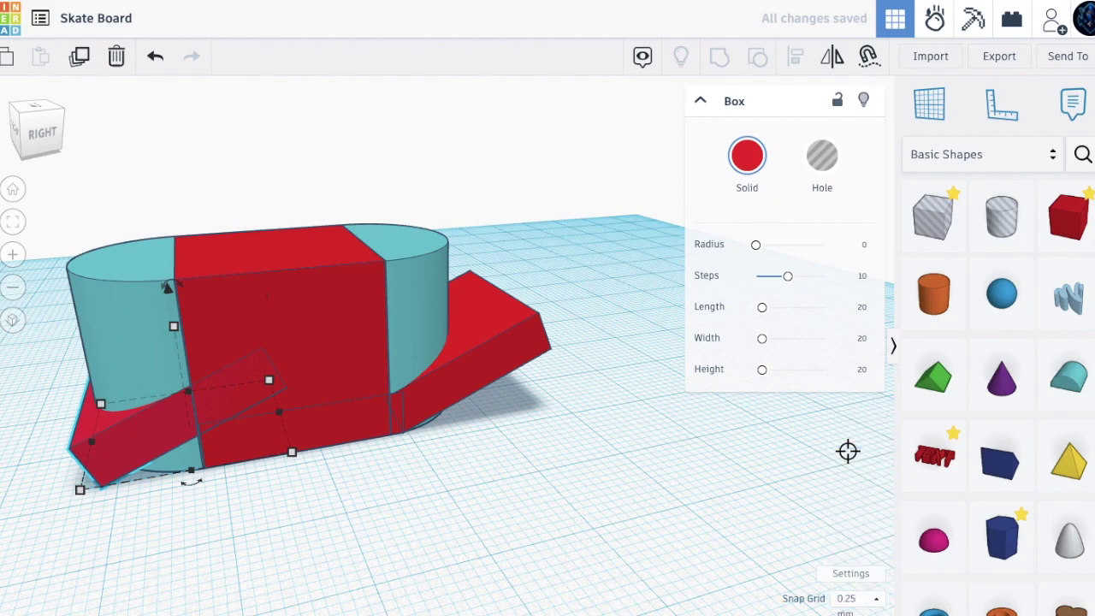
pyautogui.click(853, 600)
pyautogui.click(850, 446)
pyautogui.click(828, 52)
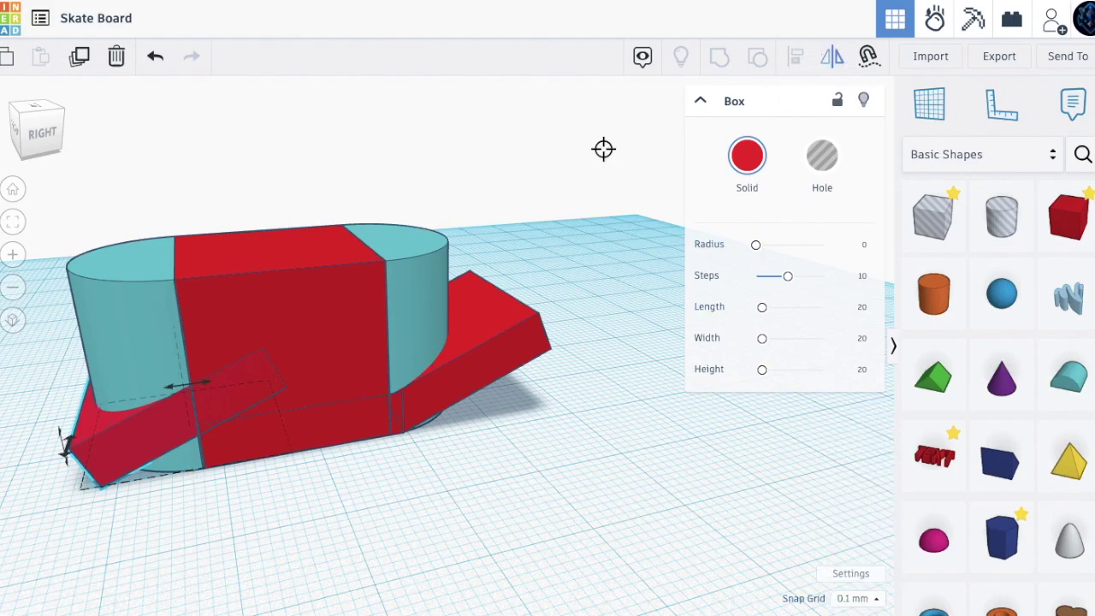
pyautogui.click(176, 385)
pyautogui.click(264, 530)
# Nudge the mirrored slab outward in 0.1 mm increments until its lower corner sits just beyond the central box's end
pyautogui.click(133, 405)
pyautogui.press('Left')
pyautogui.press('Left')
pyautogui.press('Left')
pyautogui.press('Left')
pyautogui.press('Left')
pyautogui.press('Left')
pyautogui.press('Left')
pyautogui.press('Left')
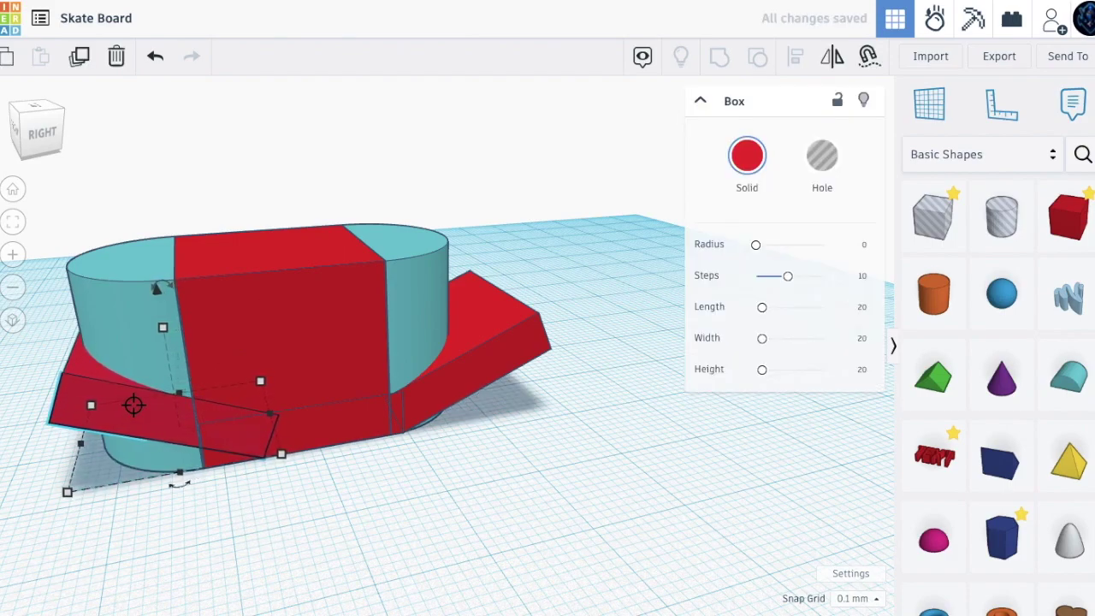
pyautogui.press('Left')
pyautogui.press('Left')
pyautogui.press('Left')
pyautogui.press('Left')
pyautogui.press('Left')
pyautogui.press('Left')
pyautogui.press('Left')
pyautogui.press('Left')
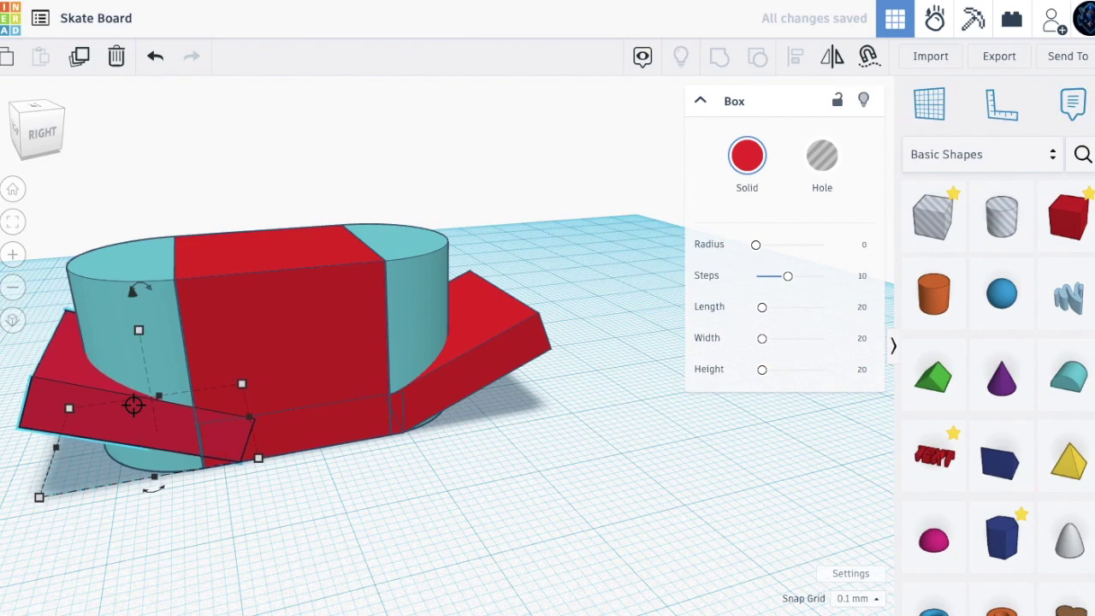
pyautogui.press('Left')
pyautogui.press('Left')
pyautogui.press('Left')
pyautogui.press('Left')
pyautogui.press('Left')
pyautogui.press('Left')
pyautogui.press('Left')
pyautogui.press('Left')
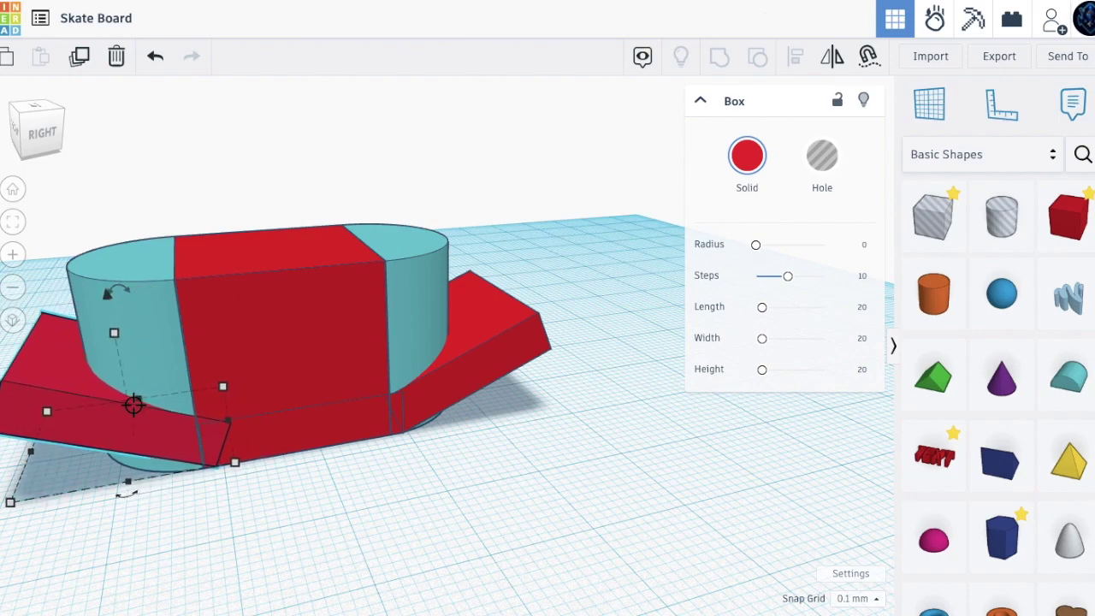
pyautogui.press('Left')
pyautogui.press('Left')
pyautogui.press('Left')
pyautogui.press('Left')
pyautogui.press('Left')
pyautogui.press('Left')
pyautogui.press('Left')
pyautogui.press('Left')
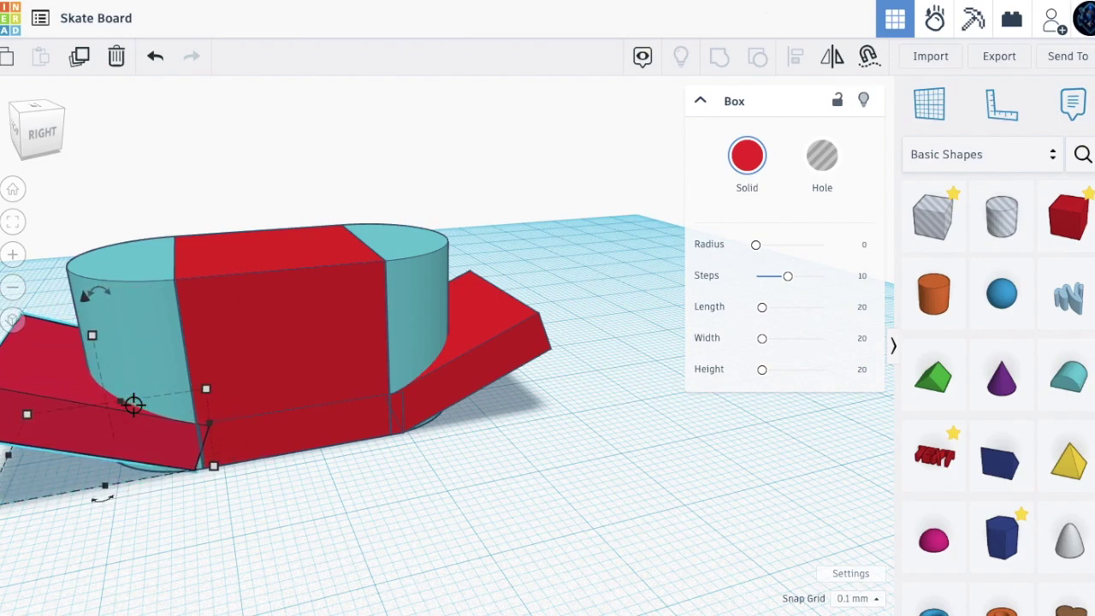
pyautogui.press('Left')
pyautogui.press('Left')
pyautogui.press('Left')
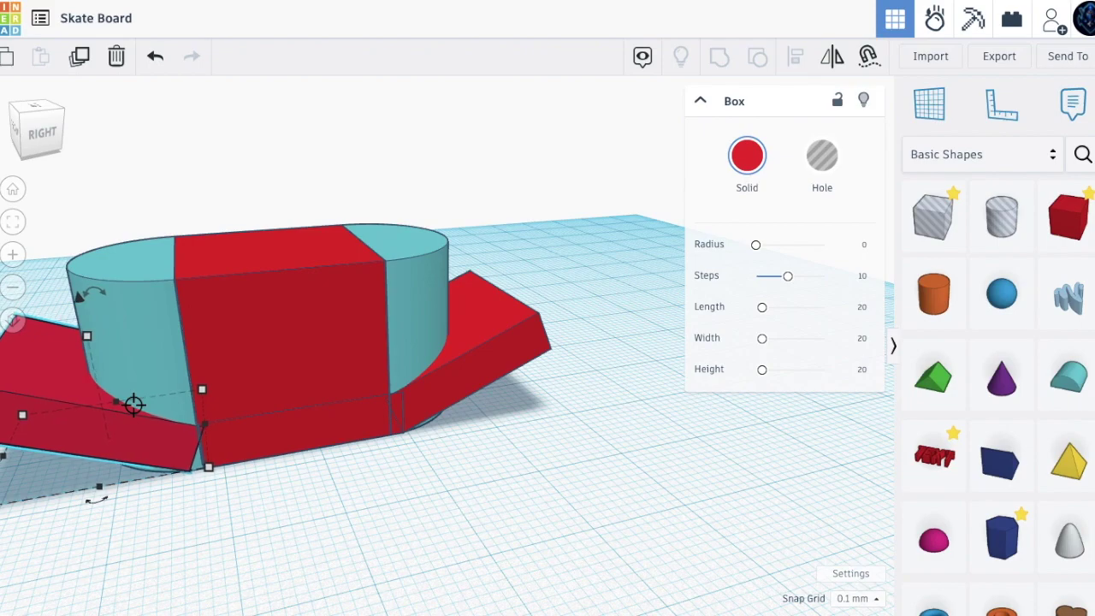
pyautogui.click(296, 544)
# Extend the base slab's other end until it meets the lower corner of the mirrored slab
pyautogui.scroll(5, 191, 476)
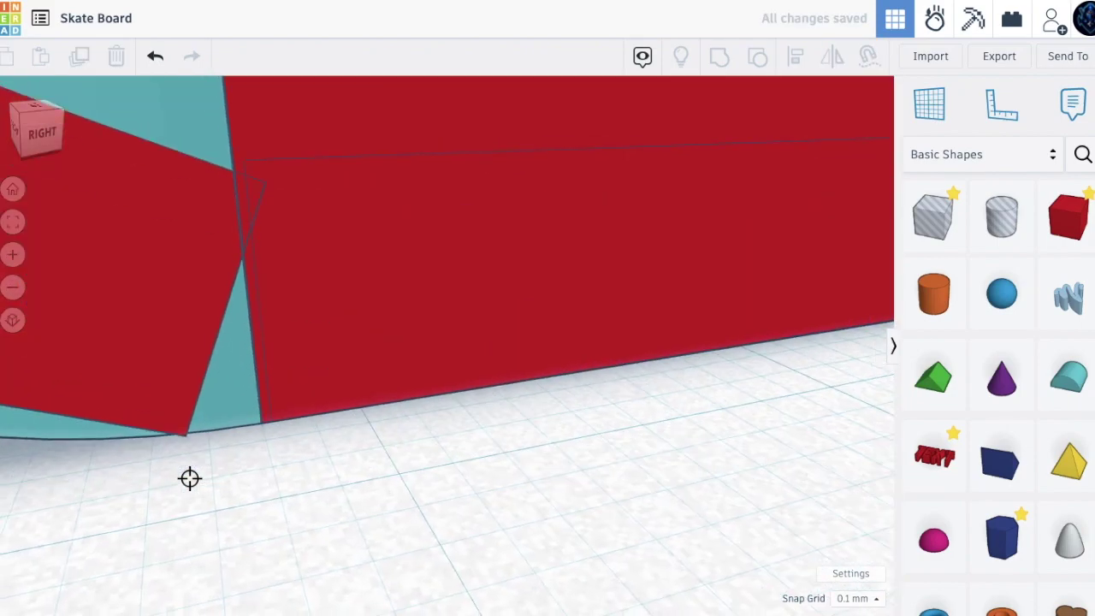
pyautogui.scroll(-1, 190, 476)
pyautogui.scroll(1, 191, 476)
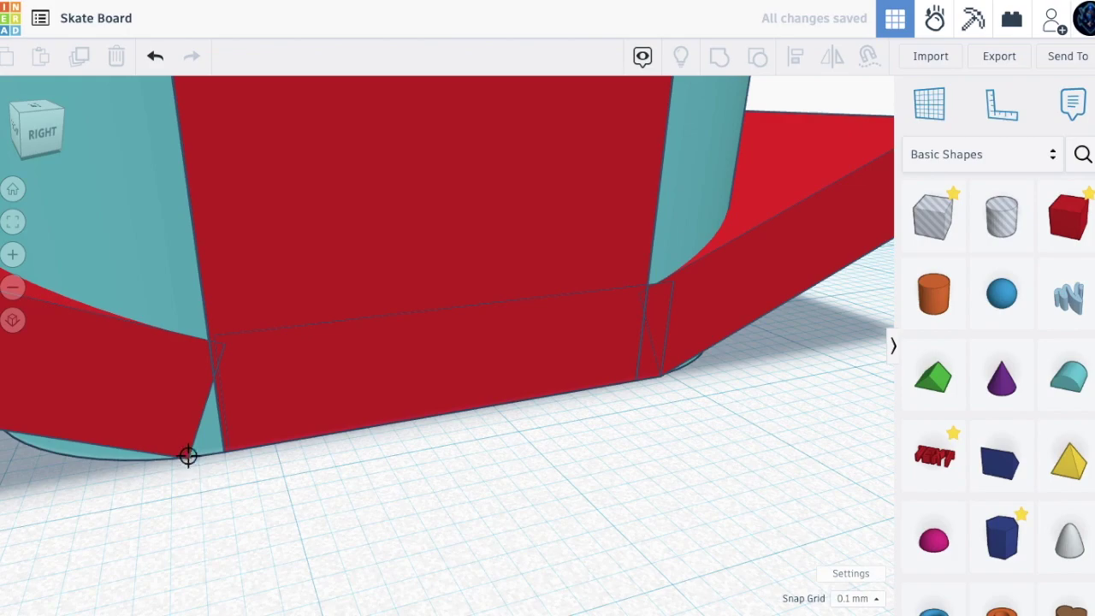
pyautogui.click(230, 410)
pyautogui.moveTo(635, 379); pyautogui.dragTo(659, 377)
pyautogui.moveTo(217, 383); pyautogui.dragTo(179, 360)
pyautogui.click(277, 509)
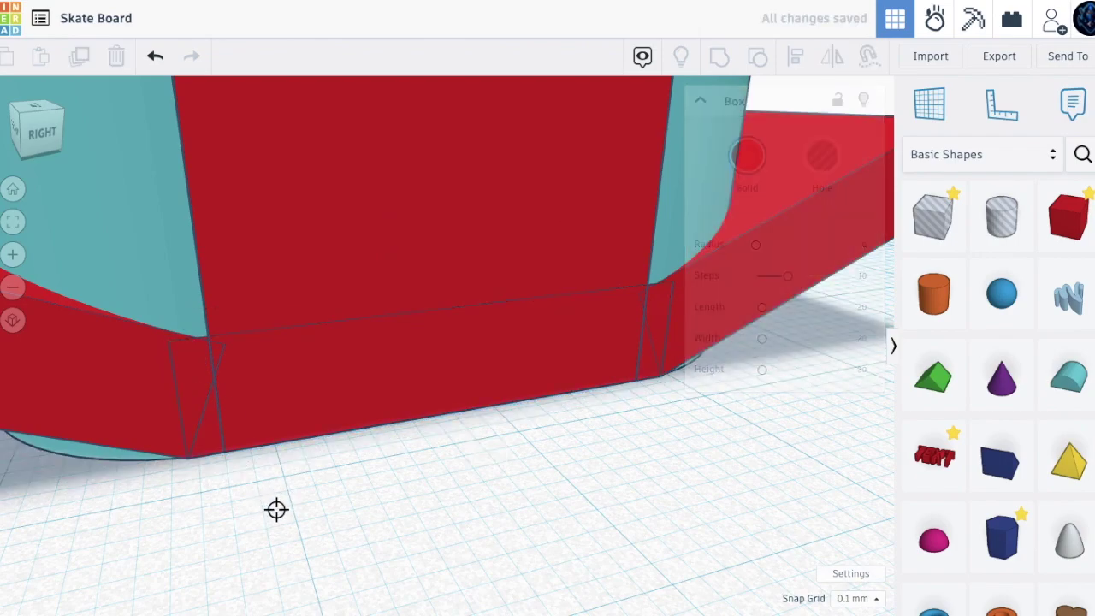
pyautogui.scroll(-6, 276, 509)
pyautogui.click(440, 436)
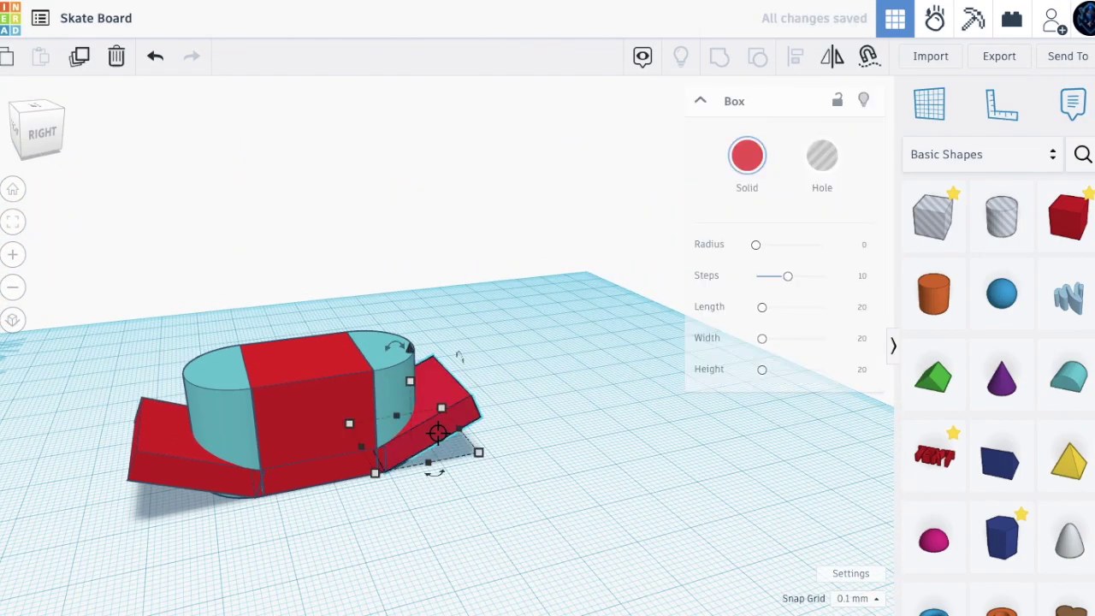
pyautogui.keyDown('shift'); pyautogui.click(214, 464); pyautogui.keyUp('shift')
pyautogui.click(338, 527)
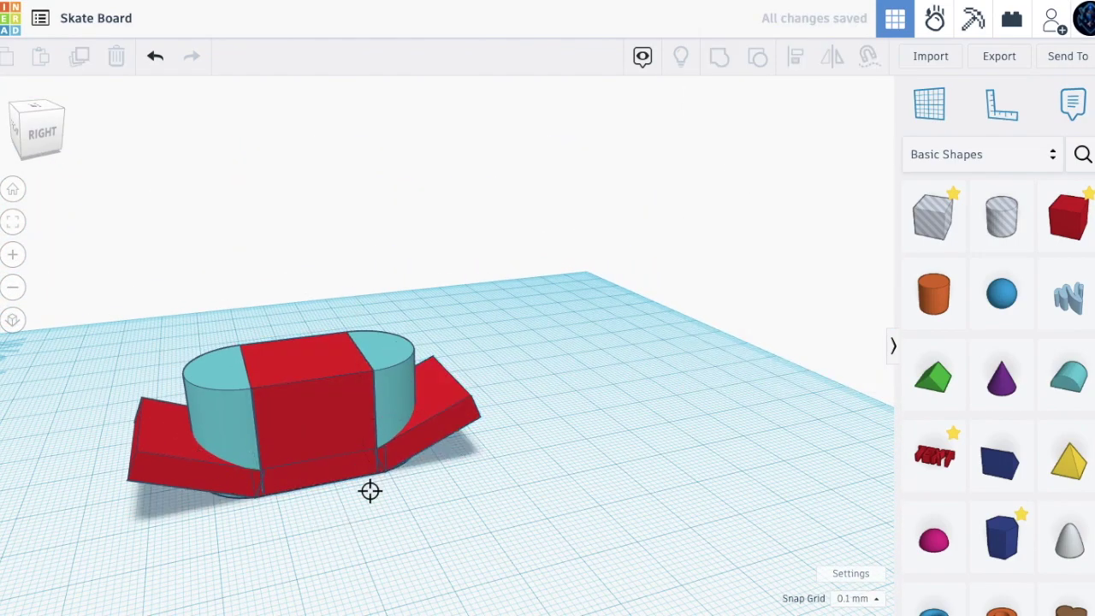
pyautogui.scroll(4, 423, 434)
pyautogui.click(491, 360)
pyautogui.keyDown('shift'); pyautogui.click(548, 449); pyautogui.keyUp('shift')
pyautogui.click(506, 455)
pyautogui.click(473, 402)
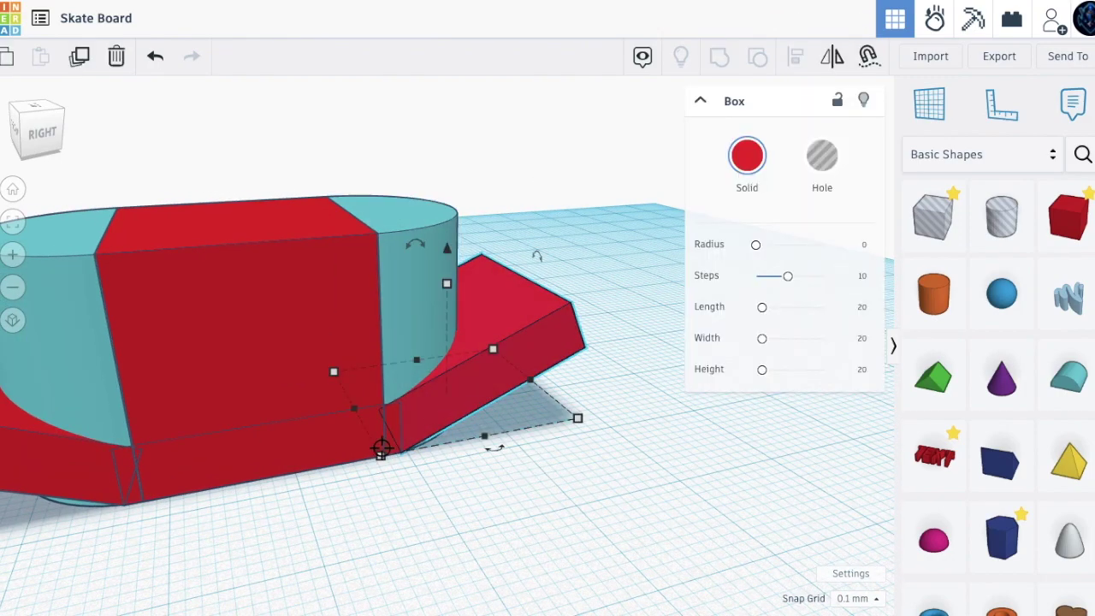
pyautogui.keyDown('shift'); pyautogui.click(390, 448); pyautogui.keyUp('shift')
pyautogui.click(446, 444)
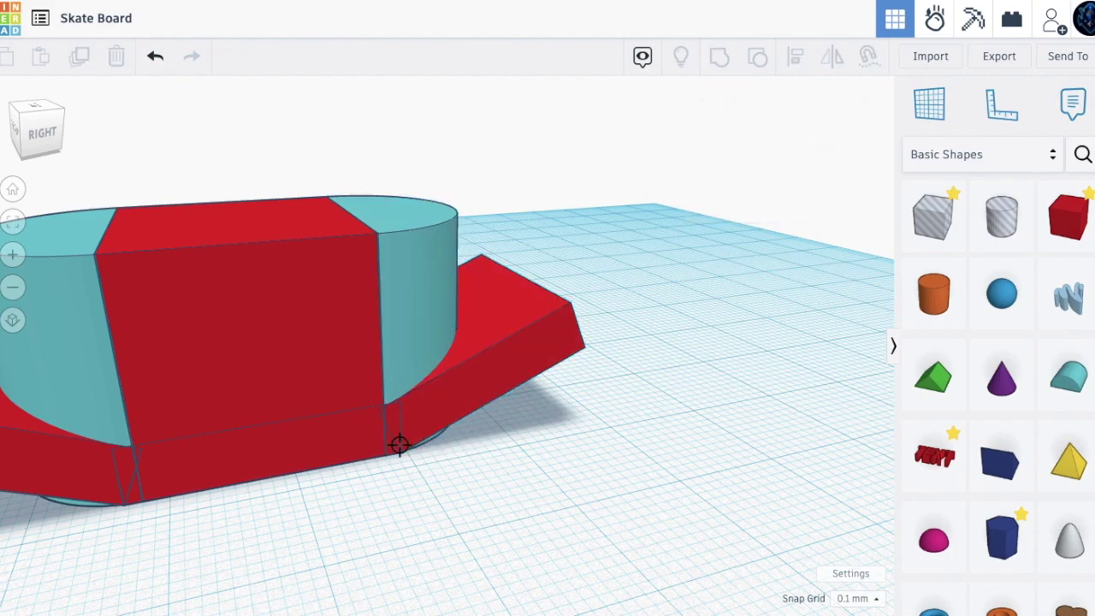
# Group the flat base slab with the tilted slabs at both ends into one shape
pyautogui.click(391, 451)
pyautogui.keyDown('shift'); pyautogui.click(303, 399); pyautogui.keyUp('shift')
pyautogui.keyDown('shift'); pyautogui.click(54, 454); pyautogui.keyUp('shift')
pyautogui.scroll(-3, 54, 454)
pyautogui.click(725, 63)
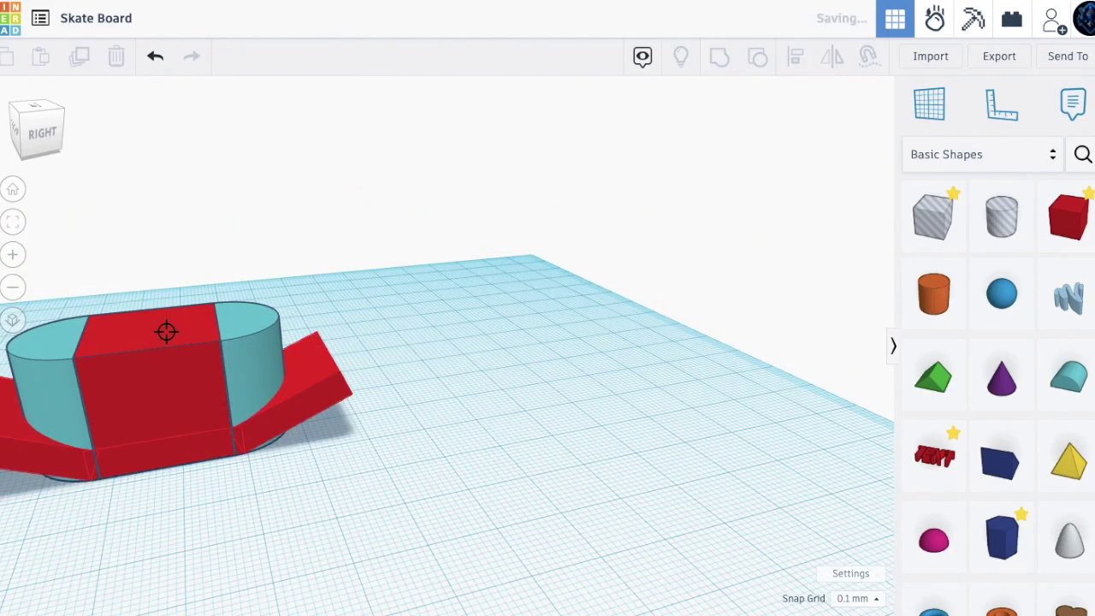
# Duplicate the grouped slabs and raise the copy, leaving a narrow gap above the original
pyautogui.scroll(-3, 521, 440)
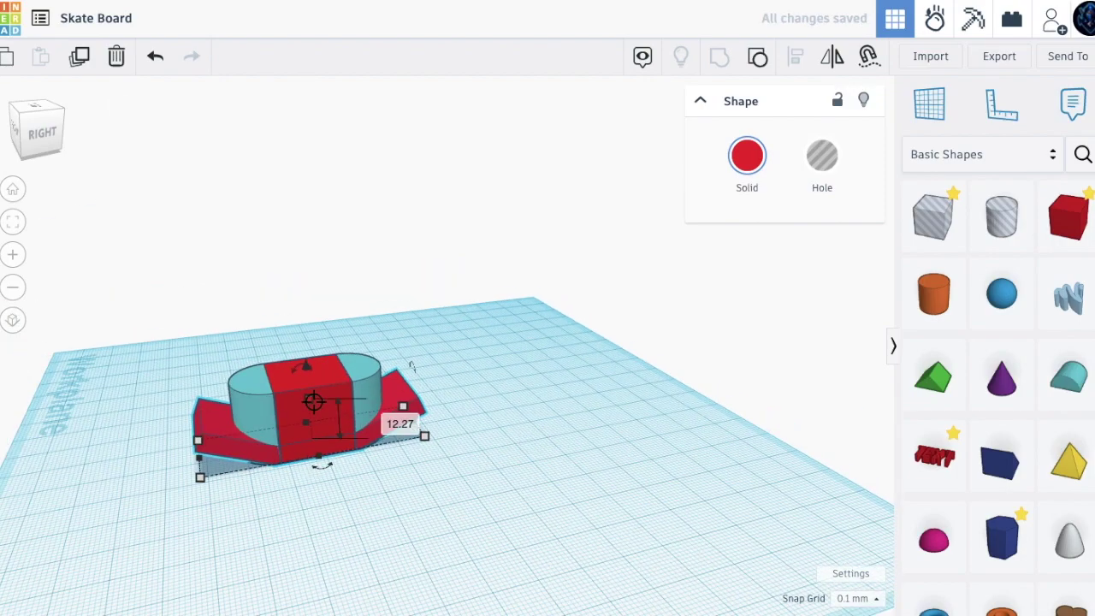
pyautogui.scroll(3, 311, 399)
pyautogui.click(82, 59)
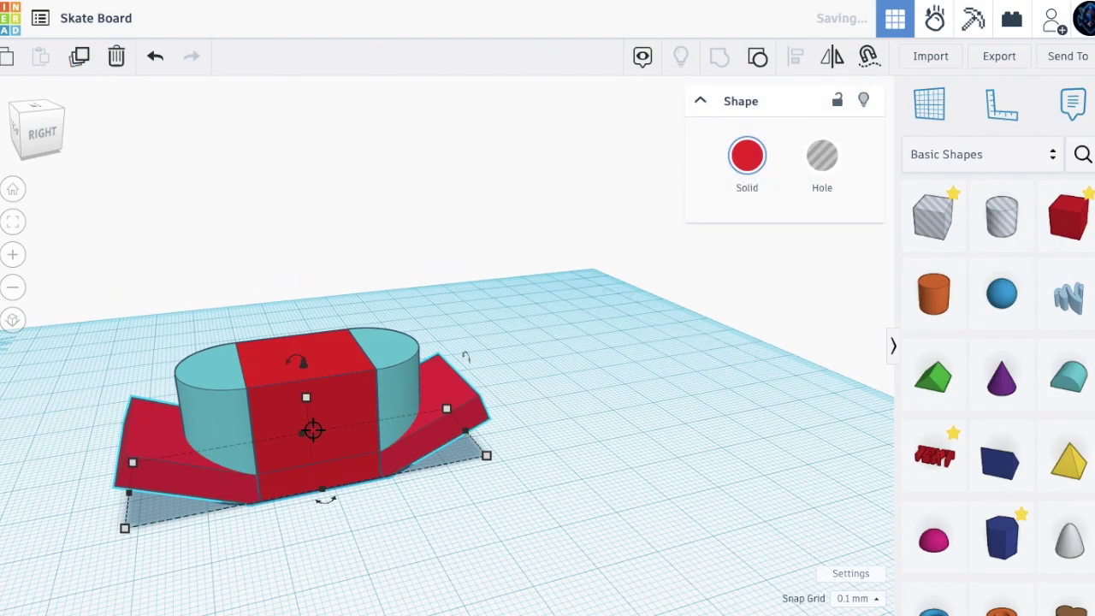
pyautogui.moveTo(303, 363); pyautogui.dragTo(291, 321)
pyautogui.moveTo(273, 425); pyautogui.dragTo(228, 367, button='right')
pyautogui.moveTo(400, 462); pyautogui.dragTo(396, 493, button='right')
pyautogui.moveTo(411, 445); pyautogui.dragTo(406, 508, button='right')
pyautogui.scroll(-3, 405, 508)
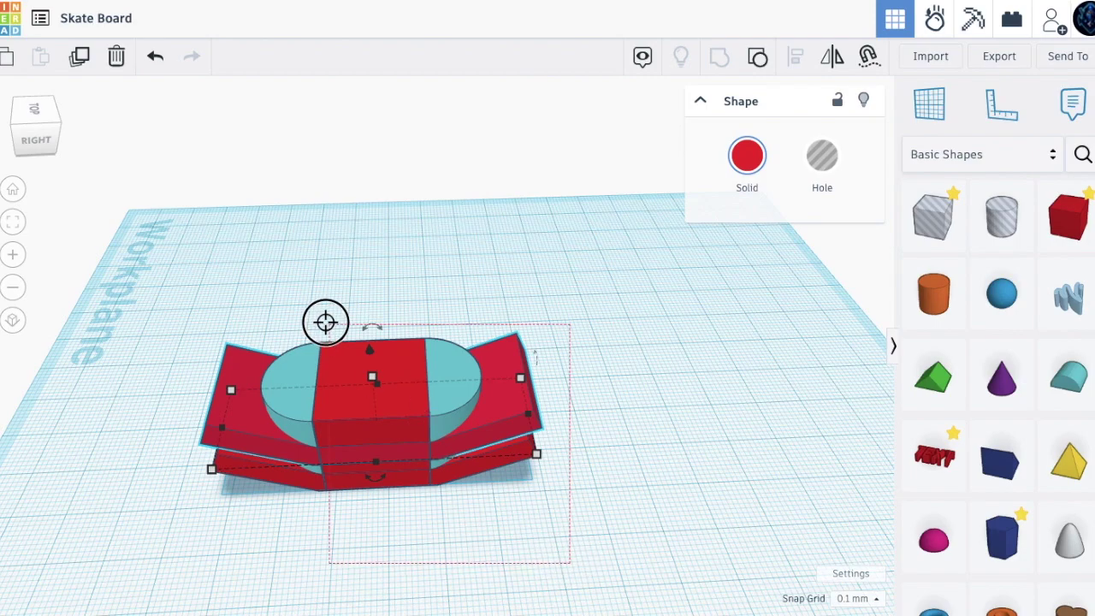
# Turn both the original and the raised slab group into holes
pyautogui.click(696, 420)
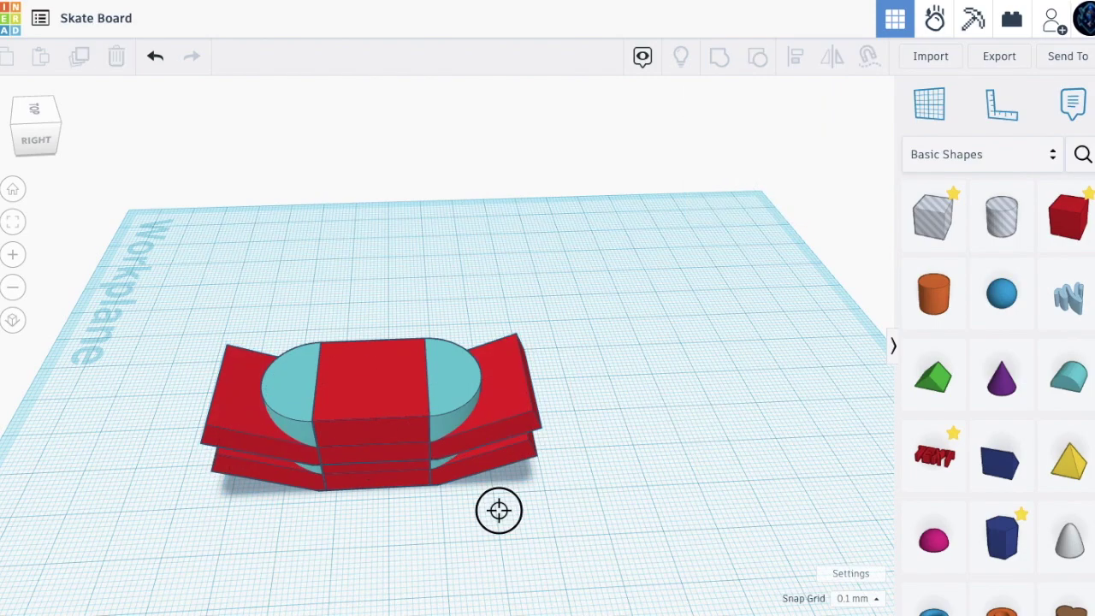
pyautogui.click(523, 364)
pyautogui.click(817, 154)
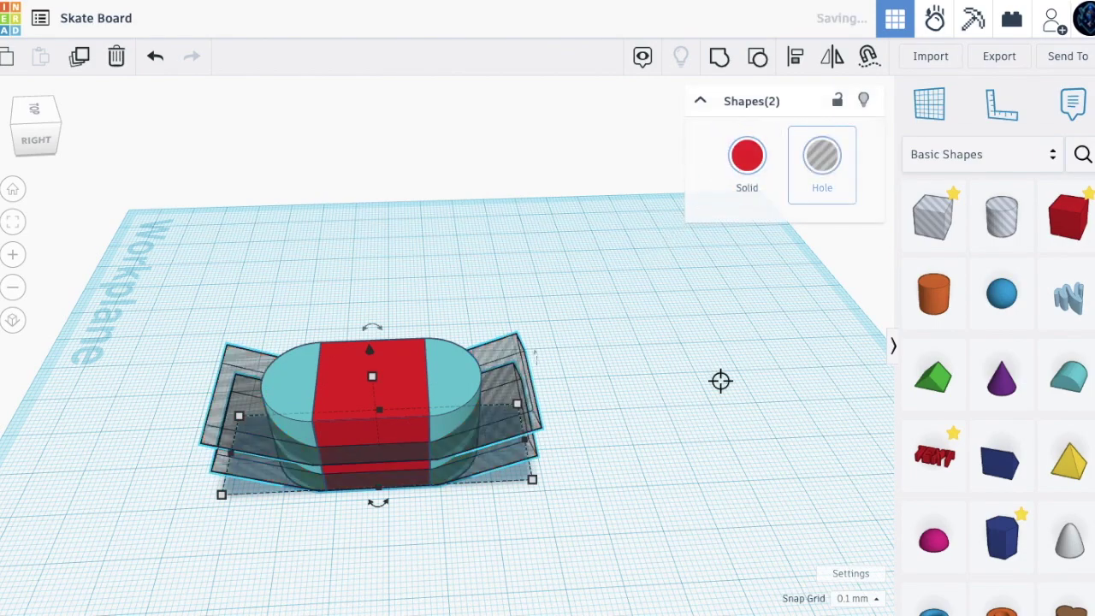
pyautogui.click(721, 379)
pyautogui.click(412, 394)
pyautogui.moveTo(374, 362); pyautogui.dragTo(376, 394)
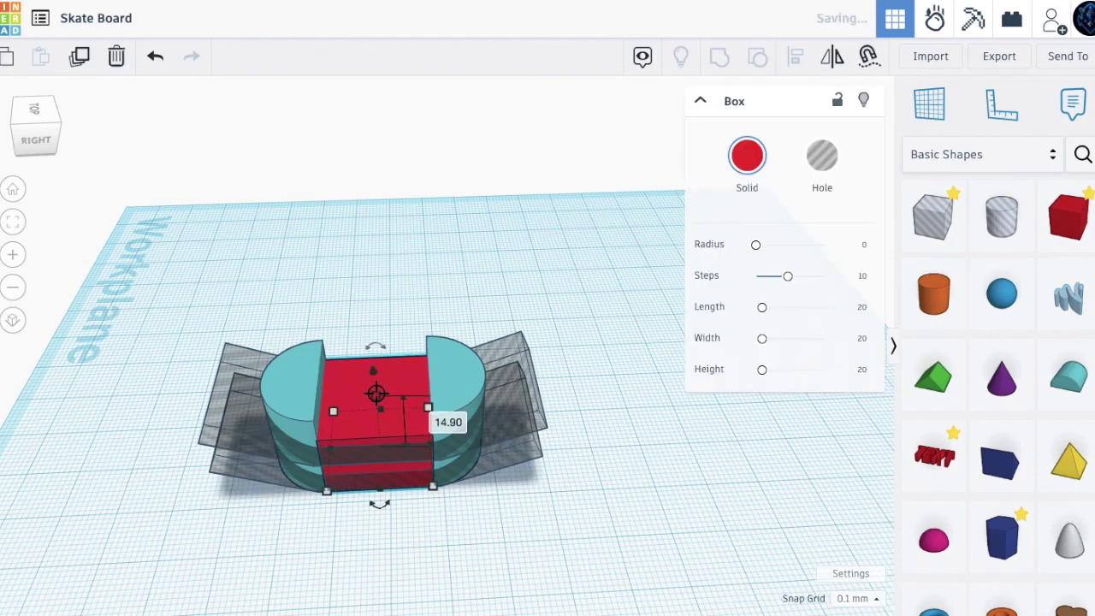
pyautogui.hotkey('ctrl', 'z')
# Select both round roofs and the central box, and lower their shared height to 12.4 mm
pyautogui.keyDown('shift'); pyautogui.click(455, 378); pyautogui.keyUp('shift')
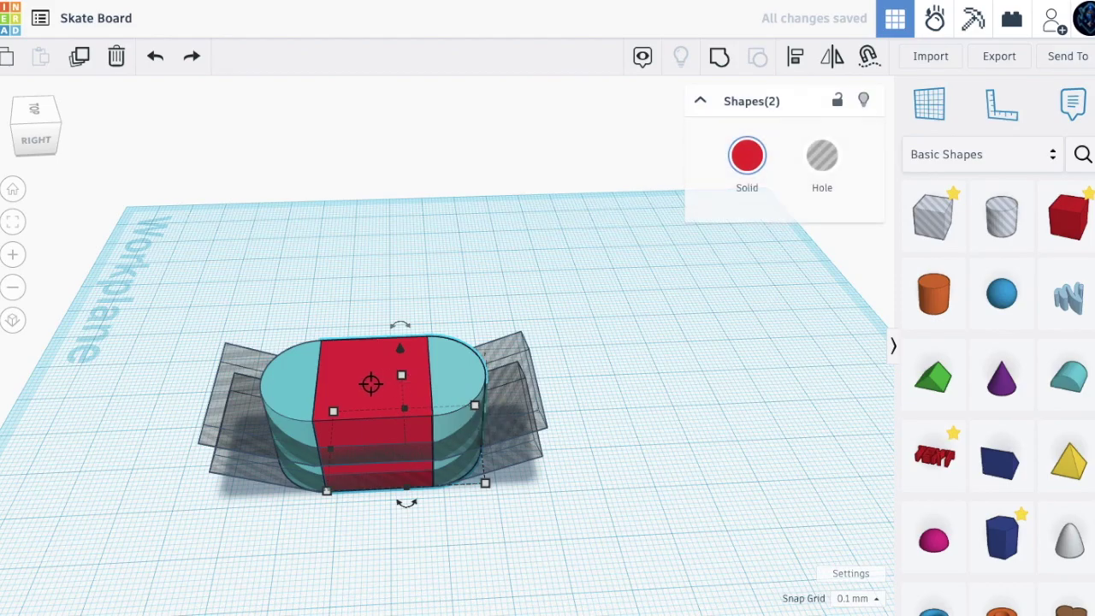
pyautogui.click(308, 384)
pyautogui.keyDown('shift'); pyautogui.click(361, 390); pyautogui.keyUp('shift')
pyautogui.moveTo(360, 390)
pyautogui.mouseDown()
pyautogui.moveTo(376, 389)
pyautogui.moveTo(379, 403)
pyautogui.moveTo(369, 374)
pyautogui.moveTo(374, 398)
pyautogui.mouseUp()
pyautogui.keyDown('shift'); pyautogui.click(402, 381); pyautogui.keyUp('shift')
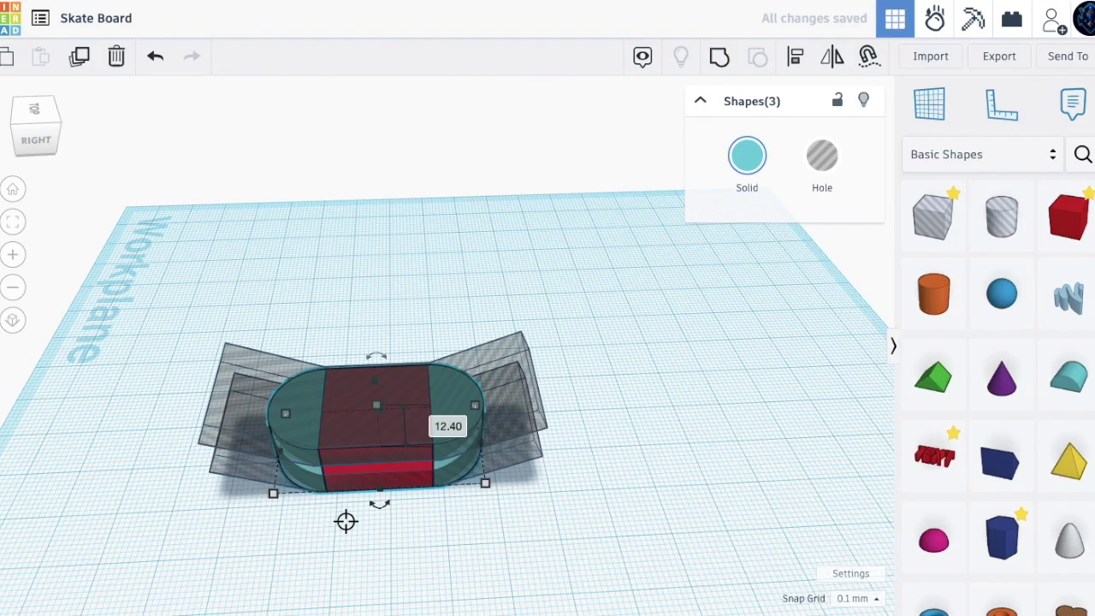
pyautogui.click(345, 521)
pyautogui.moveTo(345, 464); pyautogui.dragTo(343, 377, button='right')
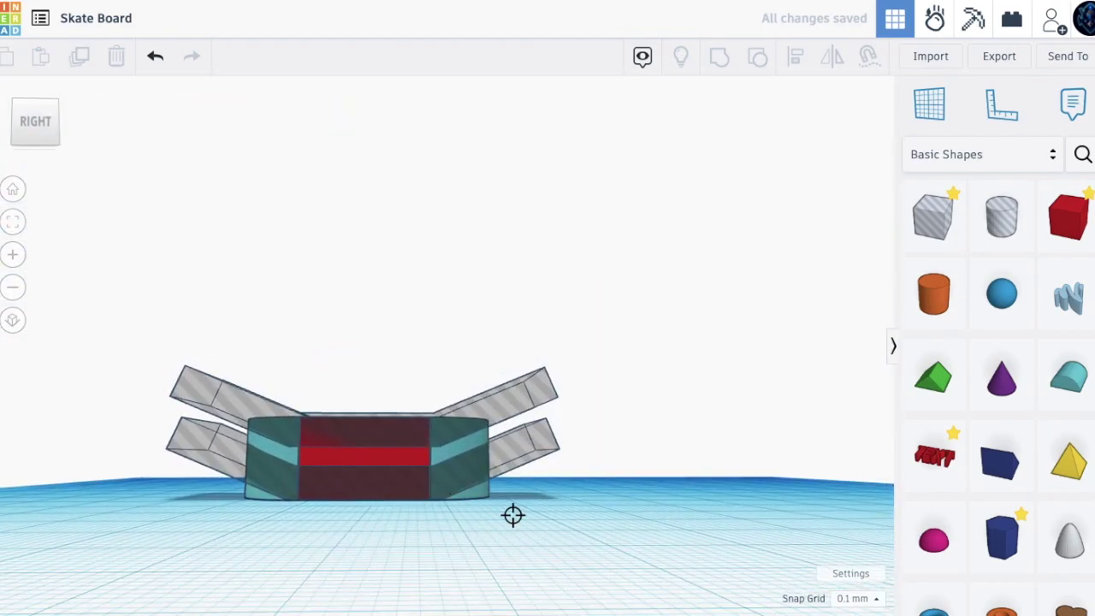
pyautogui.click(450, 492)
pyautogui.scroll(5, 343, 494)
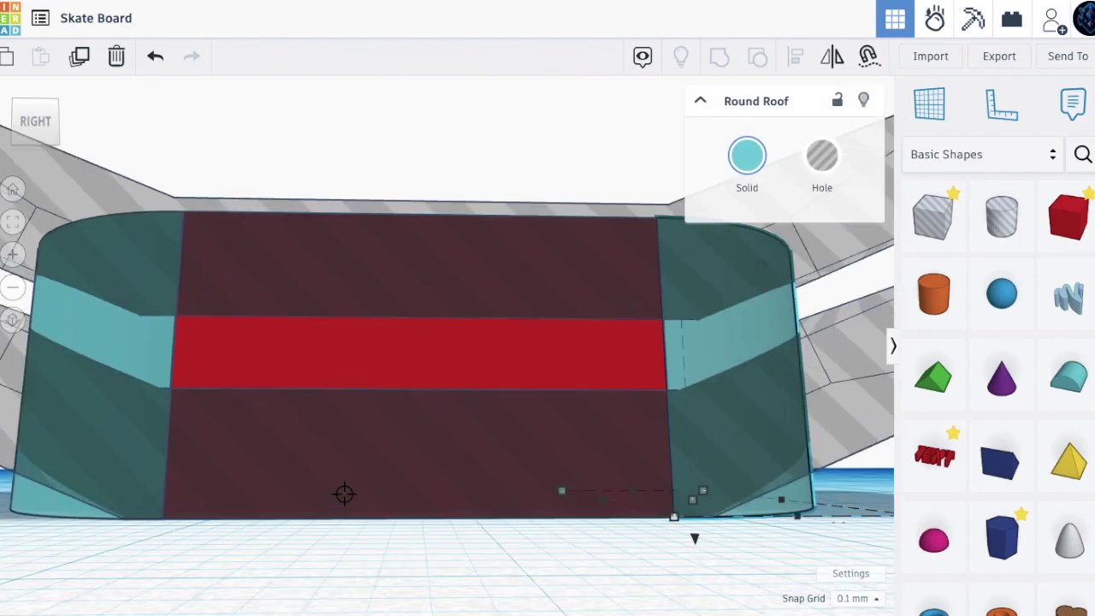
pyautogui.keyDown('shift'); pyautogui.click(259, 479); pyautogui.keyUp('shift')
pyautogui.moveTo(317, 510); pyautogui.dragTo(330, 565, button='right')
pyautogui.keyDown('shift'); pyautogui.click(342, 459); pyautogui.keyUp('shift')
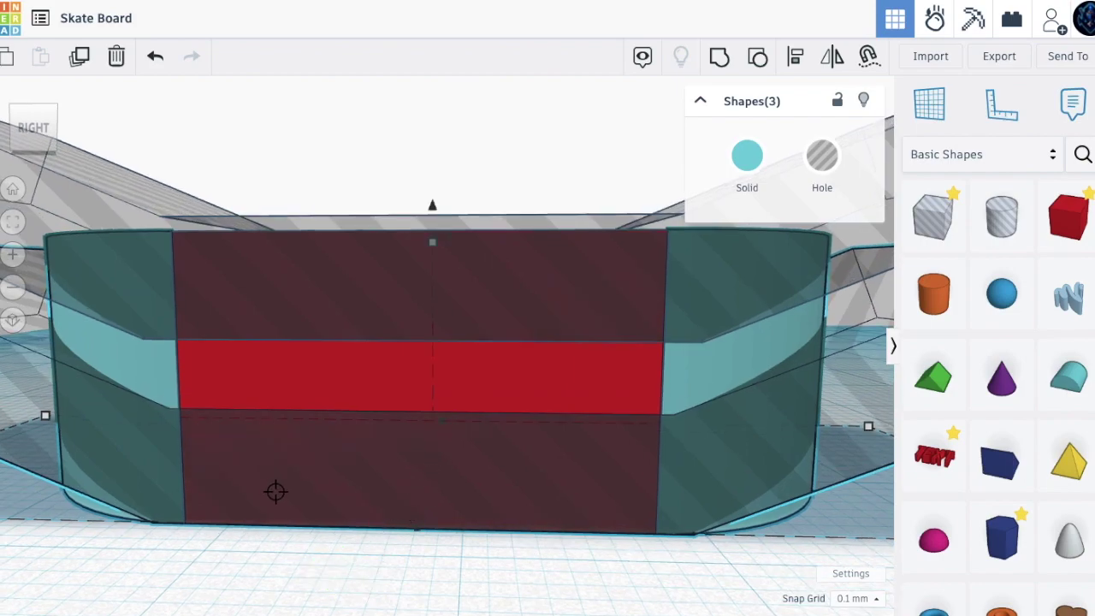
pyautogui.click(263, 560)
# Select the central box and both round roofs, and reduce their shared height from the underside to 8.8 mm
pyautogui.click(276, 391)
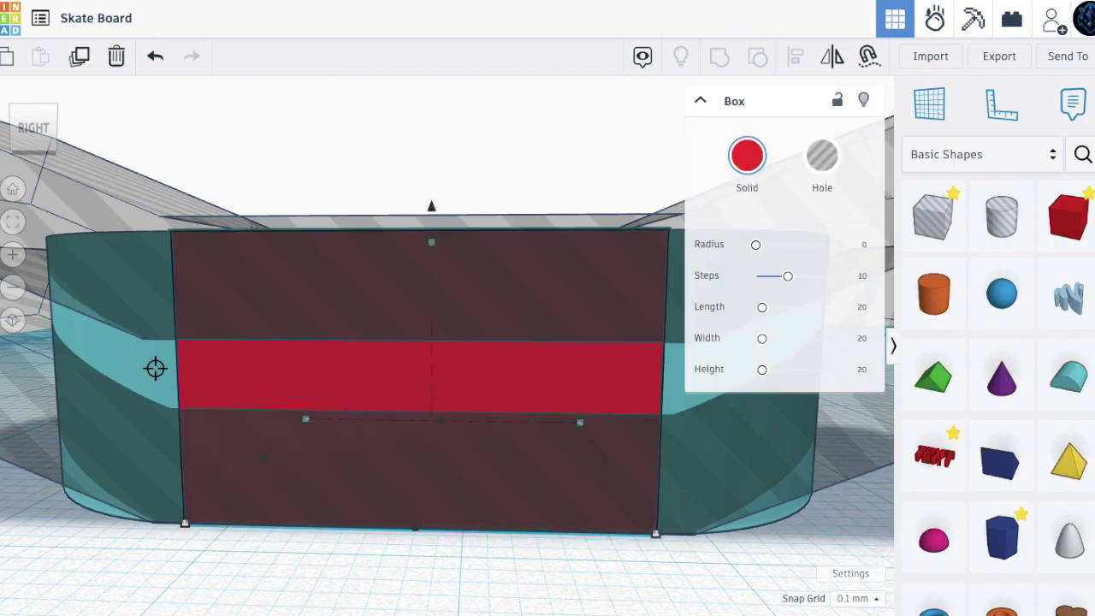
pyautogui.keyDown('shift'); pyautogui.click(694, 387); pyautogui.keyUp('shift')
pyautogui.keyDown('shift'); pyautogui.click(581, 516); pyautogui.keyUp('shift')
pyautogui.moveTo(581, 516); pyautogui.dragTo(432, 575, button='right')
pyautogui.moveTo(432, 571); pyautogui.dragTo(403, 503)
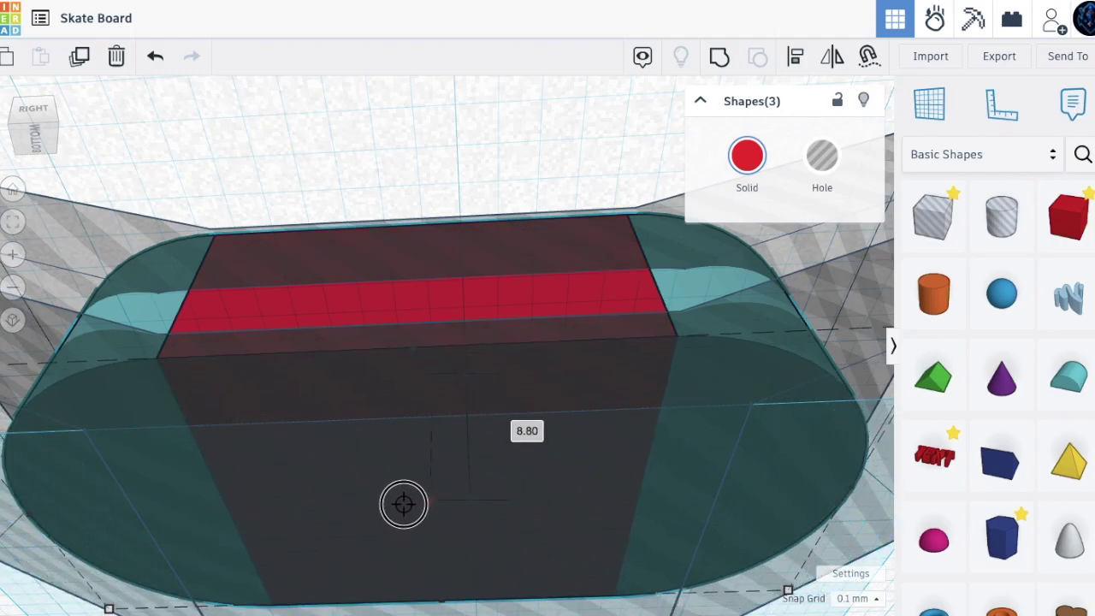
# Group the round roofs and box with the stacked slab holes to cut out the upturned deck
pyautogui.moveTo(358, 351); pyautogui.dragTo(355, 443, button='right')
pyautogui.scroll(-3, 353, 441)
pyautogui.scroll(-2, 354, 442)
pyautogui.moveTo(455, 532); pyautogui.dragTo(325, 325)
pyautogui.click(725, 61)
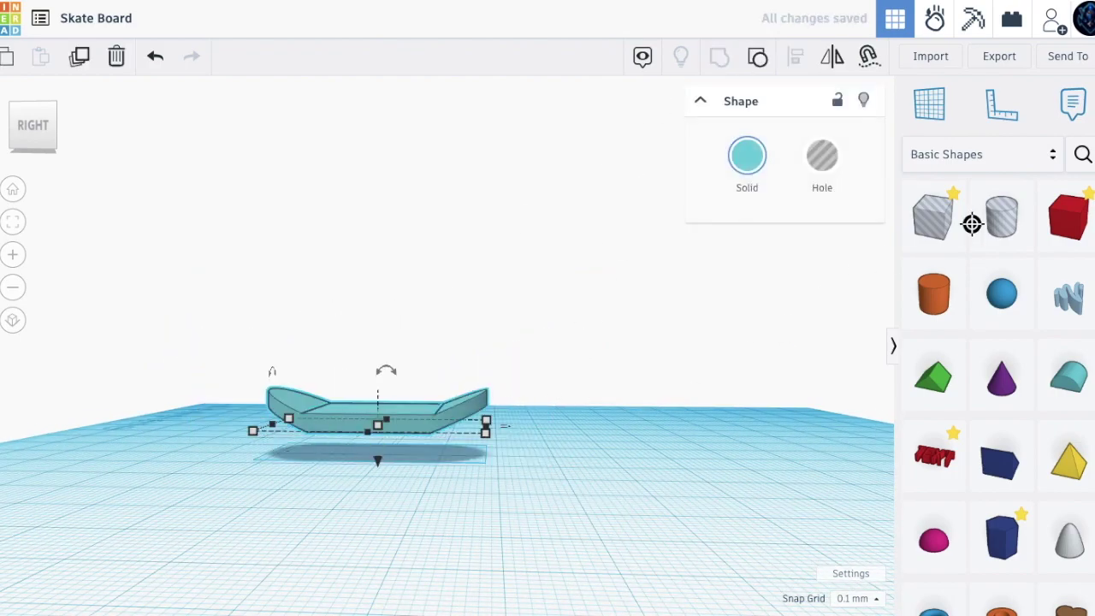
pyautogui.click(550, 423)
# Add a box beneath the deck, flatten it against the underside, and stretch its length to 39.9 mm
pyautogui.moveTo(601, 405); pyautogui.dragTo(624, 419, button='right')
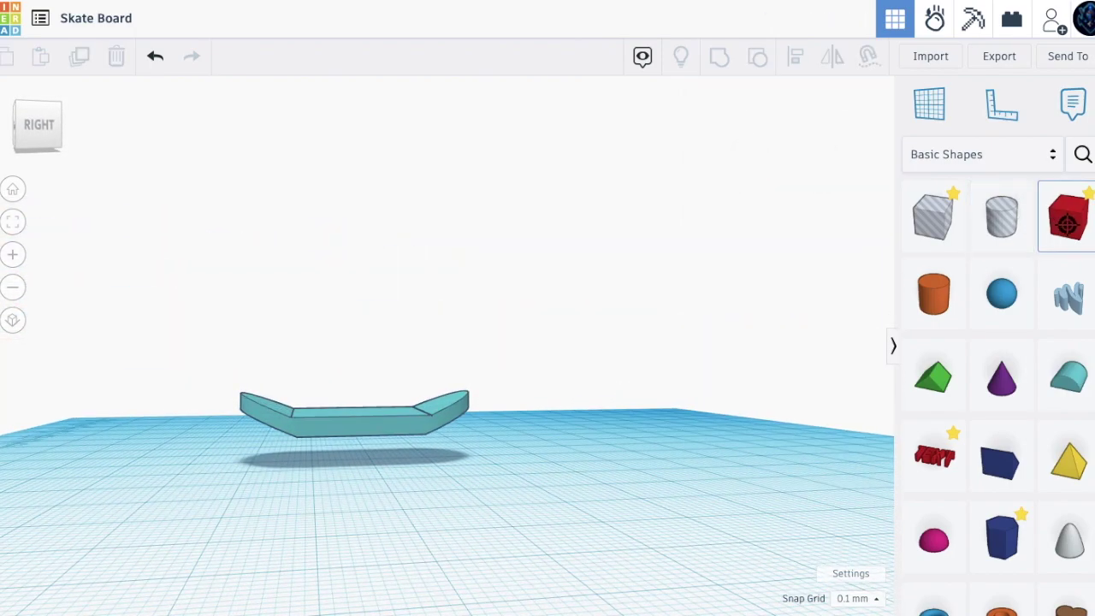
pyautogui.moveTo(1067, 224); pyautogui.dragTo(226, 471)
pyautogui.moveTo(323, 590); pyautogui.dragTo(305, 582, button='right')
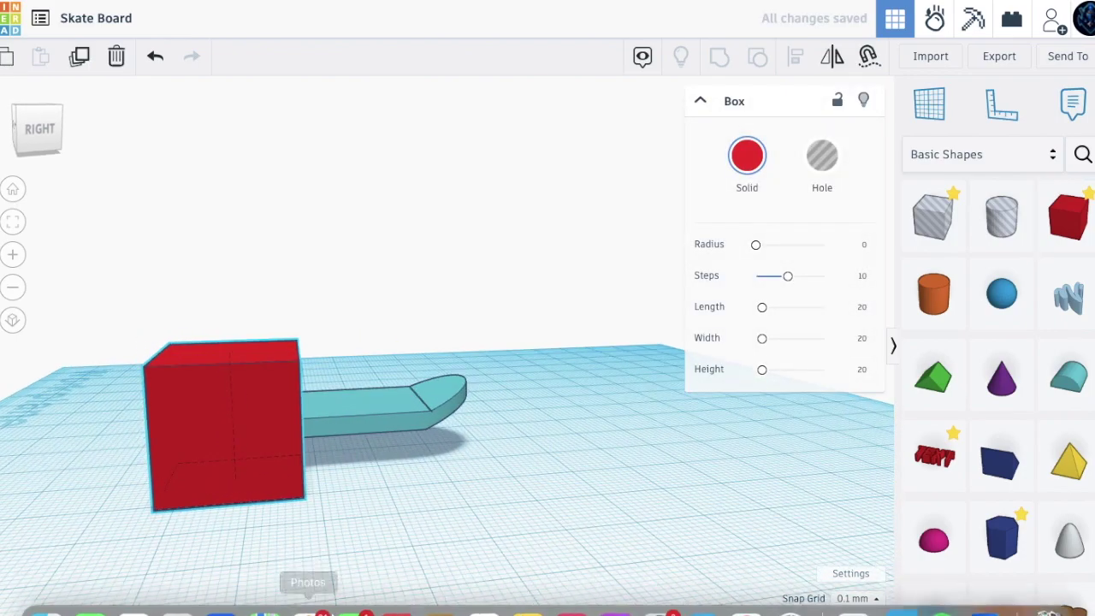
pyautogui.moveTo(225, 354); pyautogui.dragTo(338, 409)
pyautogui.moveTo(319, 449); pyautogui.dragTo(310, 460)
pyautogui.moveTo(393, 441); pyautogui.dragTo(449, 438)
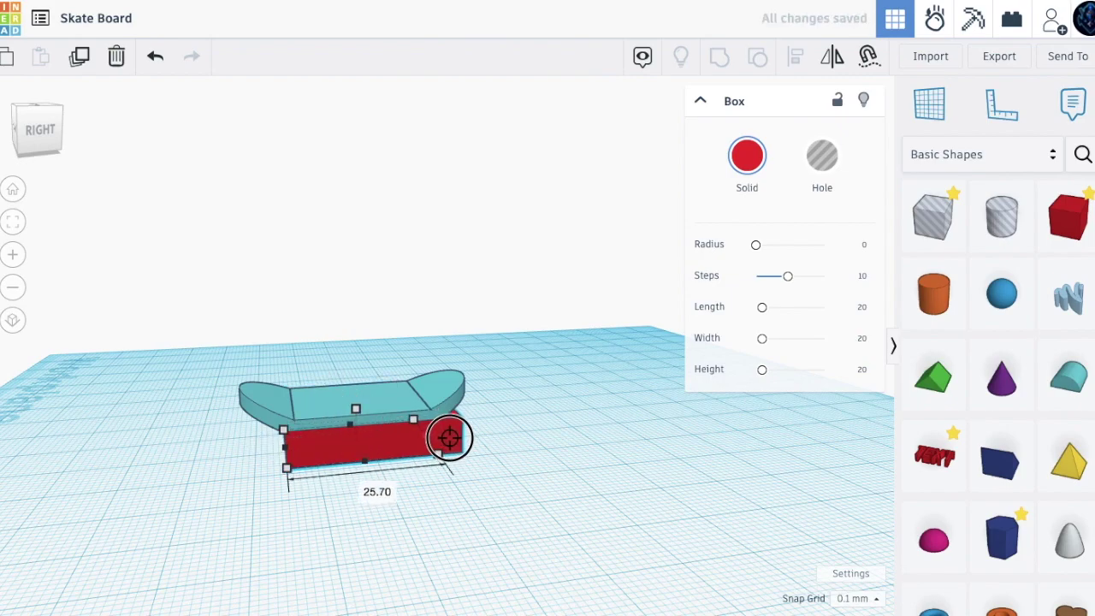
pyautogui.moveTo(289, 453); pyautogui.dragTo(237, 451)
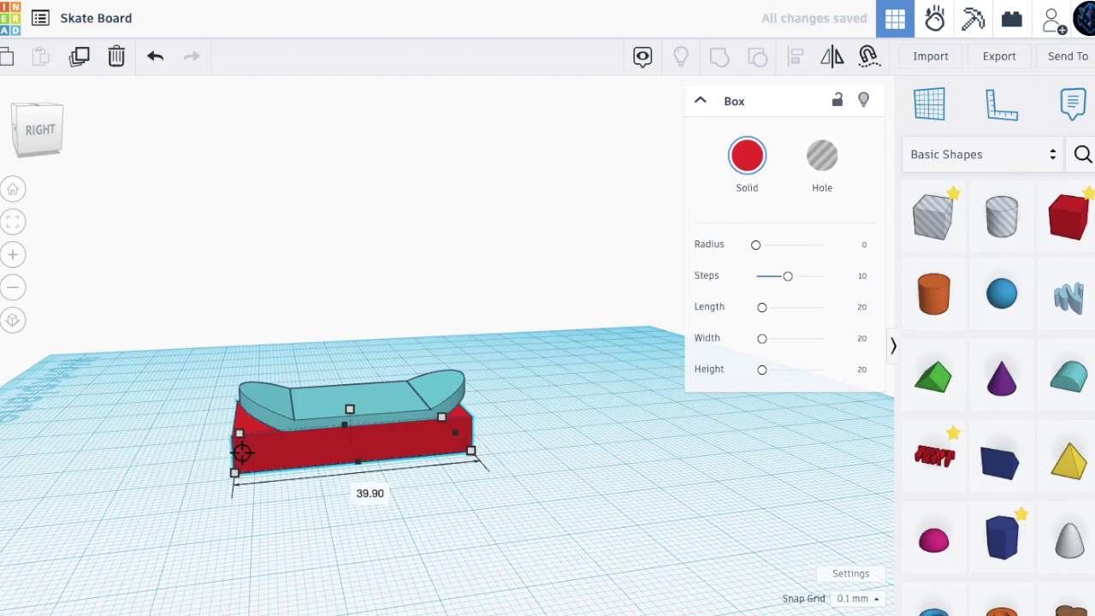
# Turn the box under the deck into a hole and group it with the deck to trim the underside
pyautogui.click(809, 177)
pyautogui.moveTo(525, 521); pyautogui.dragTo(882, 503, button='right')
pyautogui.moveTo(374, 500); pyautogui.dragTo(402, 510)
pyautogui.moveTo(402, 510); pyautogui.dragTo(503, 496, button='right')
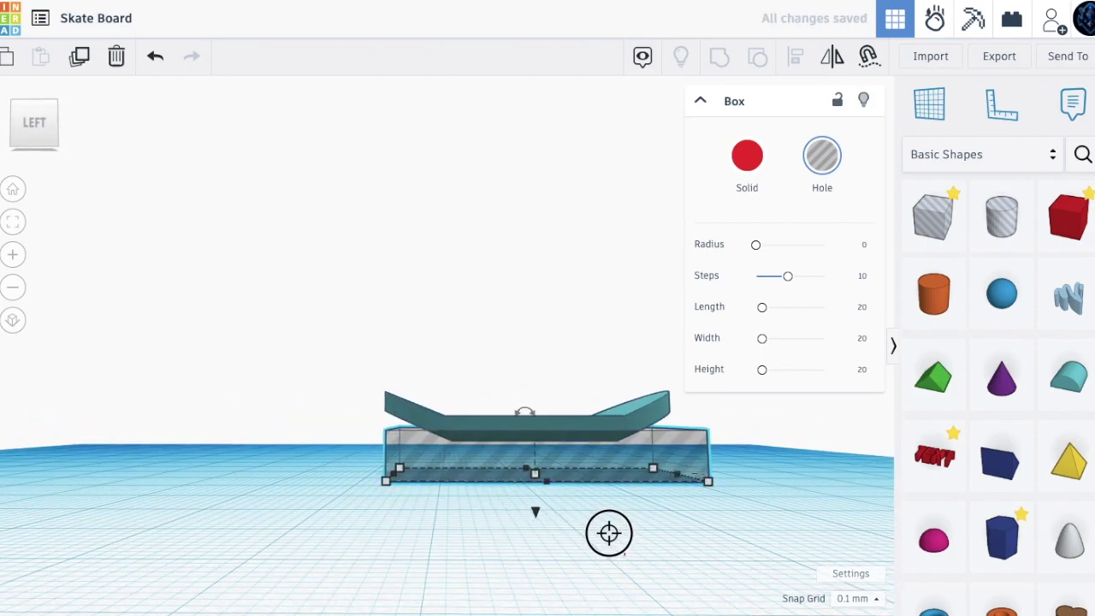
pyautogui.hotkey('ctrl', 'a')
pyautogui.click(721, 56)
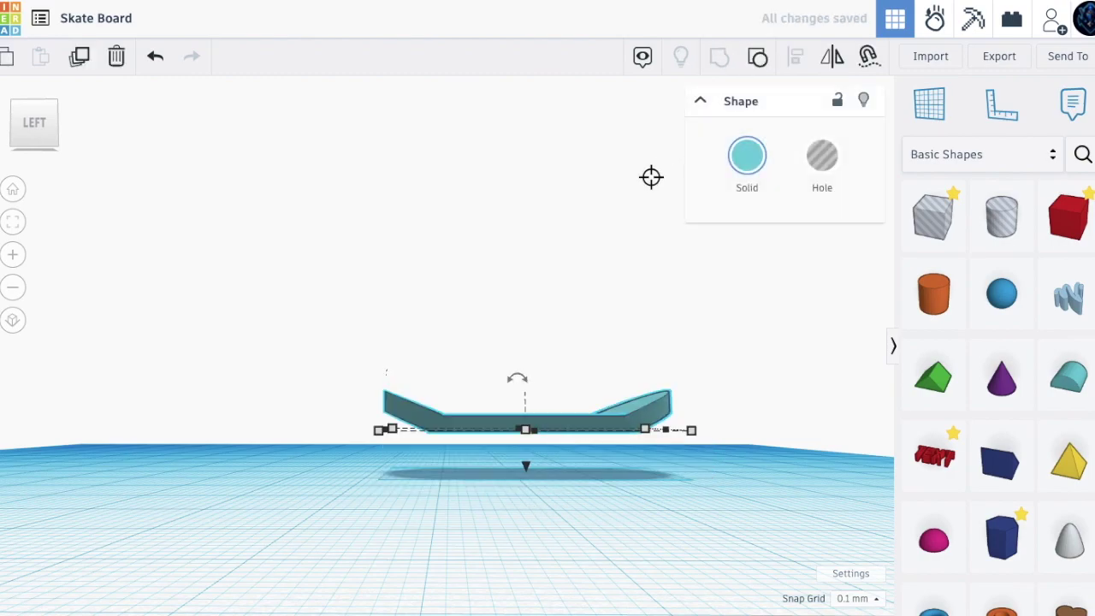
# Narrow the deck and lower its overall height to 3.2 mm
pyautogui.moveTo(454, 254); pyautogui.dragTo(366, 378, button='right')
pyautogui.scroll(3, 367, 378)
pyautogui.moveTo(408, 476); pyautogui.dragTo(337, 539, button='right')
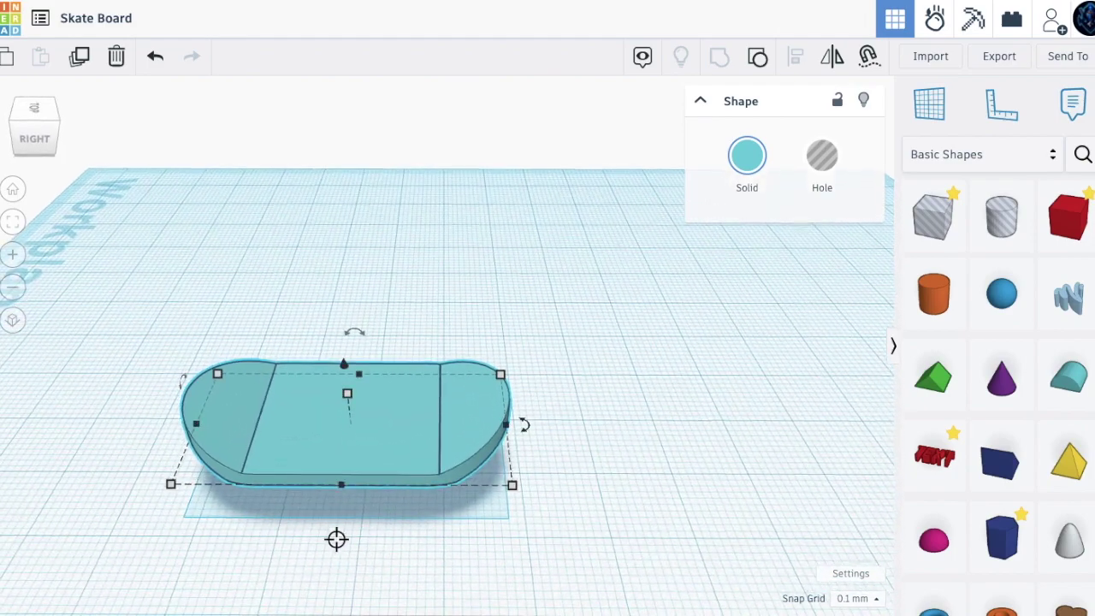
pyautogui.moveTo(338, 480)
pyautogui.moveTo(338, 480); pyautogui.dragTo(330, 447)
pyautogui.moveTo(334, 450); pyautogui.dragTo(367, 419, button='right')
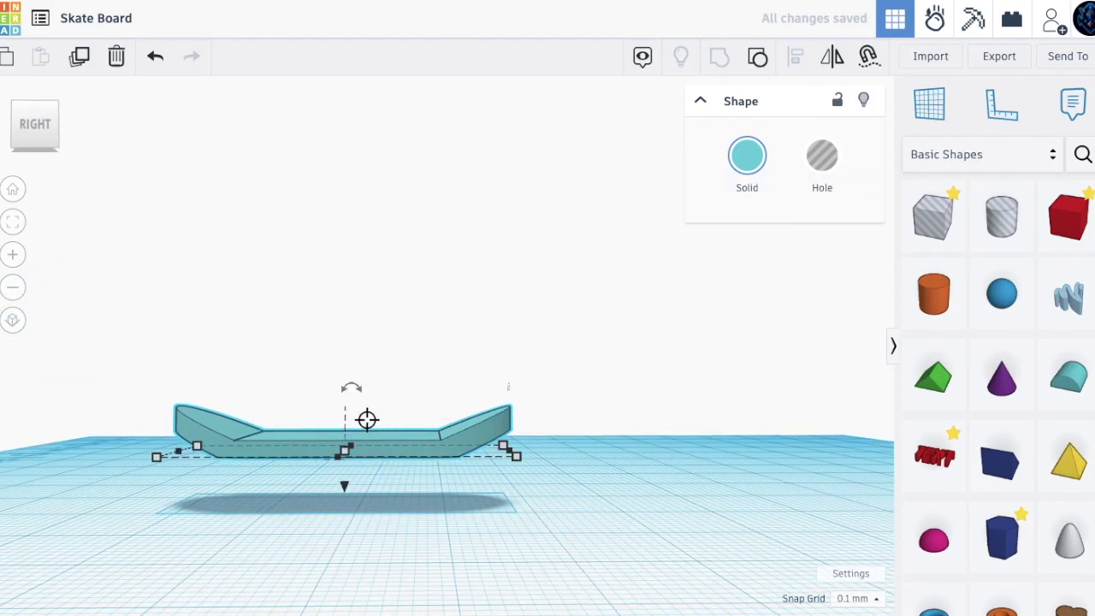
pyautogui.moveTo(406, 525); pyautogui.dragTo(407, 542, button='right')
pyautogui.click(347, 400)
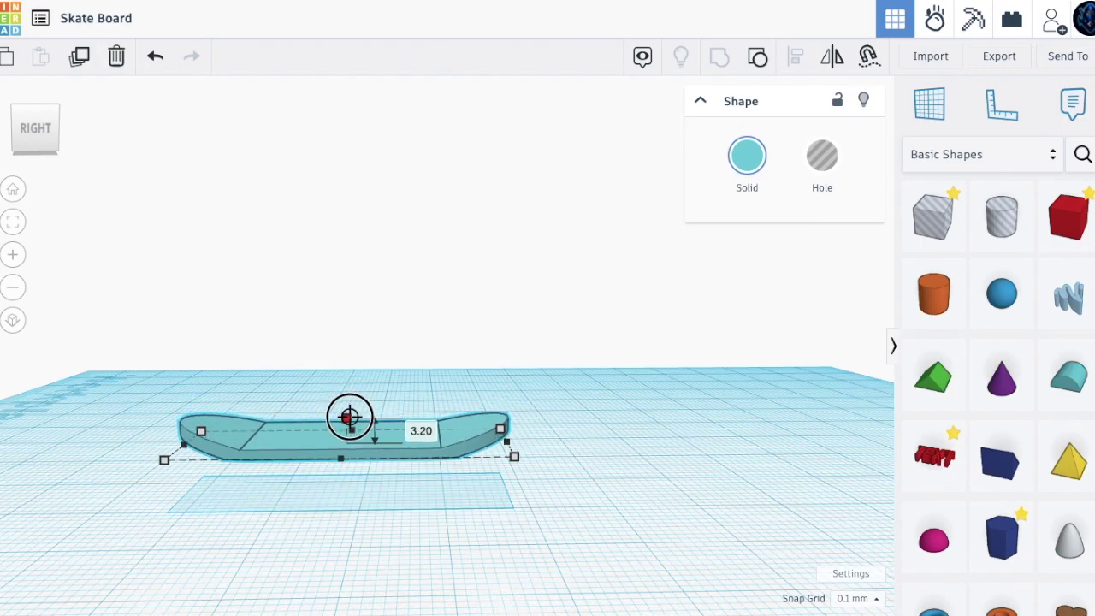
pyautogui.click(416, 506)
# Try to duplicate the flattened deck in place
pyautogui.moveTo(317, 466)
pyautogui.mouseDown(button='right')
pyautogui.moveTo(310, 459)
pyautogui.moveTo(359, 444)
pyautogui.moveTo(354, 460)
pyautogui.moveTo(313, 459)
pyautogui.mouseUp(button='right')
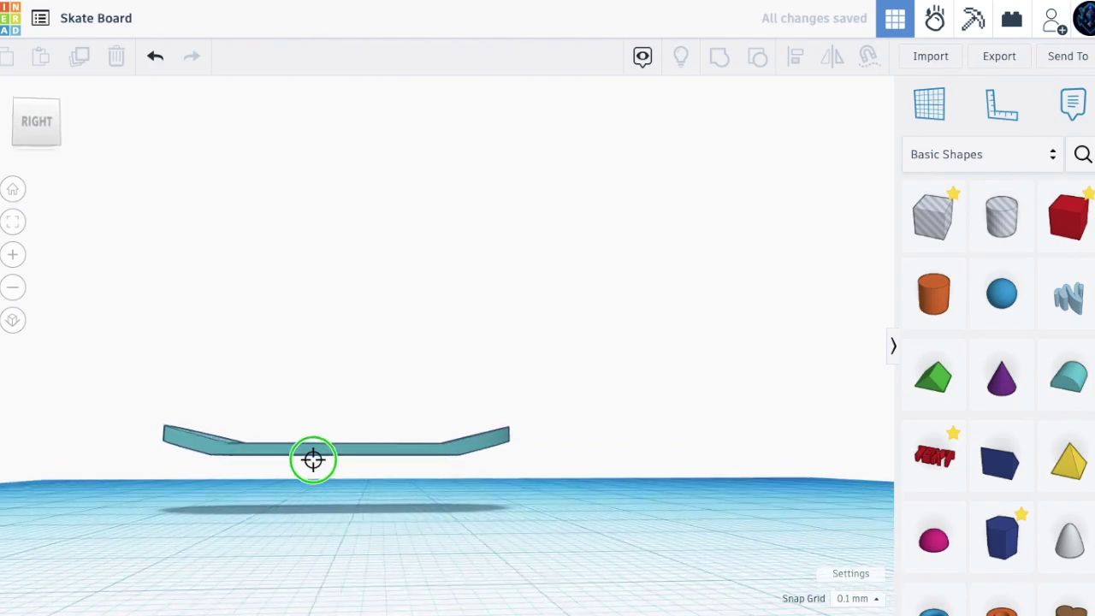
pyautogui.scroll(5, 333, 459)
pyautogui.scroll(-3, 333, 459)
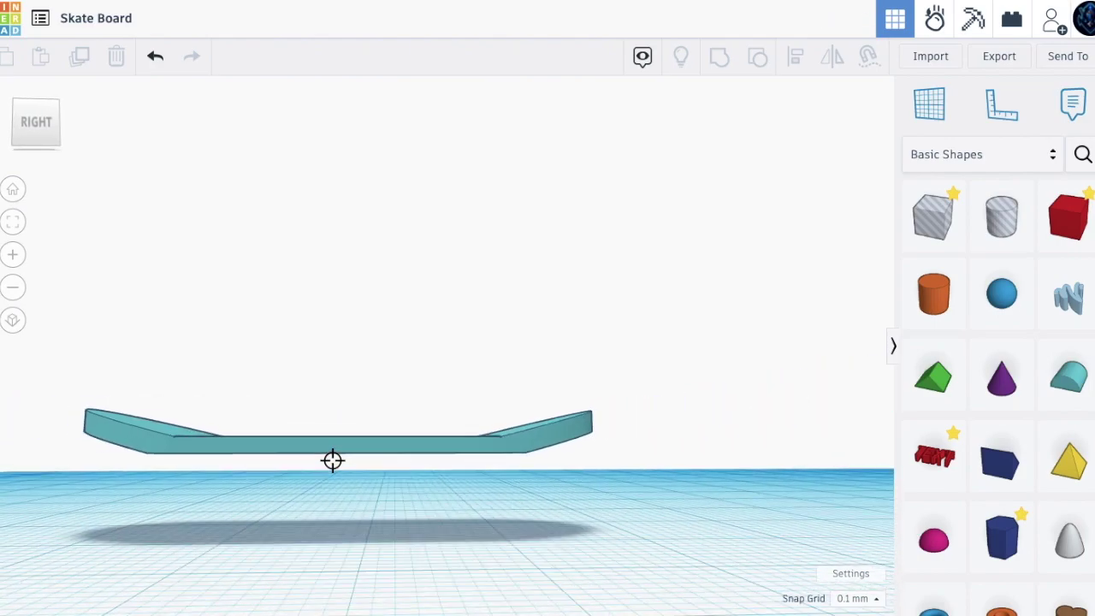
pyautogui.click(335, 449)
pyautogui.click(79, 55)
pyautogui.click(569, 368)
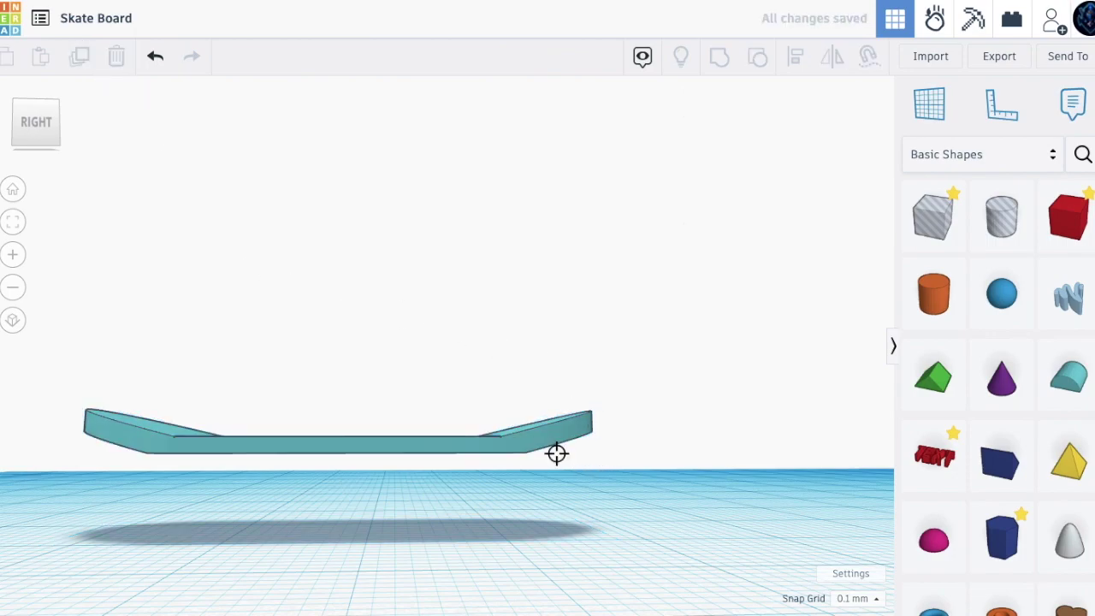
# Ungroup the deck and lower the box hole beneath it by 0.2 mm
pyautogui.click(555, 411)
pyautogui.click(759, 53)
pyautogui.click(413, 530)
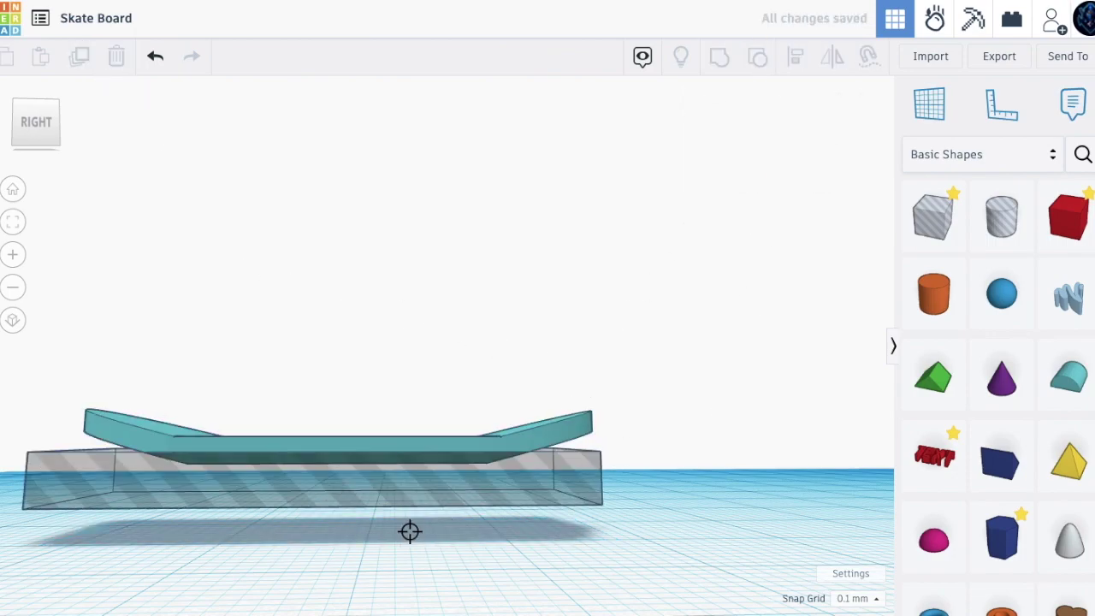
pyautogui.click(343, 494)
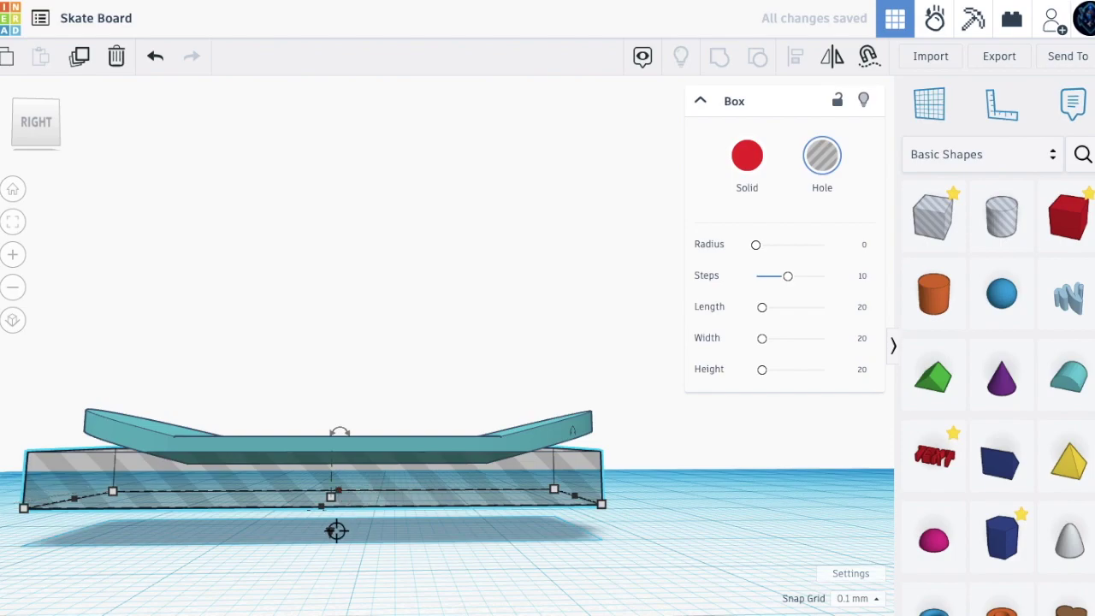
pyautogui.moveTo(334, 532); pyautogui.dragTo(333, 534)
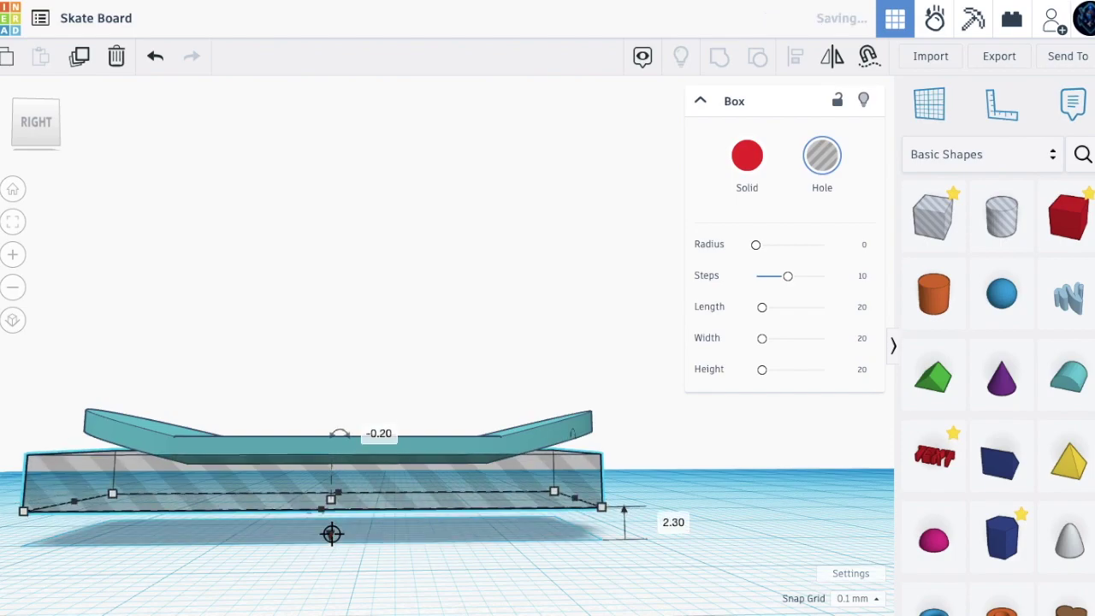
# Group the deck with the lowered box hole again to recut the underside
pyautogui.click(492, 597)
pyautogui.hotkey('ctrl', 'a')
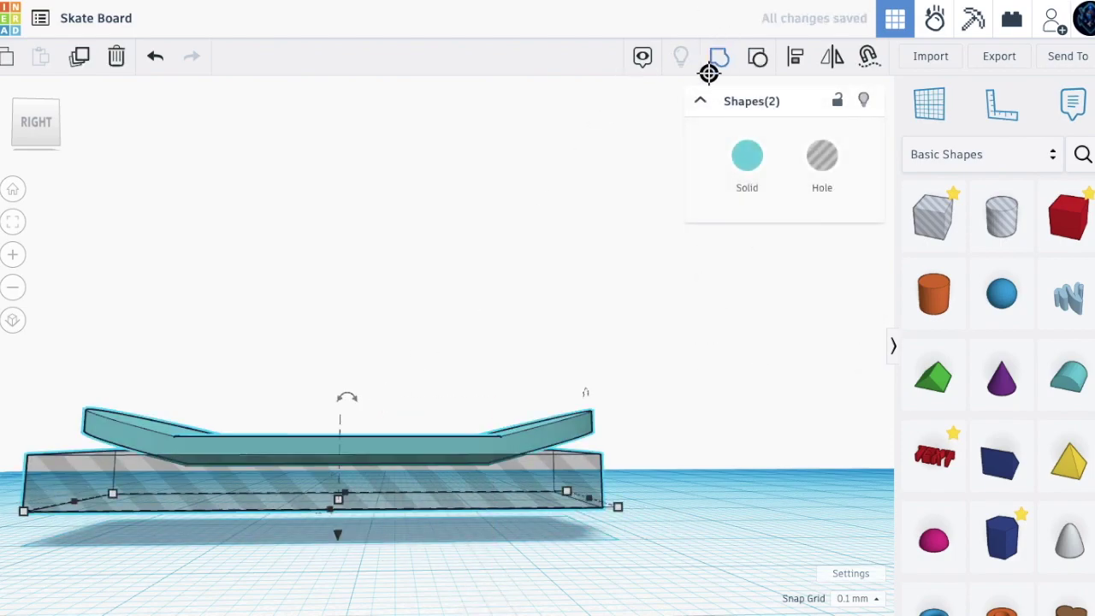
pyautogui.click(713, 58)
pyautogui.click(662, 479)
pyautogui.moveTo(355, 522)
pyautogui.mouseDown(button='right')
pyautogui.moveTo(452, 523)
pyautogui.moveTo(303, 531)
pyautogui.moveTo(338, 530)
pyautogui.mouseUp(button='right')
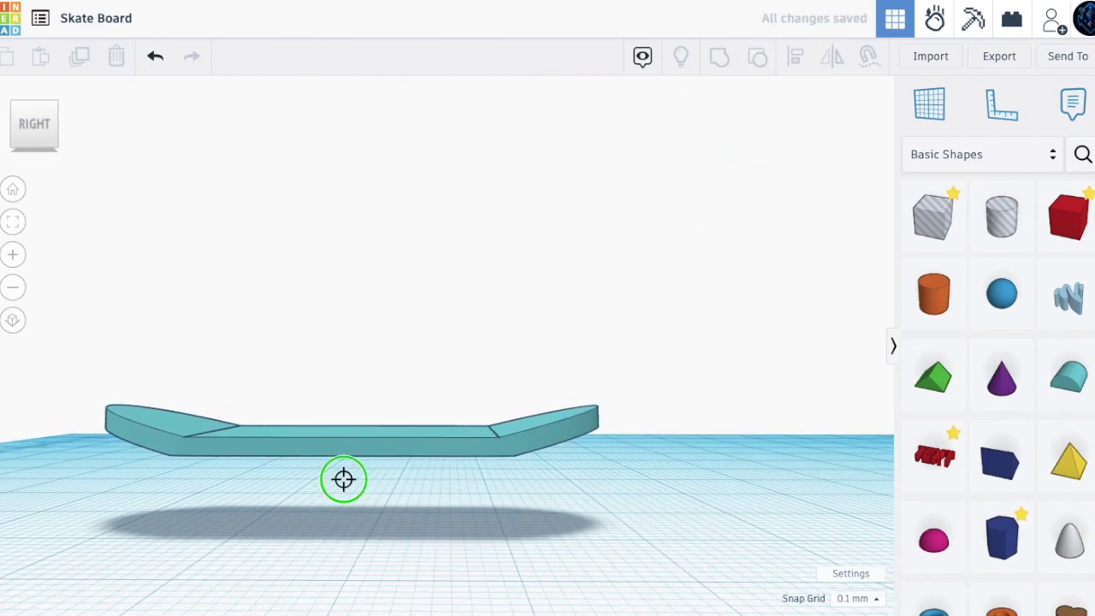
# Duplicate the deck, raise the copy by about 0.29 mm, and colour it black as a top layer
pyautogui.click(345, 445)
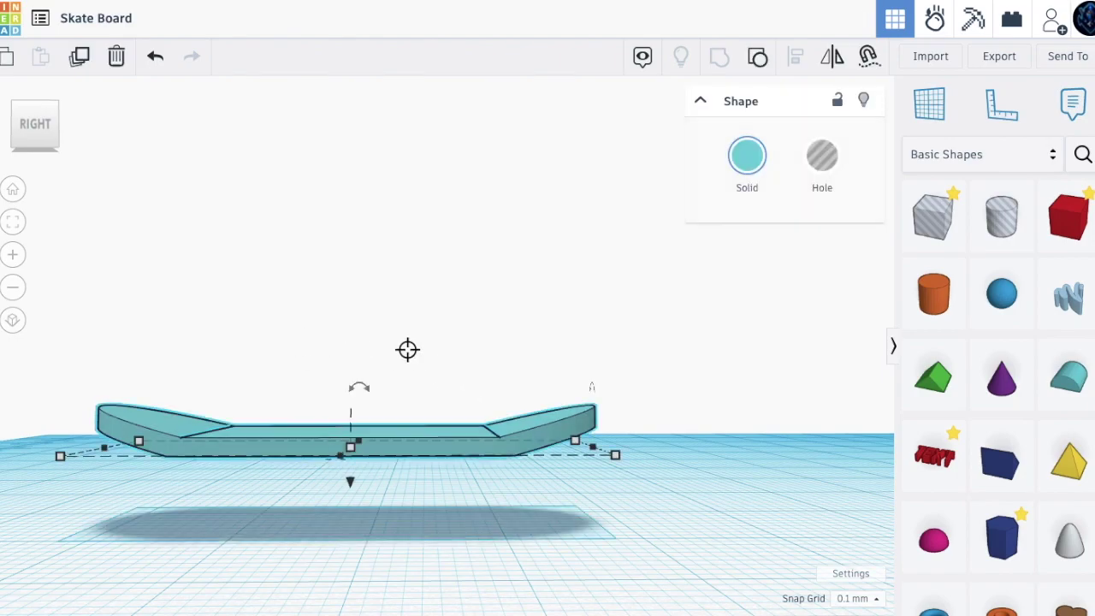
pyautogui.click(81, 58)
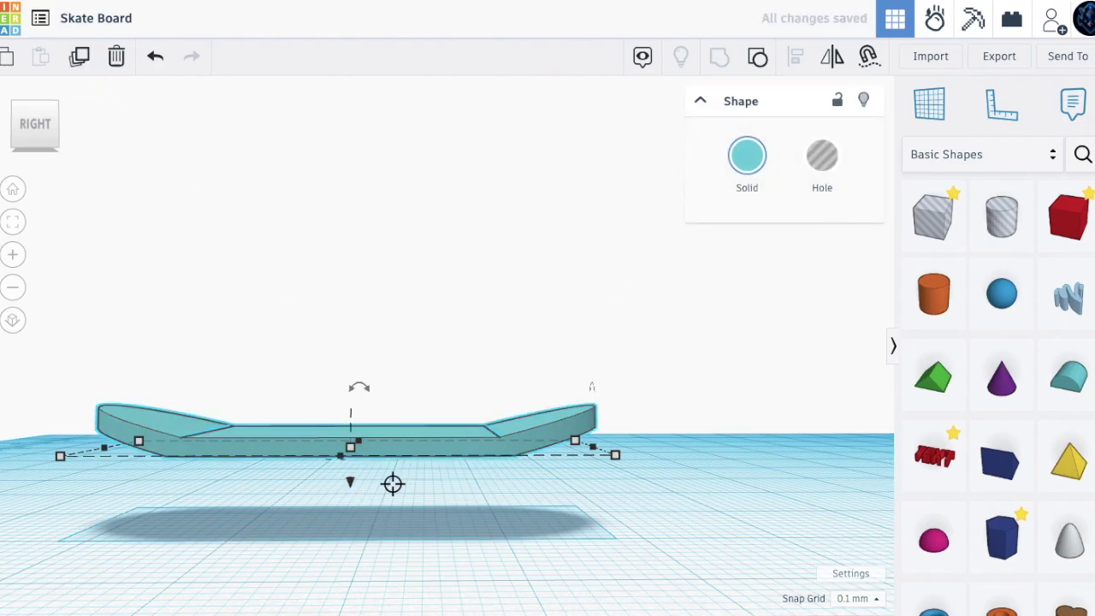
pyautogui.moveTo(349, 485); pyautogui.dragTo(347, 480)
pyautogui.click(747, 155)
pyautogui.click(1021, 323)
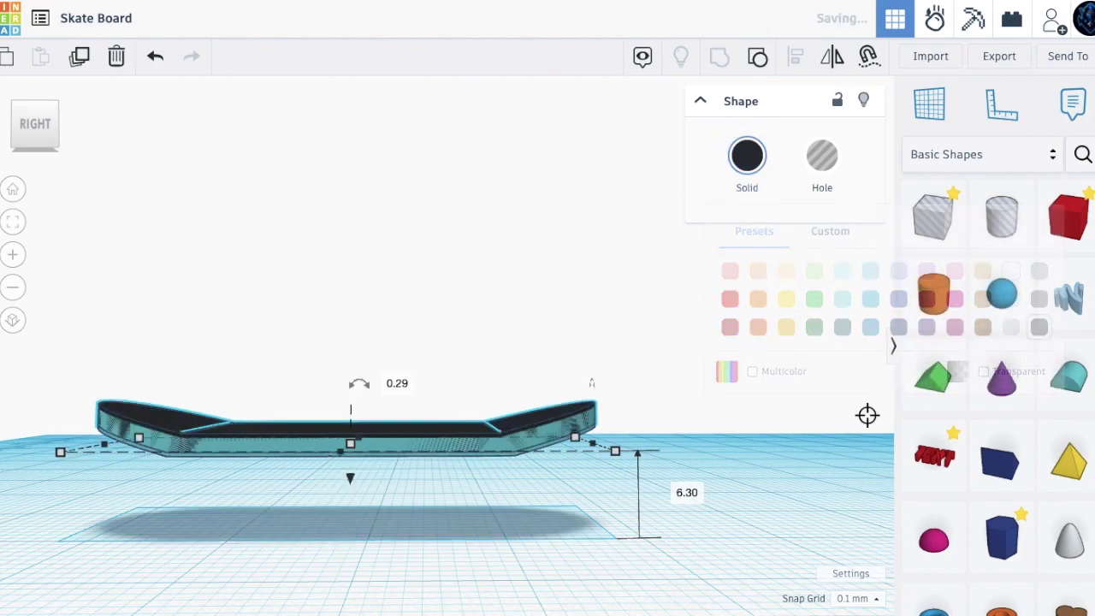
pyautogui.click(629, 463)
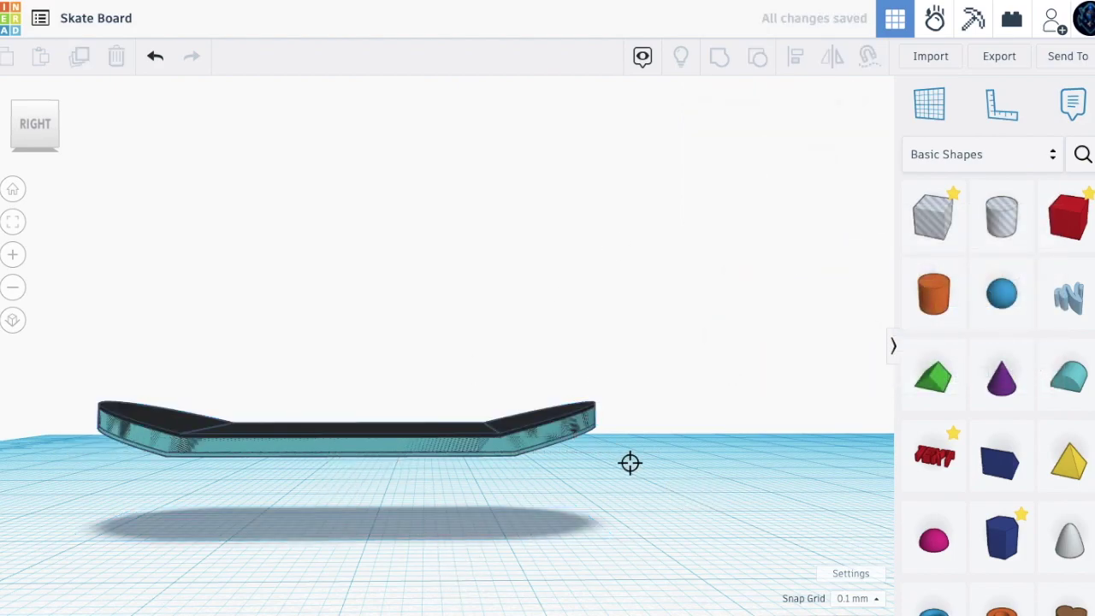
# Set the black top layer's width to 12.5 mm
pyautogui.moveTo(394, 500); pyautogui.dragTo(356, 355, button='right')
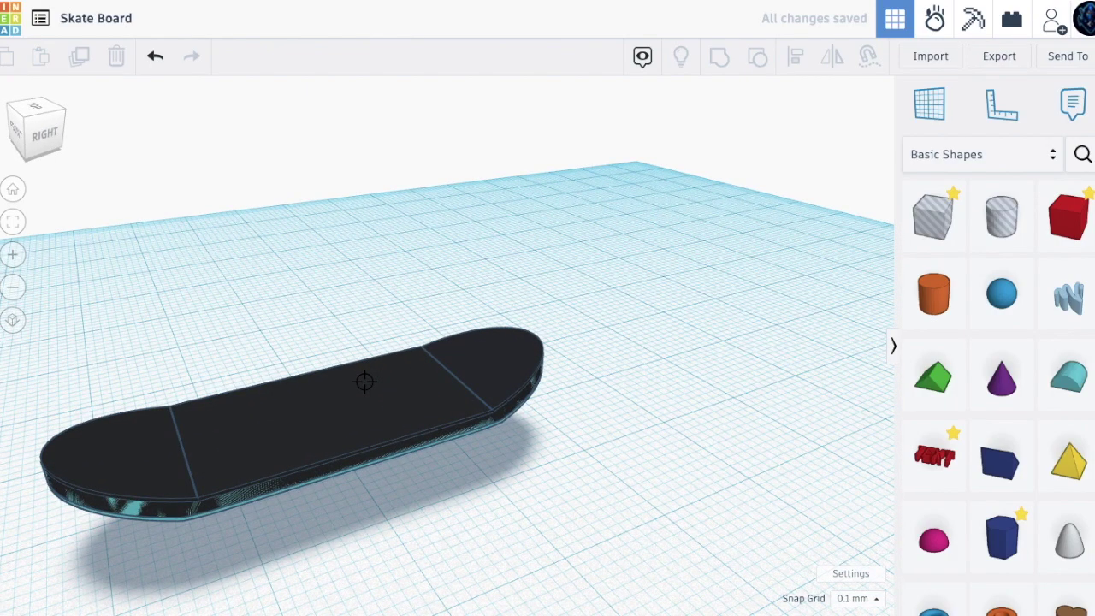
pyautogui.click(364, 381)
pyautogui.scroll(-3, 359, 464)
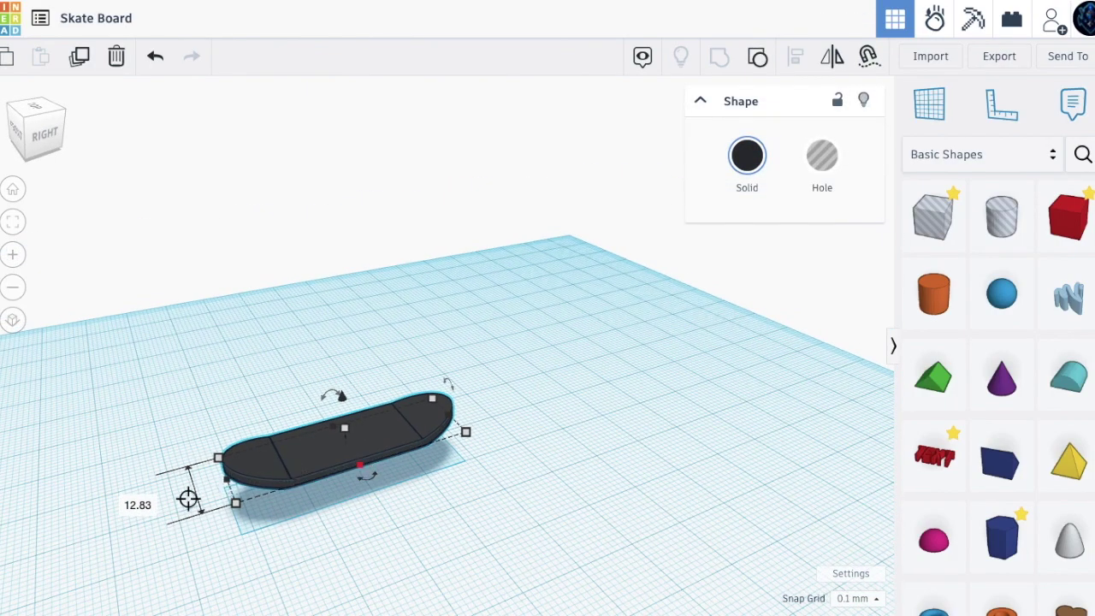
pyautogui.click(150, 506)
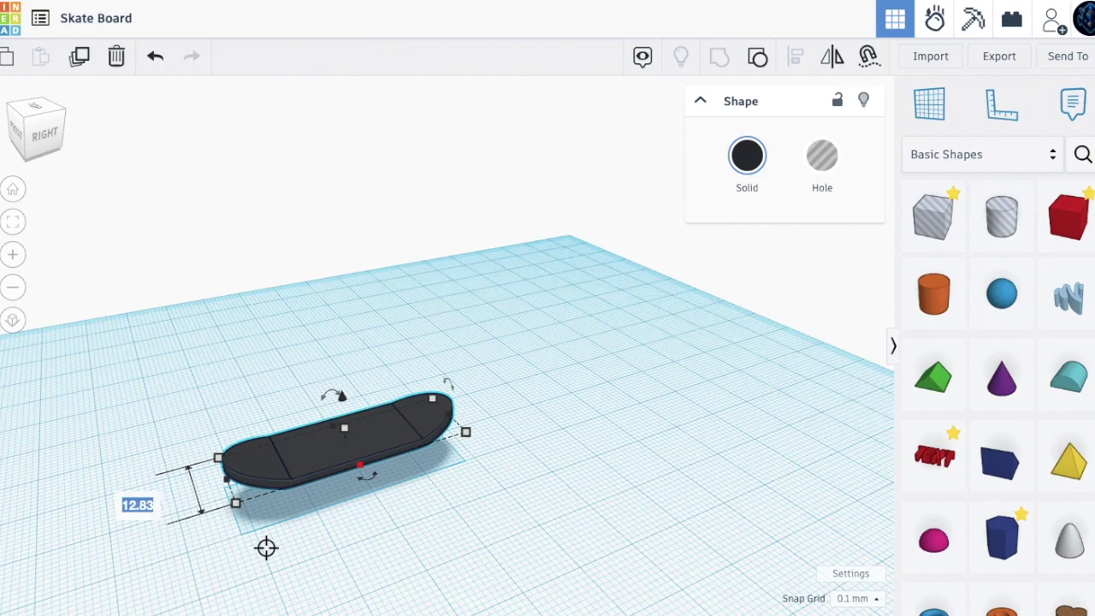
pyautogui.press('Return')
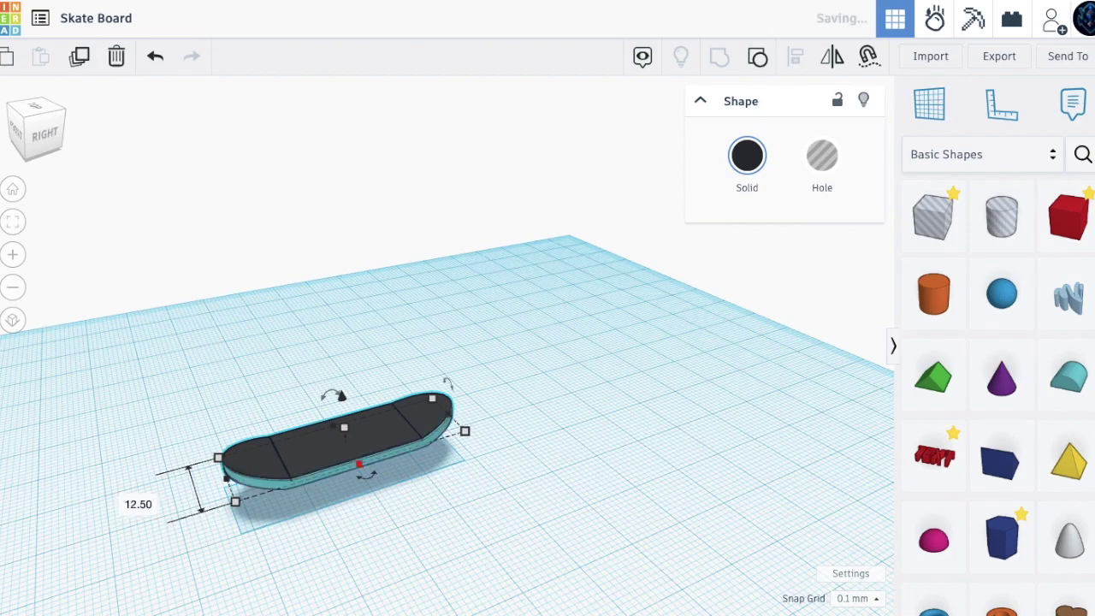
# Select both deck layers and align their centres across the width
pyautogui.moveTo(374, 533); pyautogui.dragTo(295, 460)
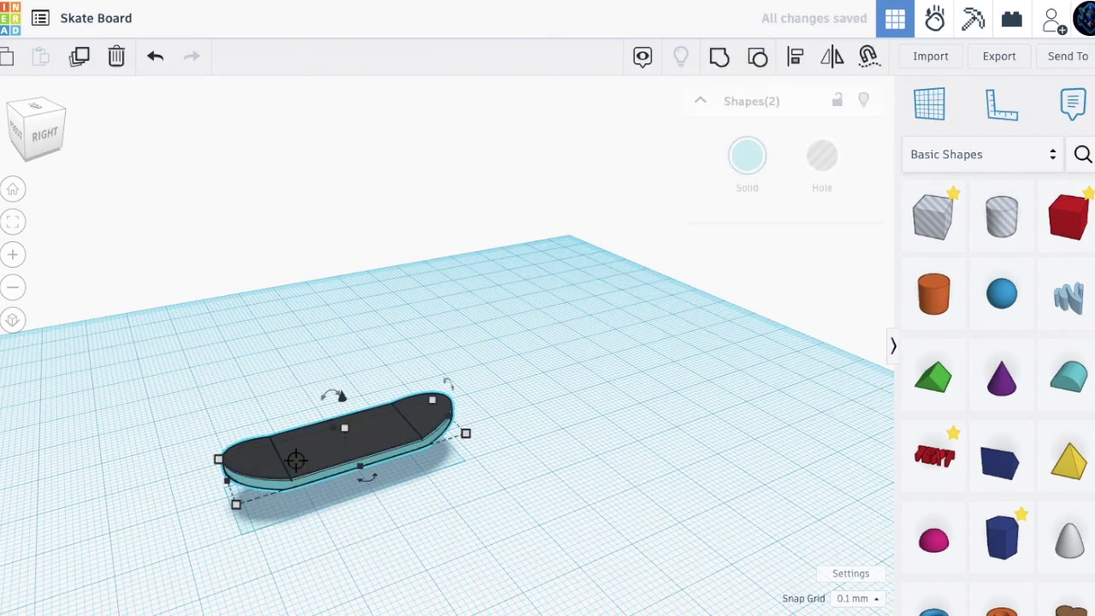
pyautogui.click(795, 59)
pyautogui.click(205, 494)
pyautogui.click(212, 497)
# Examine how the black top layer sits on the deck along its sides and ends
pyautogui.moveTo(212, 497); pyautogui.dragTo(330, 443, button='right')
pyautogui.scroll(5, 331, 443)
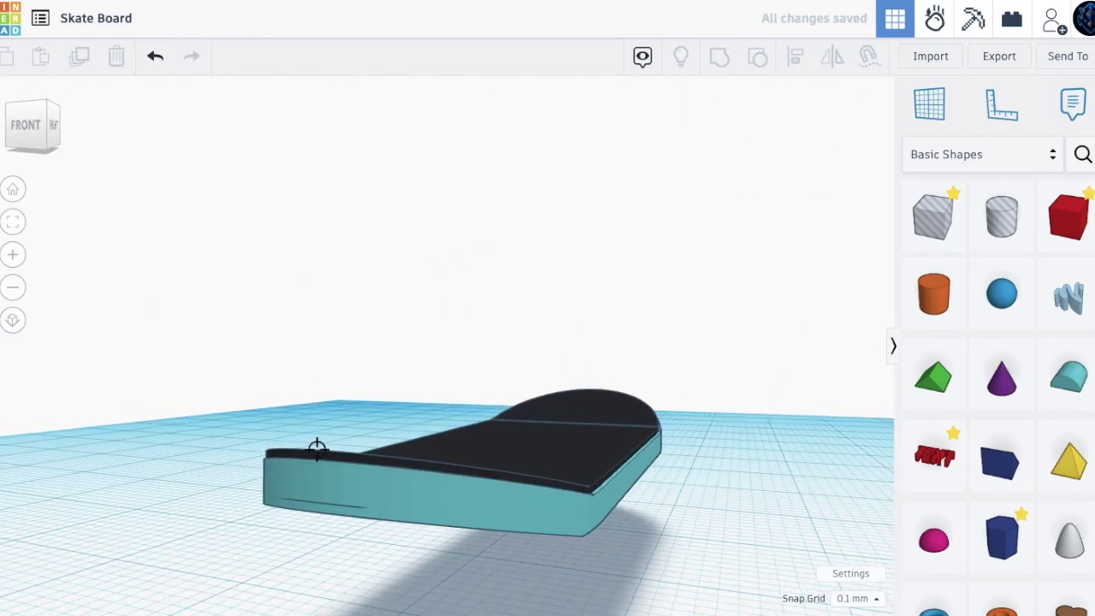
pyautogui.click(384, 462)
pyautogui.moveTo(383, 462); pyautogui.dragTo(374, 525, button='right')
pyautogui.scroll(-2, 374, 525)
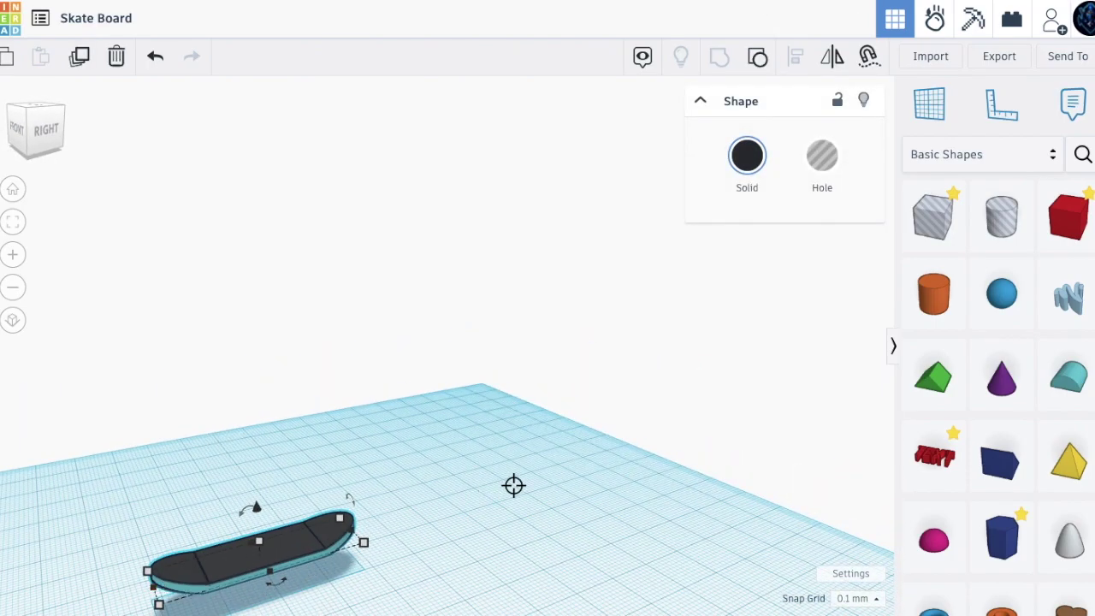
pyautogui.click(254, 359)
pyautogui.scroll(-2, 254, 357)
pyautogui.click(254, 481)
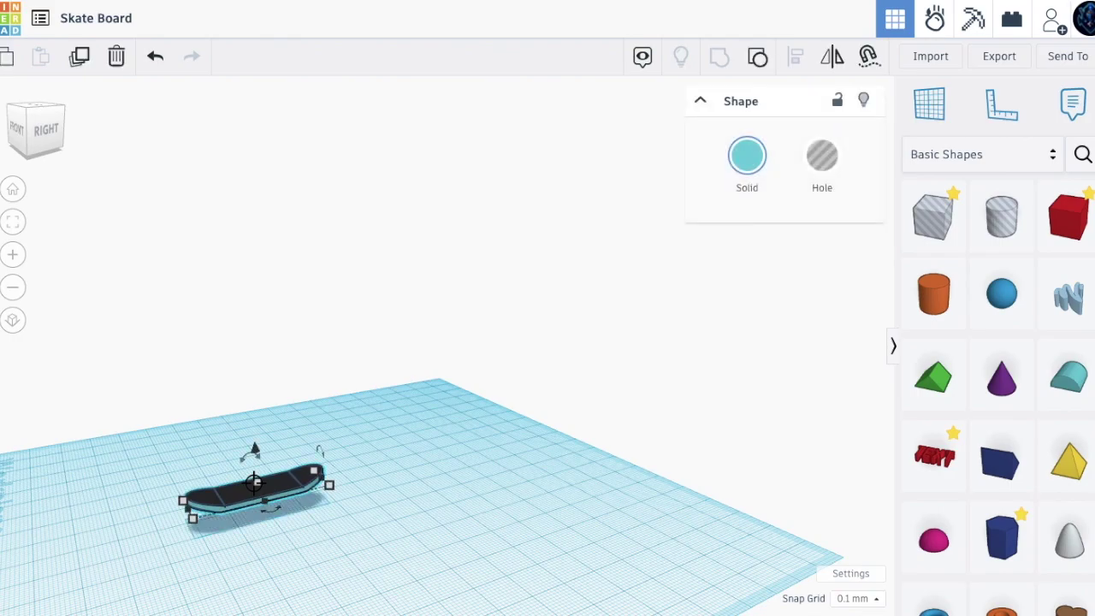
# Set the teal deck layer's length to 39.9 mm and align the centres of both layers along the length
pyautogui.moveTo(187, 508)
pyautogui.click(11, 223)
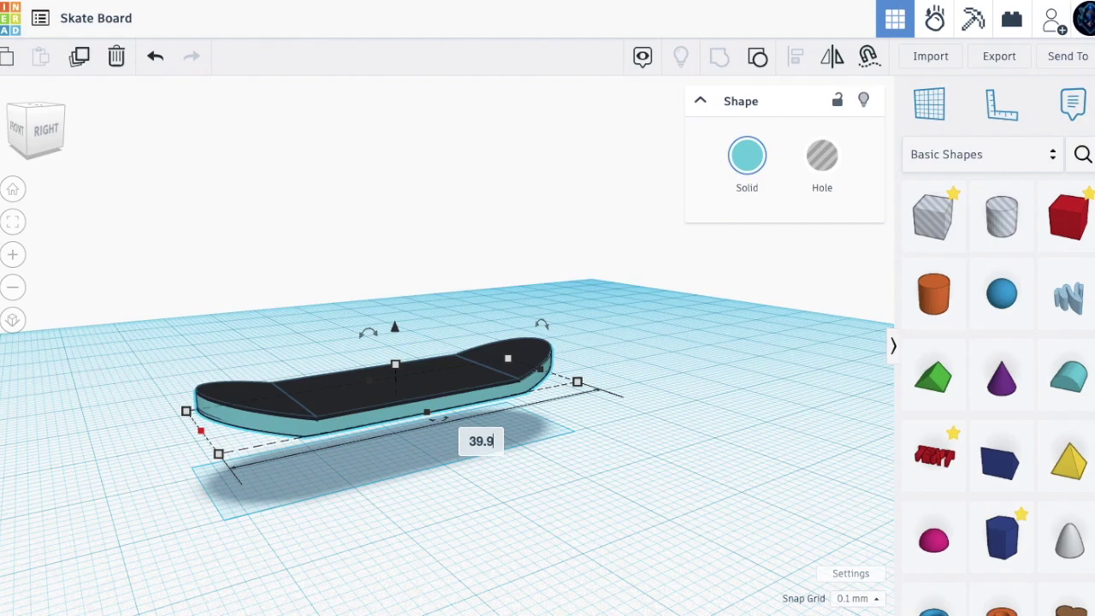
pyautogui.press('Return')
pyautogui.click(563, 519)
pyautogui.moveTo(560, 518); pyautogui.dragTo(269, 252)
pyautogui.click(789, 56)
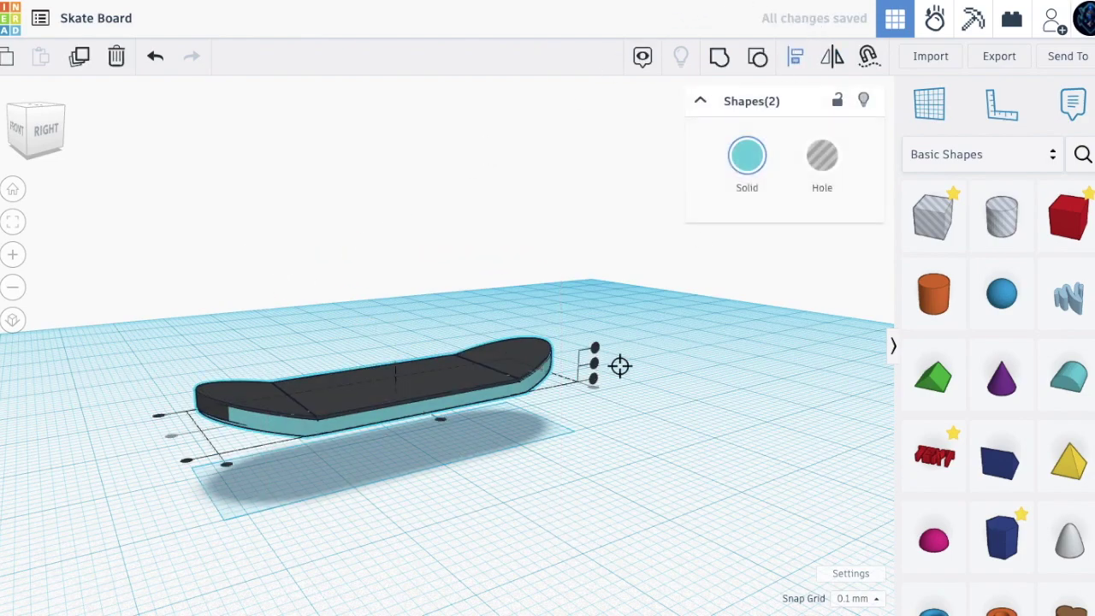
pyautogui.click(436, 423)
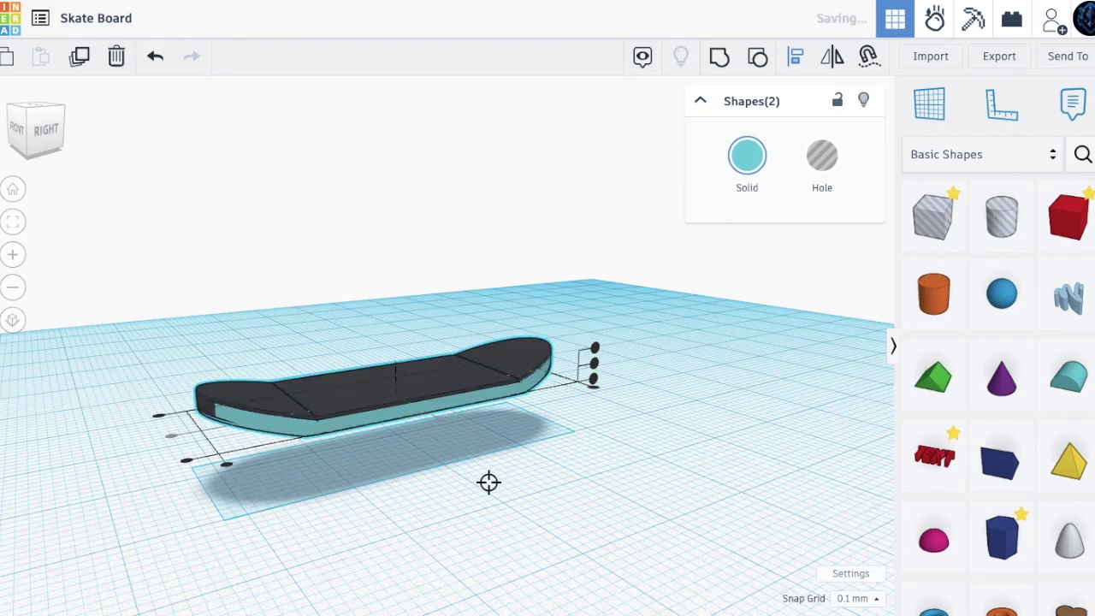
# Set the black top layer's length to 39.80 mm
pyautogui.click(489, 481)
pyautogui.moveTo(488, 482); pyautogui.dragTo(556, 472, button='right')
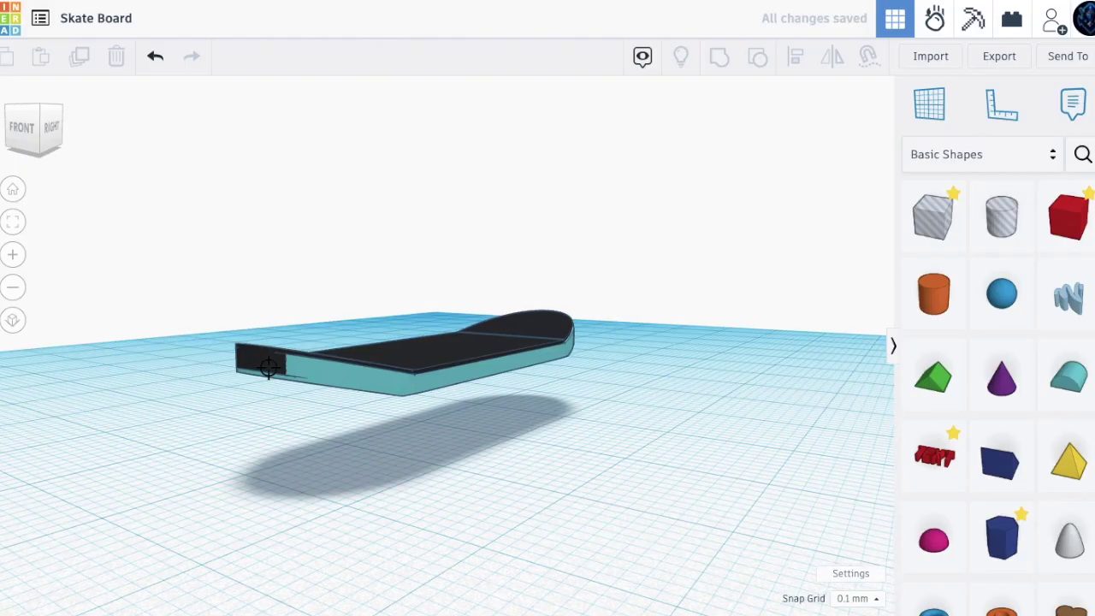
pyautogui.click(271, 366)
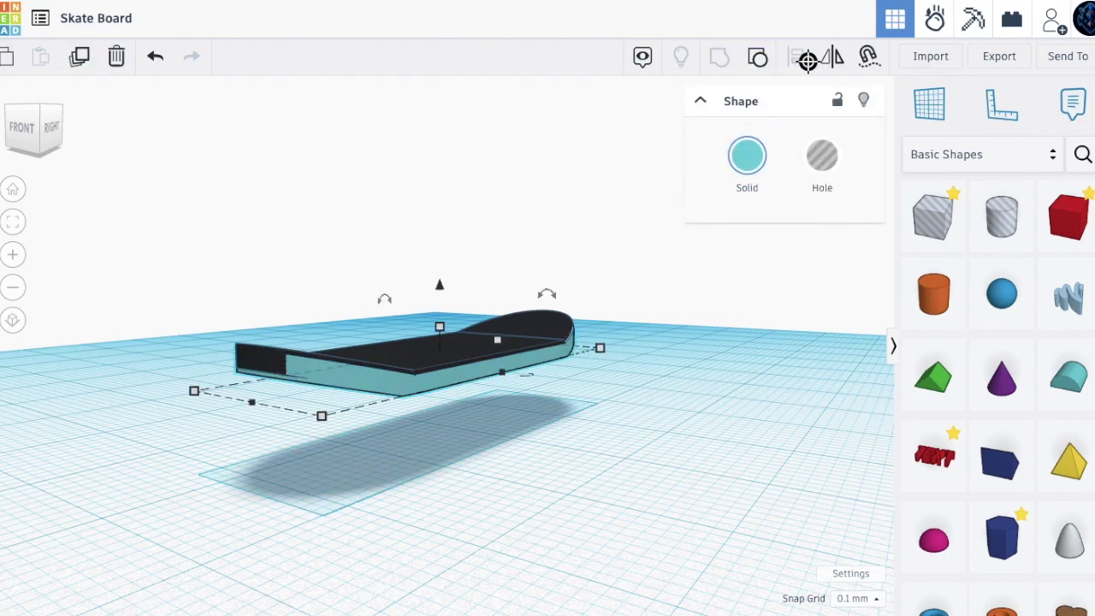
pyautogui.click(774, 58)
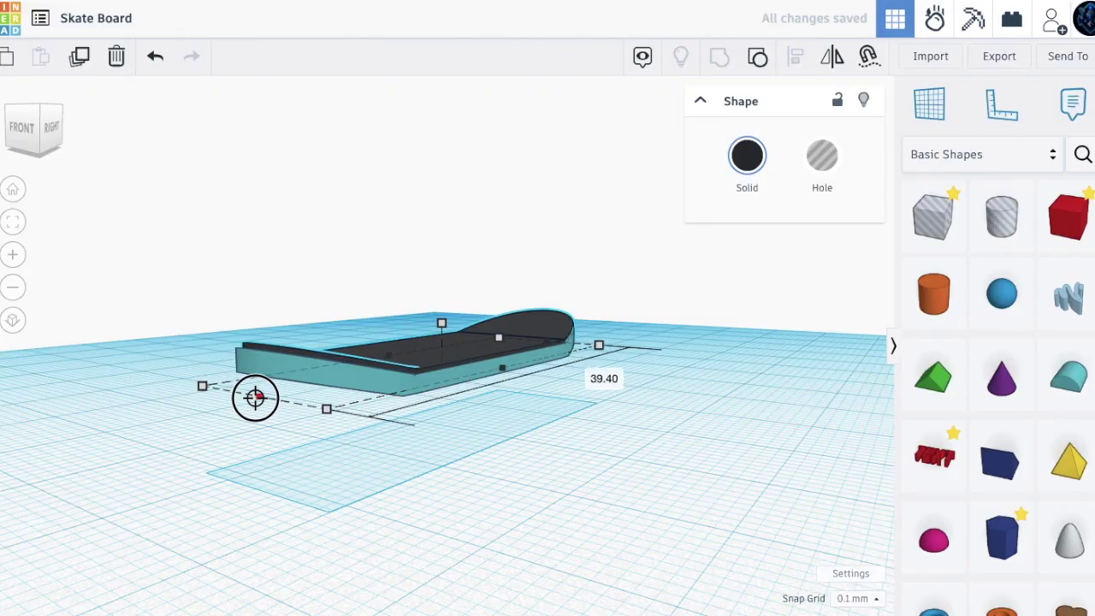
pyautogui.moveTo(252, 396); pyautogui.dragTo(248, 396)
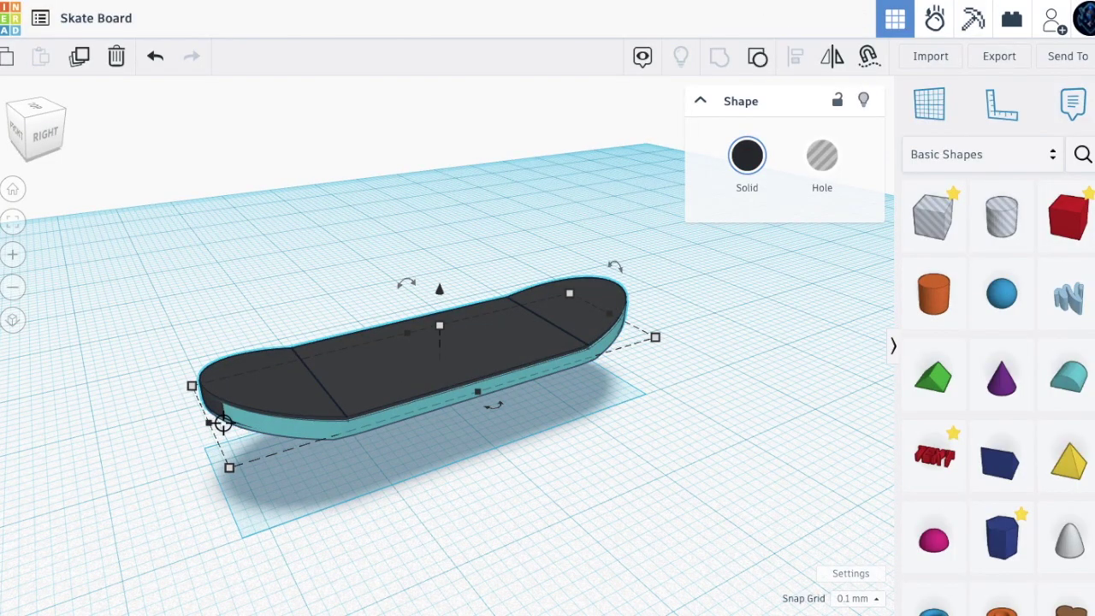
pyautogui.click(209, 421)
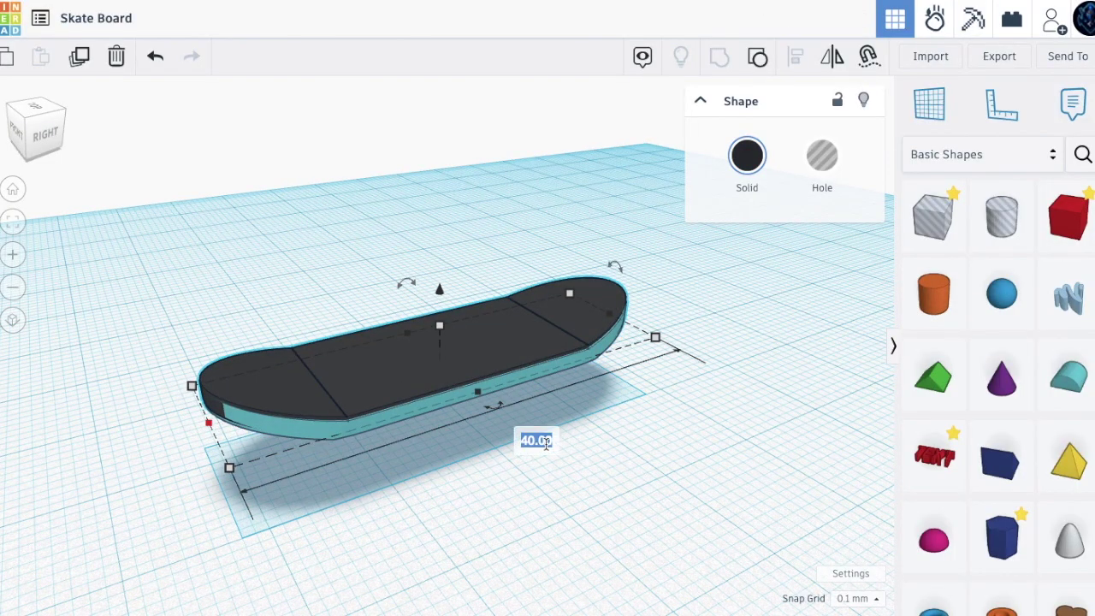
pyautogui.write('39.80')
pyautogui.press('Return')
# Select both deck layers and realign their centres along the board's length
pyautogui.click(564, 530)
pyautogui.hotkey('ctrl', 'a')
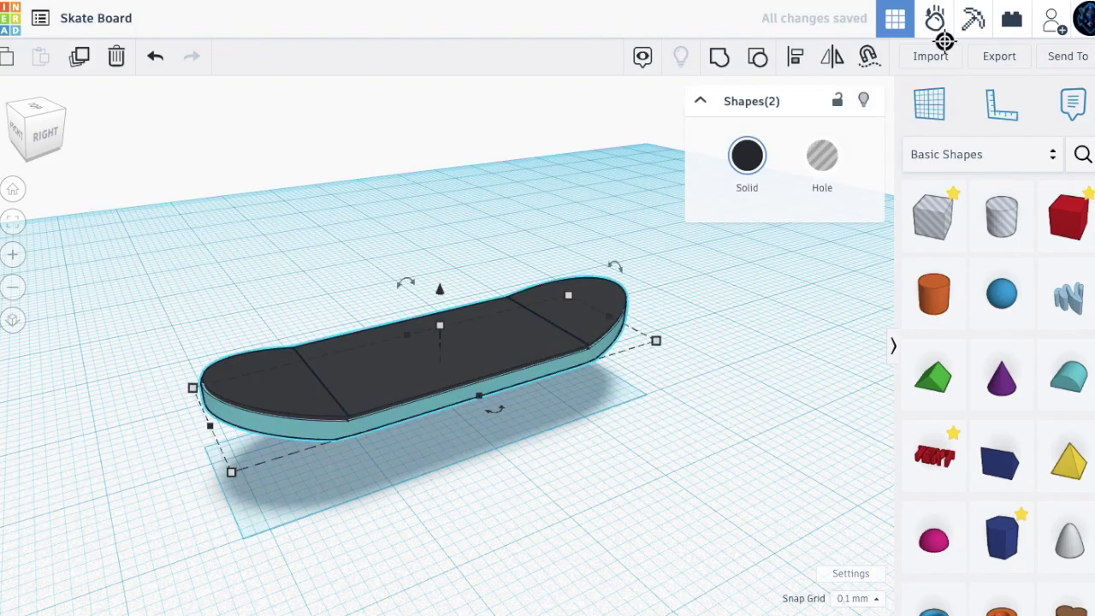
pyautogui.click(791, 56)
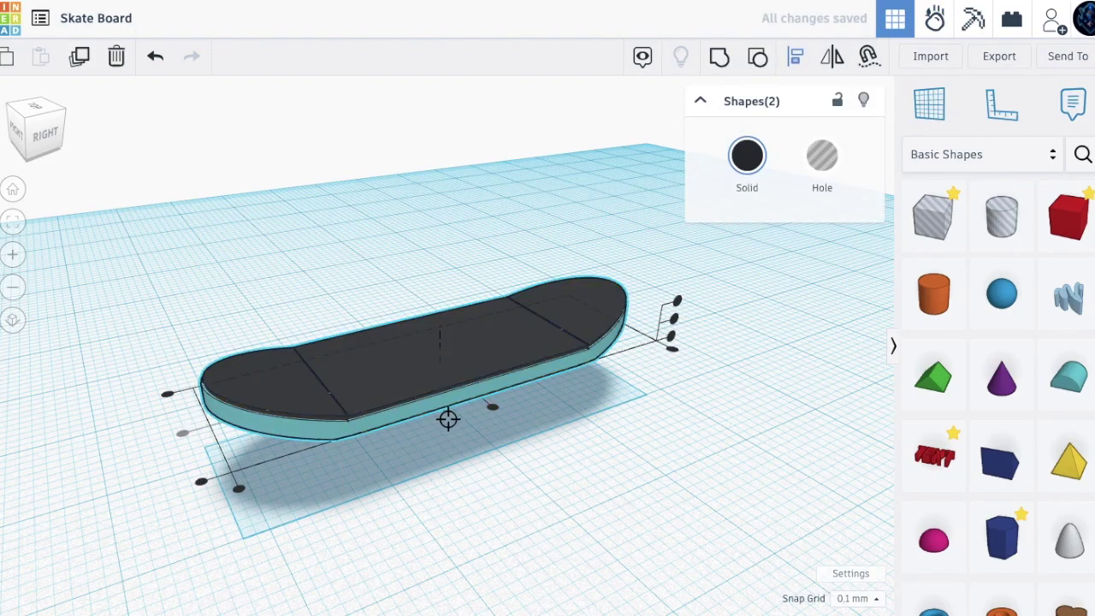
pyautogui.click(562, 465)
# Colour the lower deck layer light brown and move the whole board towards the back of the workplane
pyautogui.moveTo(562, 465); pyautogui.dragTo(416, 370, button='right')
pyautogui.click(417, 369)
pyautogui.click(744, 154)
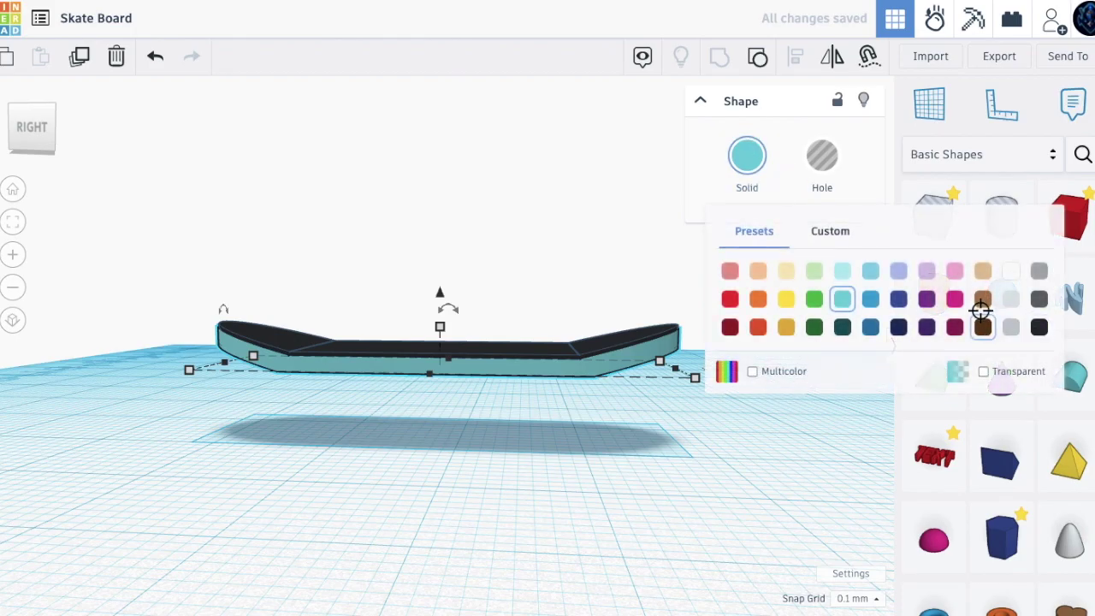
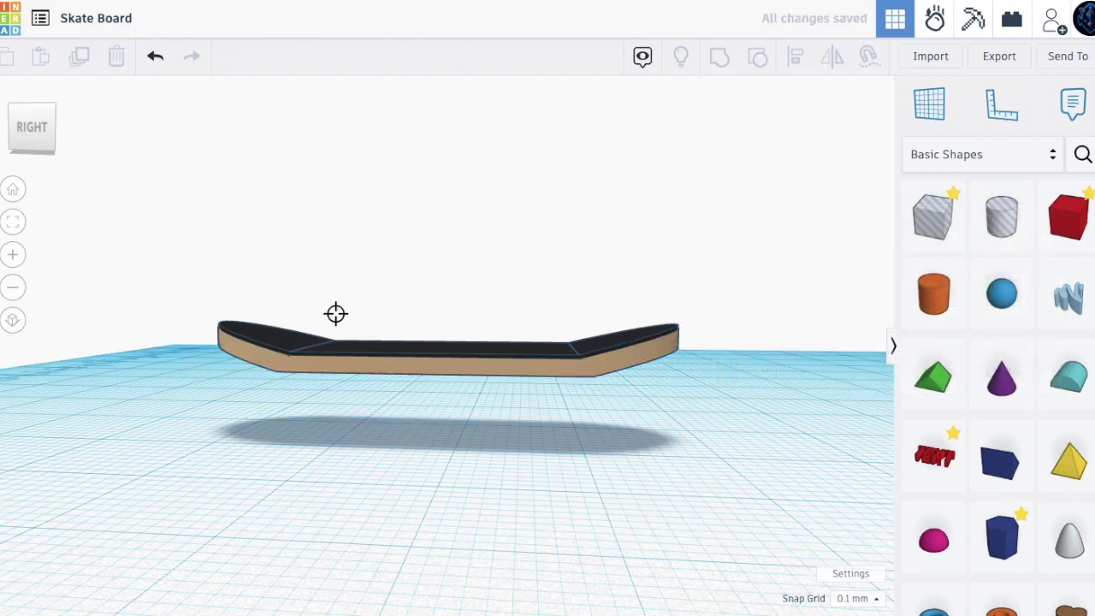
pyautogui.moveTo(367, 424); pyautogui.dragTo(271, 505, button='right')
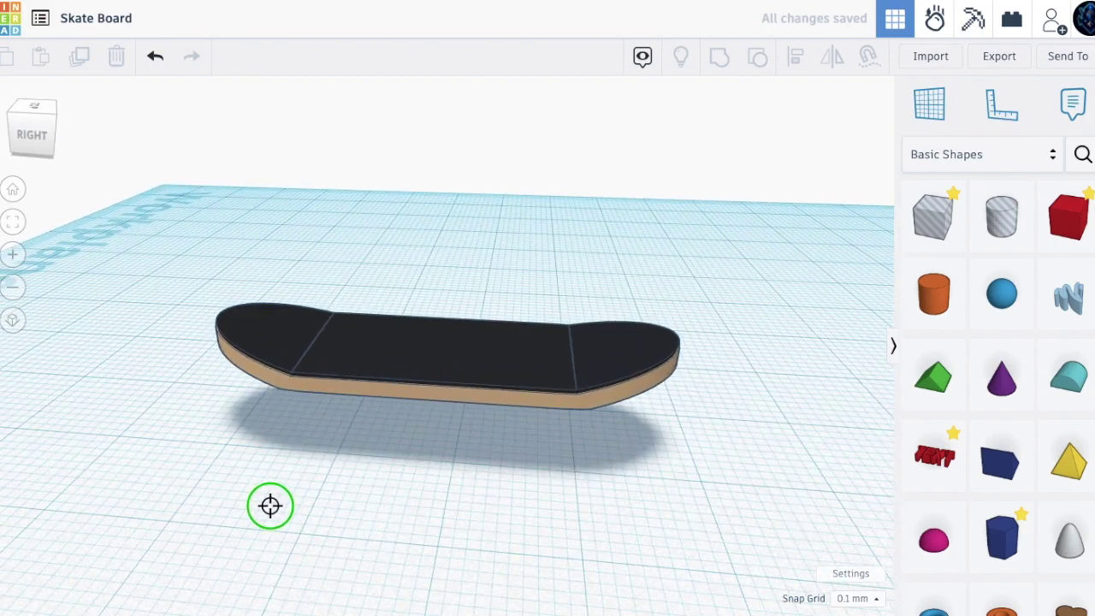
pyautogui.moveTo(535, 367); pyautogui.dragTo(360, 222)
pyautogui.click(357, 542)
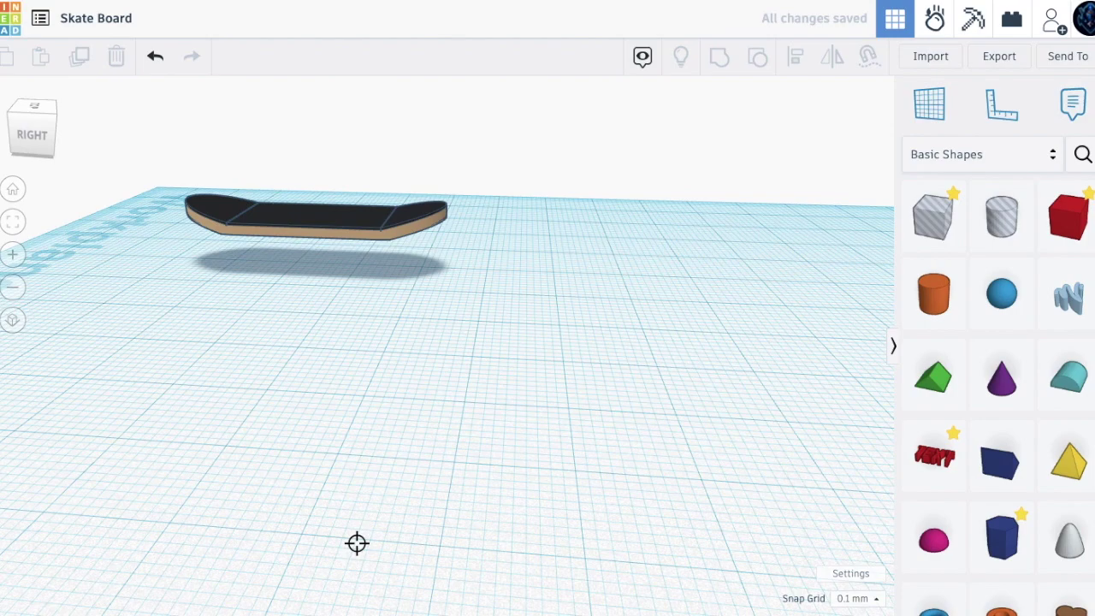
# Add a cylinder in front of the skateboard with 64 sides, a bevel of 1.566 and the maximum number of segments
pyautogui.moveTo(911, 329); pyautogui.dragTo(480, 406)
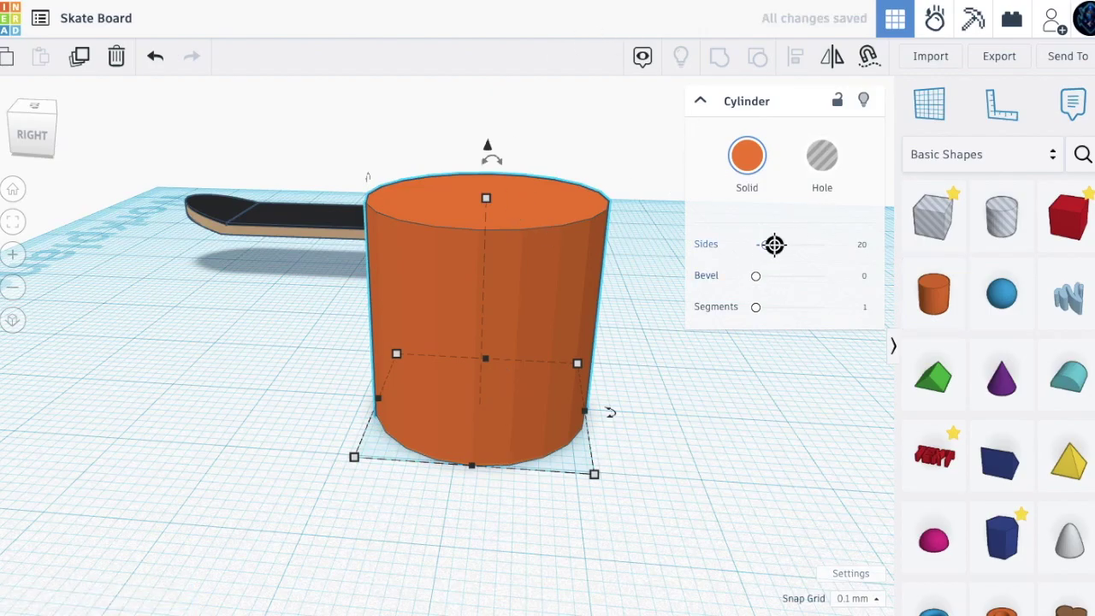
pyautogui.moveTo(768, 245); pyautogui.dragTo(1009, 247)
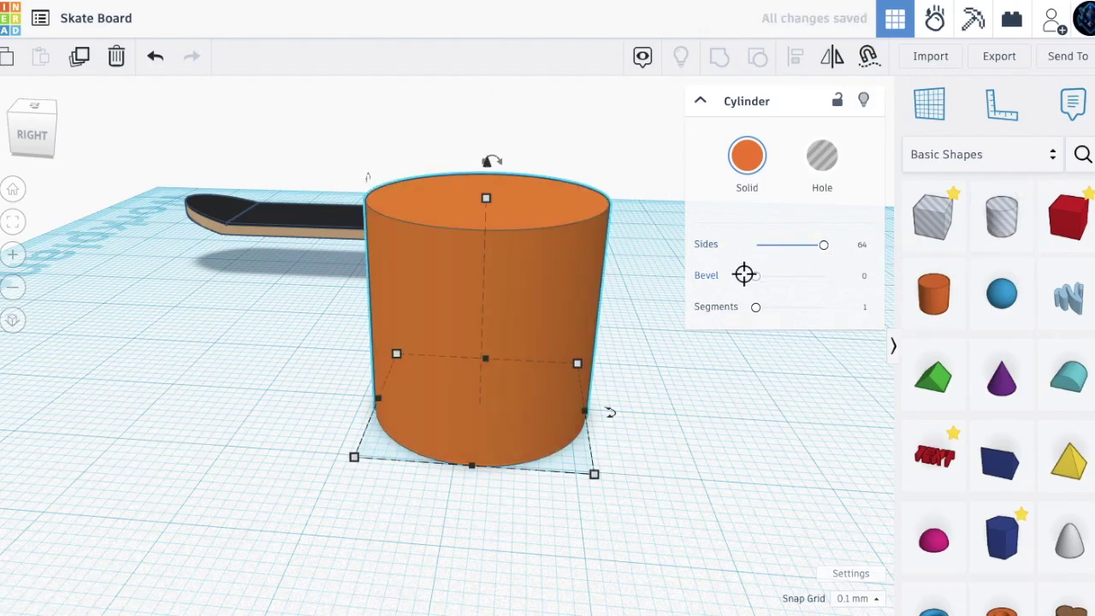
pyautogui.moveTo(758, 279); pyautogui.dragTo(800, 280)
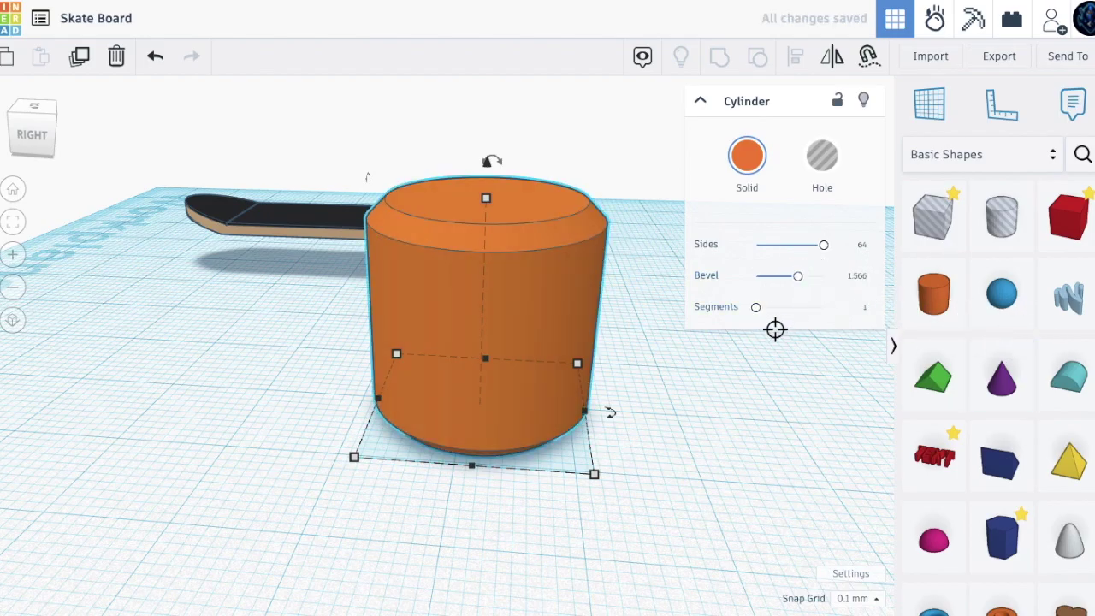
pyautogui.moveTo(758, 309); pyautogui.dragTo(823, 309)
pyautogui.click(670, 418)
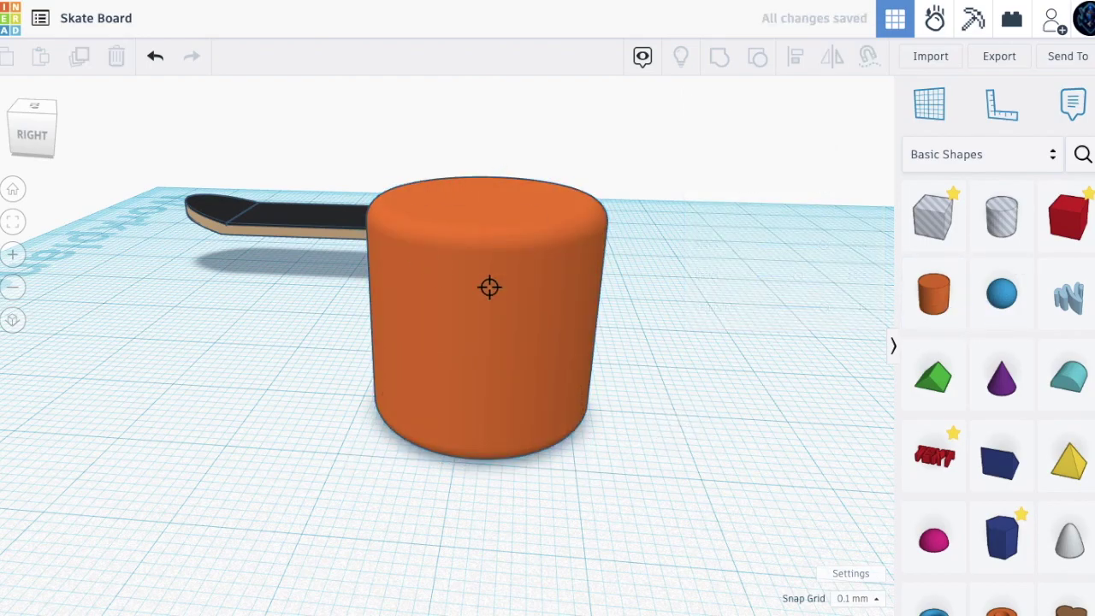
# Place a wide box hole around the cylinder's base and flatten it to about 3.8 mm high
pyautogui.moveTo(950, 224); pyautogui.dragTo(323, 425)
pyautogui.moveTo(309, 244); pyautogui.dragTo(308, 324)
pyautogui.moveTo(193, 371); pyautogui.dragTo(371, 357)
pyautogui.moveTo(470, 332)
pyautogui.mouseDown()
pyautogui.moveTo(470, 367)
pyautogui.moveTo(468, 317)
pyautogui.moveTo(479, 369)
pyautogui.moveTo(482, 317)
pyautogui.moveTo(465, 325)
pyautogui.moveTo(464, 343)
pyautogui.mouseUp()
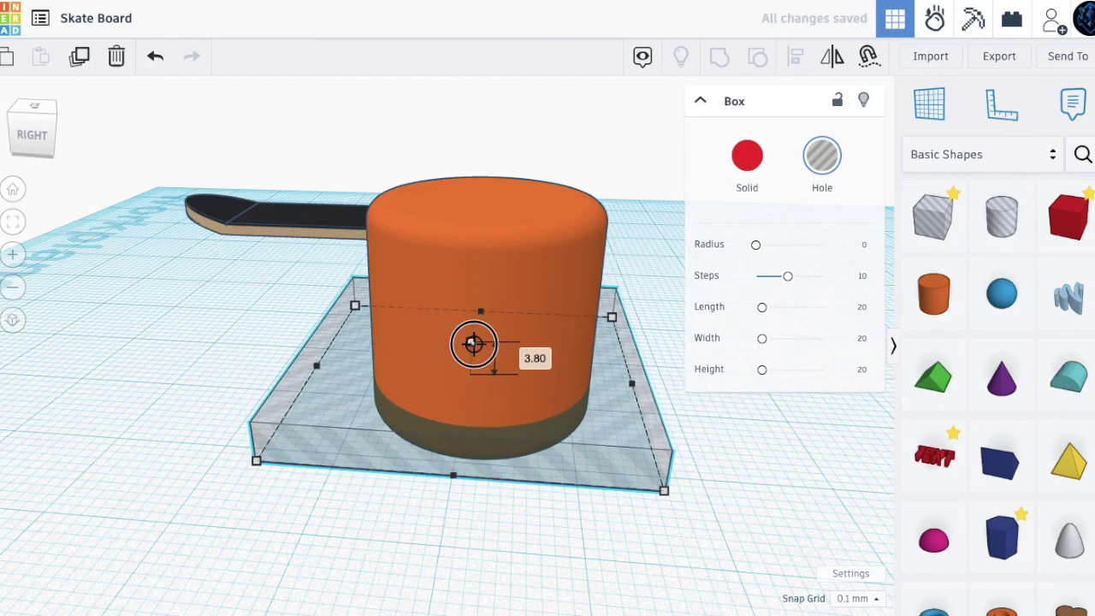
# Group the cylinder with the box hole to cut off its rounded base, and lower the result 3.9 mm onto the workplane
pyautogui.click(555, 540)
pyautogui.click(515, 446)
pyautogui.keyDown('shift'); pyautogui.click(530, 345); pyautogui.keyUp('shift')
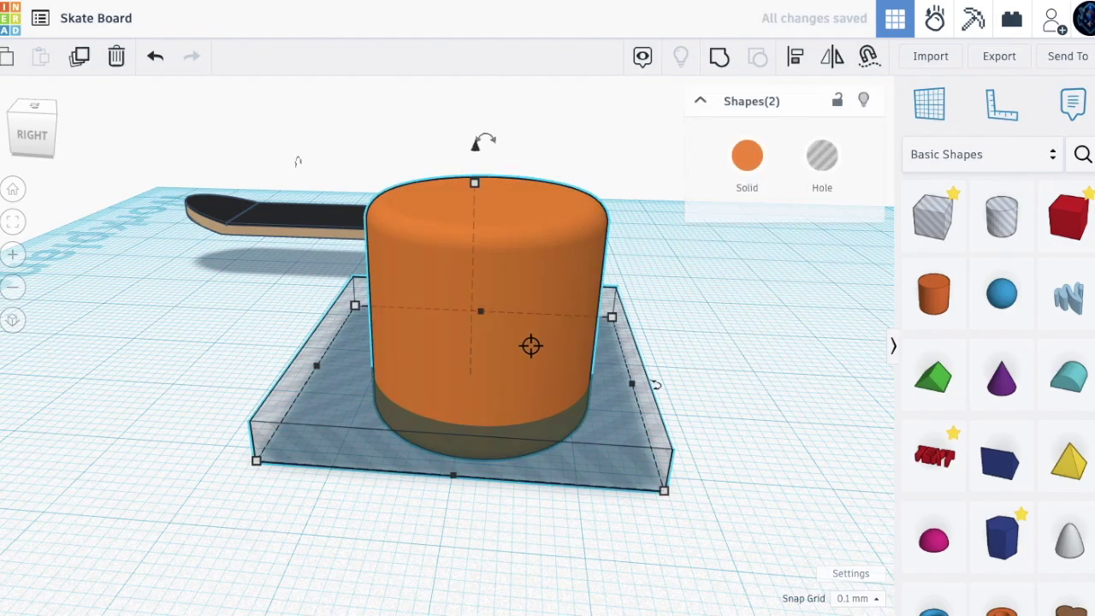
pyautogui.click(738, 57)
pyautogui.click(677, 440)
pyautogui.click(549, 324)
pyautogui.moveTo(489, 164); pyautogui.dragTo(486, 200)
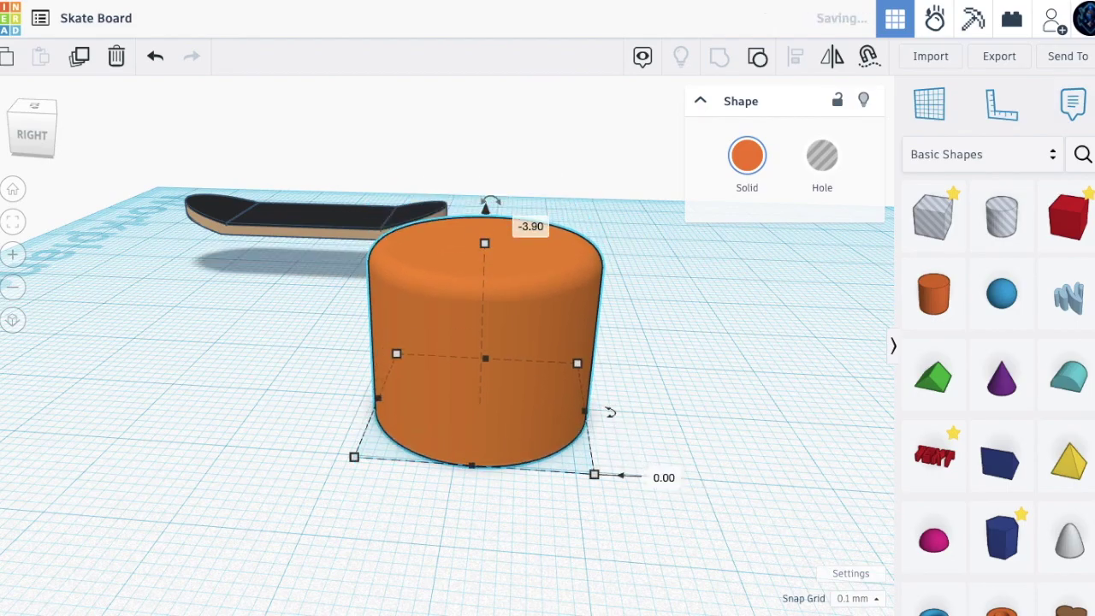
pyautogui.click(839, 476)
# Add a torus around the cylinder's base with a tube of 1, 16 sides and 24 steps
pyautogui.scroll(-1, 999, 485)
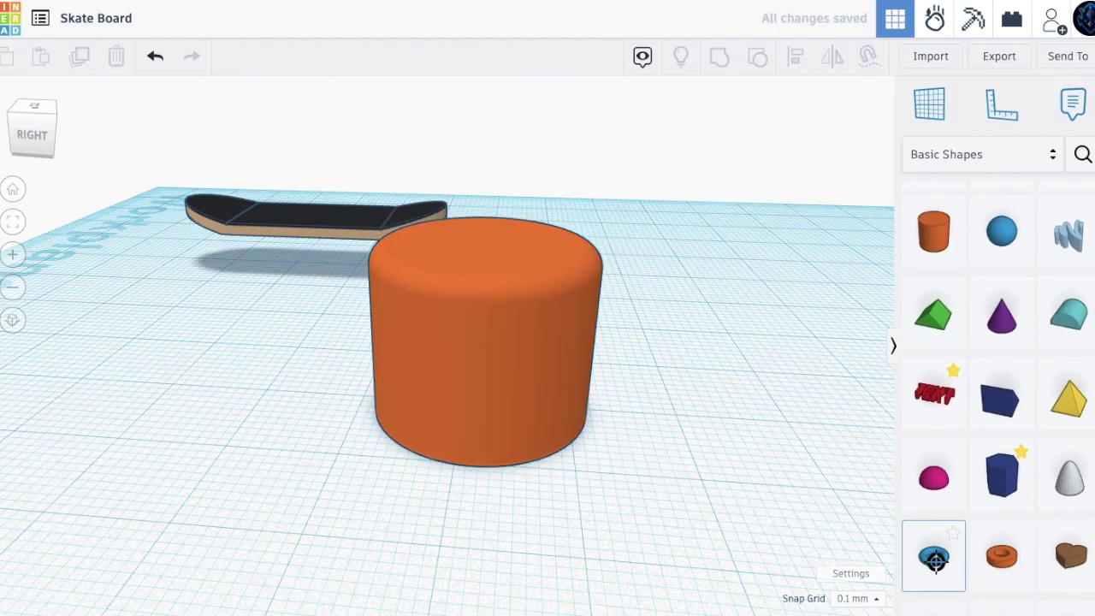
pyautogui.moveTo(935, 560); pyautogui.dragTo(284, 475)
pyautogui.moveTo(275, 427); pyautogui.dragTo(484, 414)
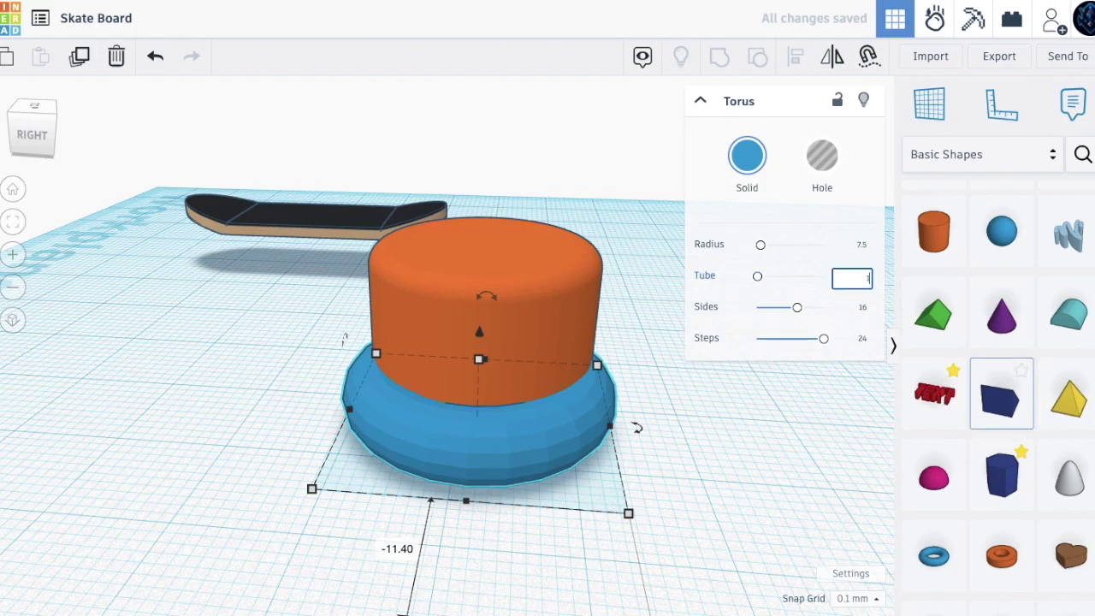
pyautogui.click(684, 501)
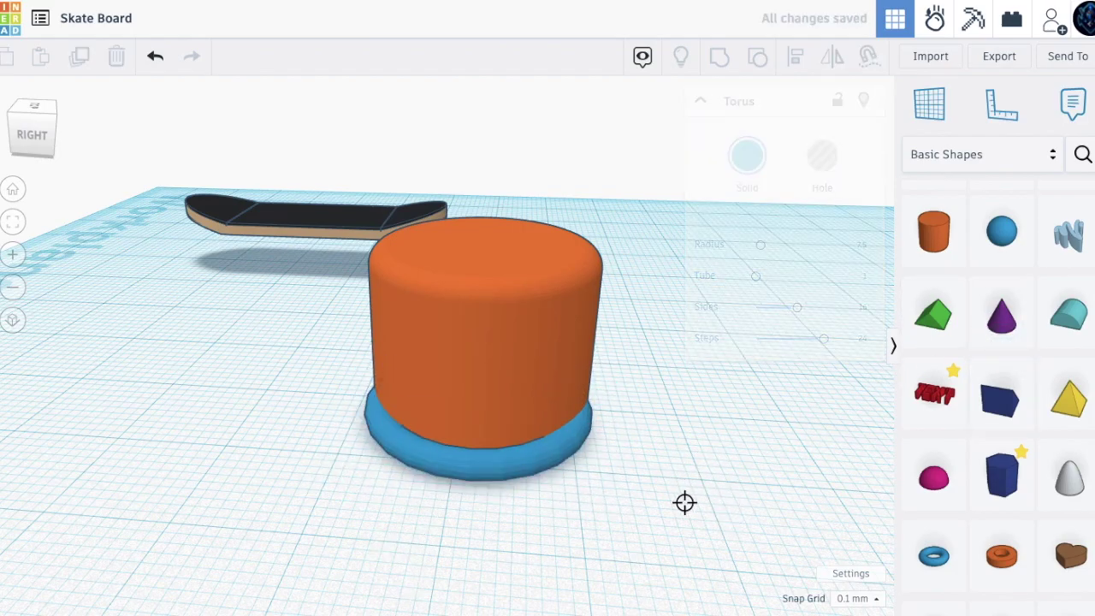
# Duplicate the torus 3.3 mm upward and repeat the duplication to stack four rings around the cylinder
pyautogui.click(479, 457)
pyautogui.moveTo(479, 395); pyautogui.dragTo(473, 318)
pyautogui.click(75, 55)
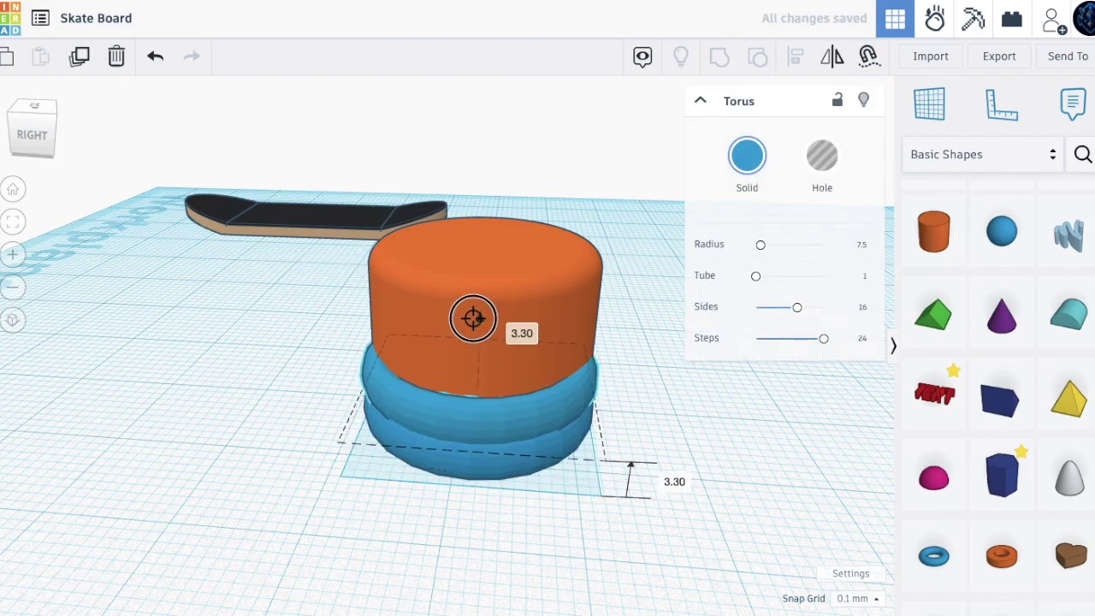
pyautogui.click(83, 63)
pyautogui.click(84, 62)
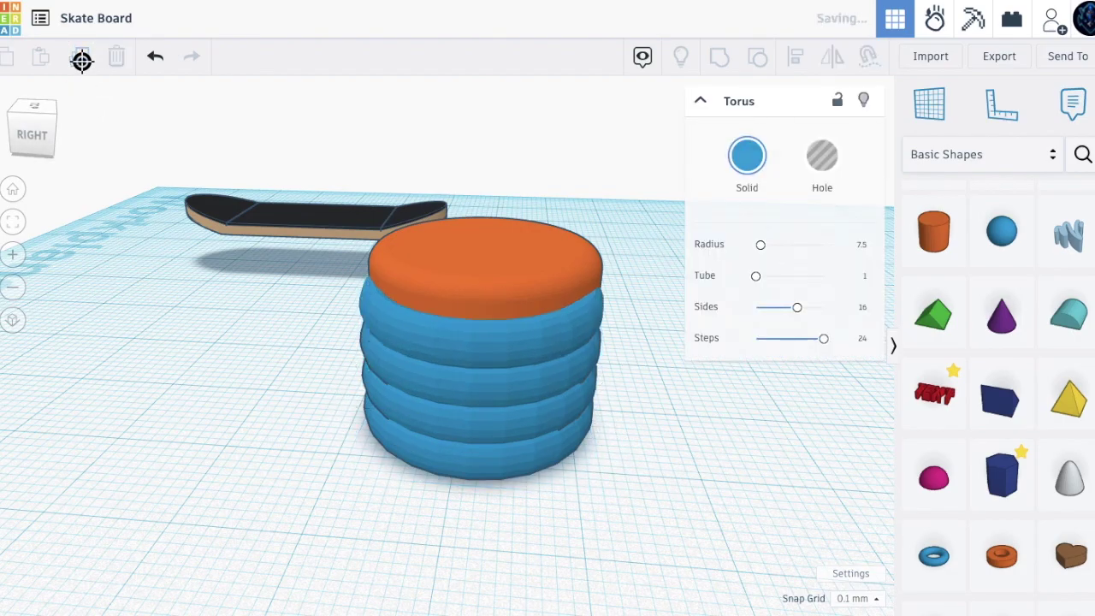
pyautogui.click(457, 490)
# Select the cylinder with its four rings and align them on a common centre
pyautogui.moveTo(456, 490); pyautogui.dragTo(491, 554, button='right')
pyautogui.moveTo(326, 167); pyautogui.dragTo(326, 168)
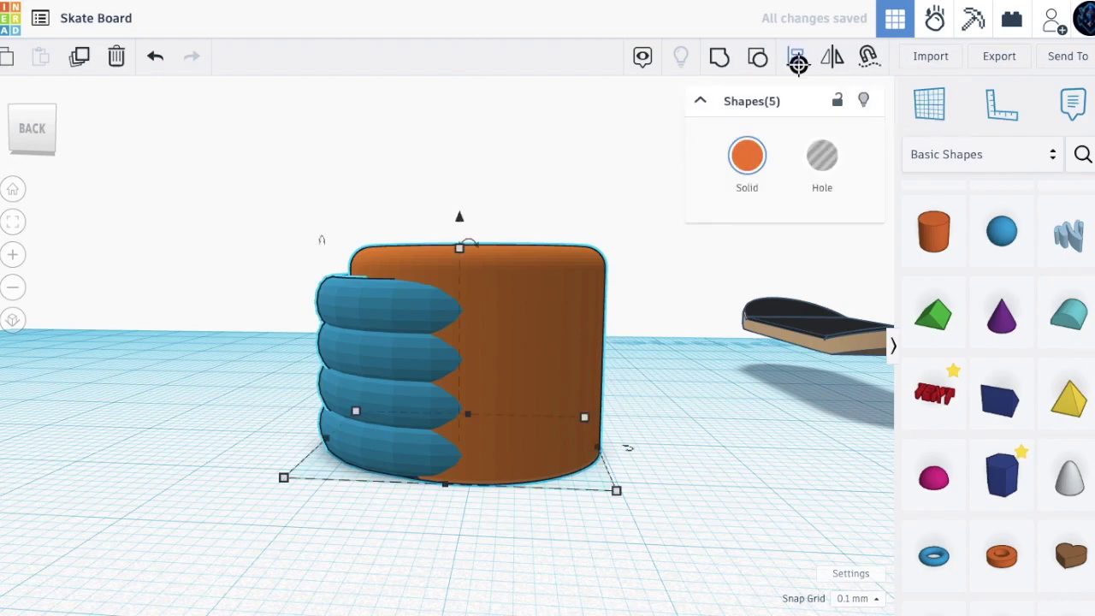
pyautogui.click(445, 492)
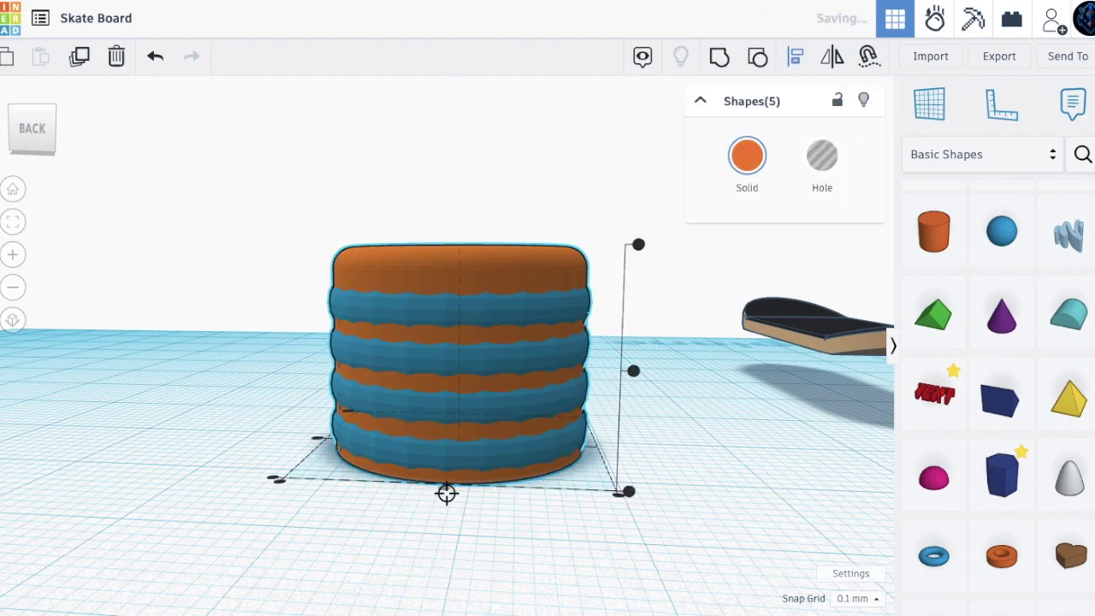
pyautogui.click(331, 435)
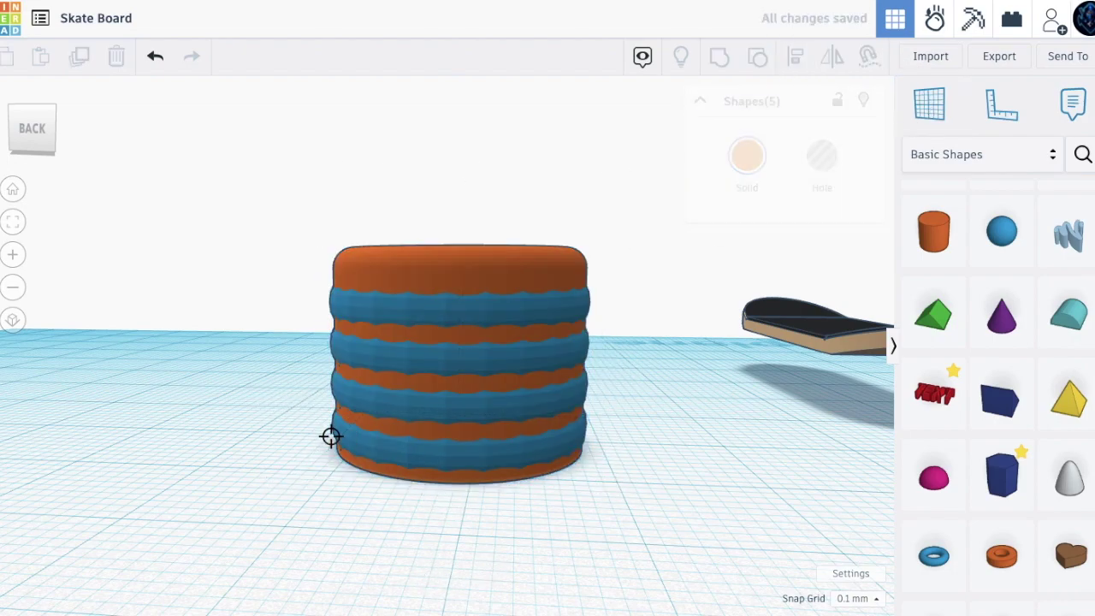
pyautogui.click(530, 349)
pyautogui.keyDown('shift'); pyautogui.click(530, 413); pyautogui.keyUp('shift')
pyautogui.keyDown('shift'); pyautogui.click(530, 457); pyautogui.keyUp('shift')
pyautogui.click(536, 509)
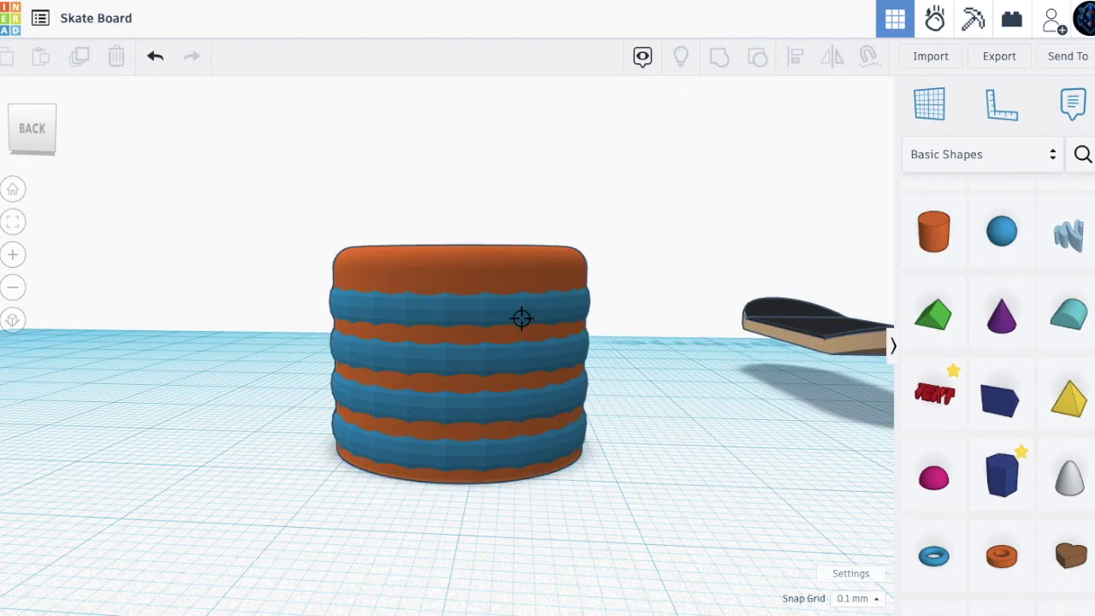
# Select the four blue rings and scale them proportionally to about 13.8 mm high
pyautogui.click(527, 349)
pyautogui.keyDown('shift'); pyautogui.click(538, 396); pyautogui.keyUp('shift')
pyautogui.keyDown('shift'); pyautogui.click(542, 445); pyautogui.keyUp('shift')
pyautogui.keyDown('shift'); pyautogui.click(494, 372); pyautogui.keyUp('shift')
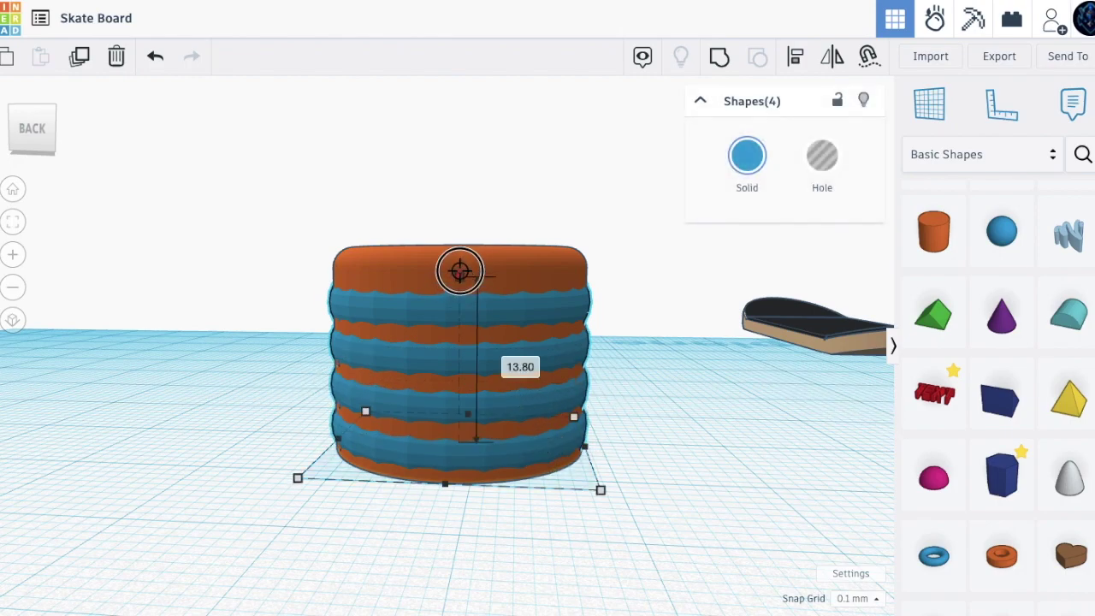
pyautogui.keyDown('shift'); pyautogui.moveTo(460, 271); pyautogui.dragTo(459, 268); pyautogui.keyUp('shift')
pyautogui.click(424, 585)
pyautogui.moveTo(396, 525); pyautogui.dragTo(654, 549, button='right')
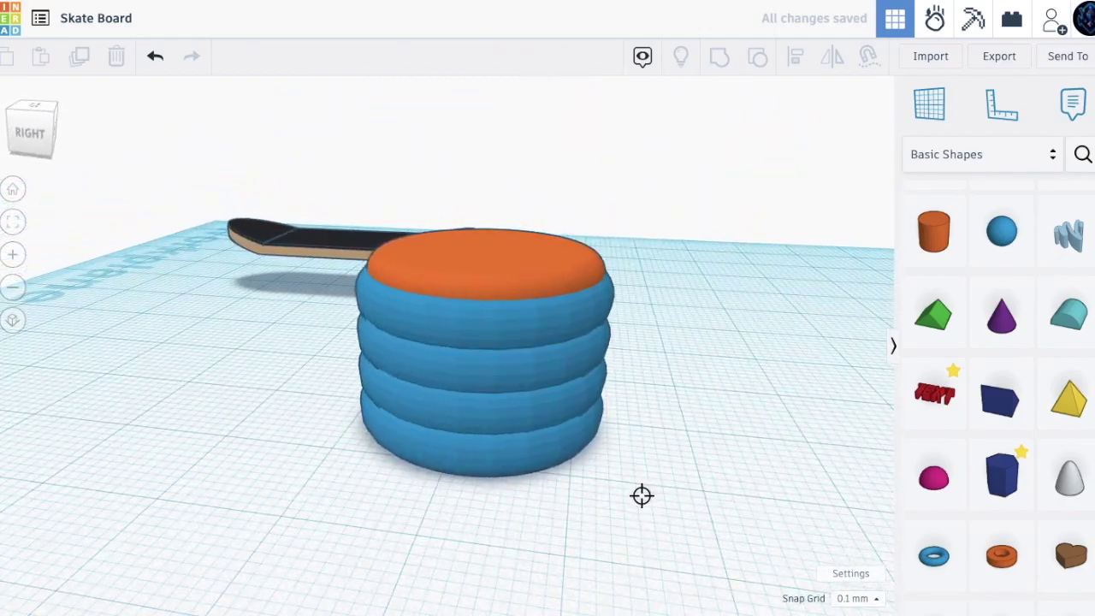
# Reduce the height of the ringed cylinder slightly
pyautogui.moveTo(642, 494); pyautogui.dragTo(483, 313)
pyautogui.moveTo(480, 272); pyautogui.dragTo(481, 300)
pyautogui.moveTo(570, 359); pyautogui.dragTo(875, 457, button='right')
# Add a green roof shape beside the ringed cylinder
pyautogui.click(946, 318)
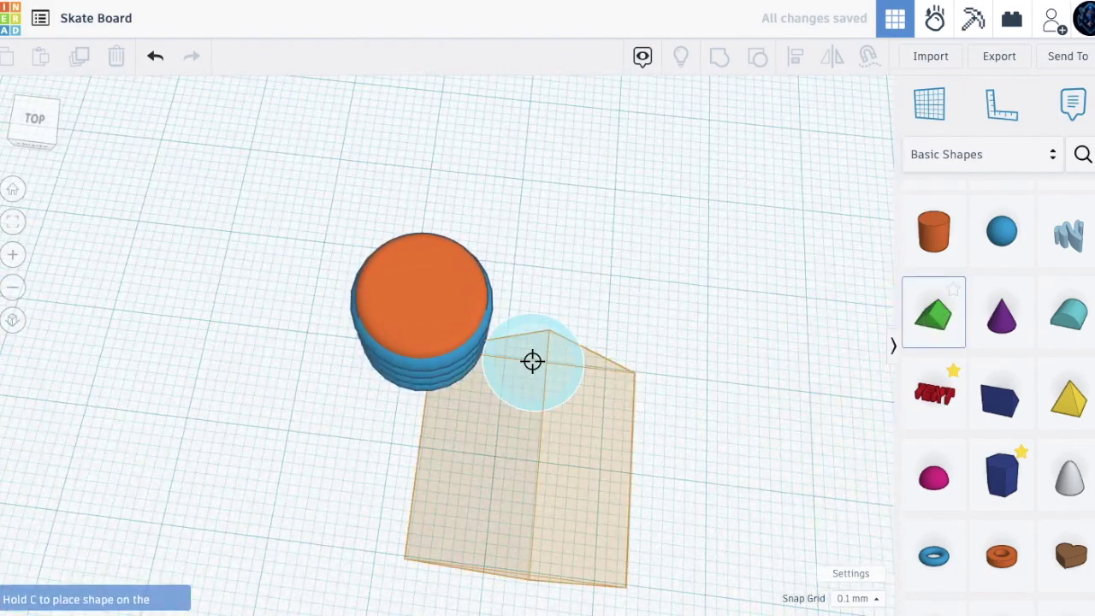
pyautogui.click(528, 361)
pyautogui.scroll(-3, 574, 366)
pyautogui.moveTo(574, 366); pyautogui.dragTo(619, 359, button='right')
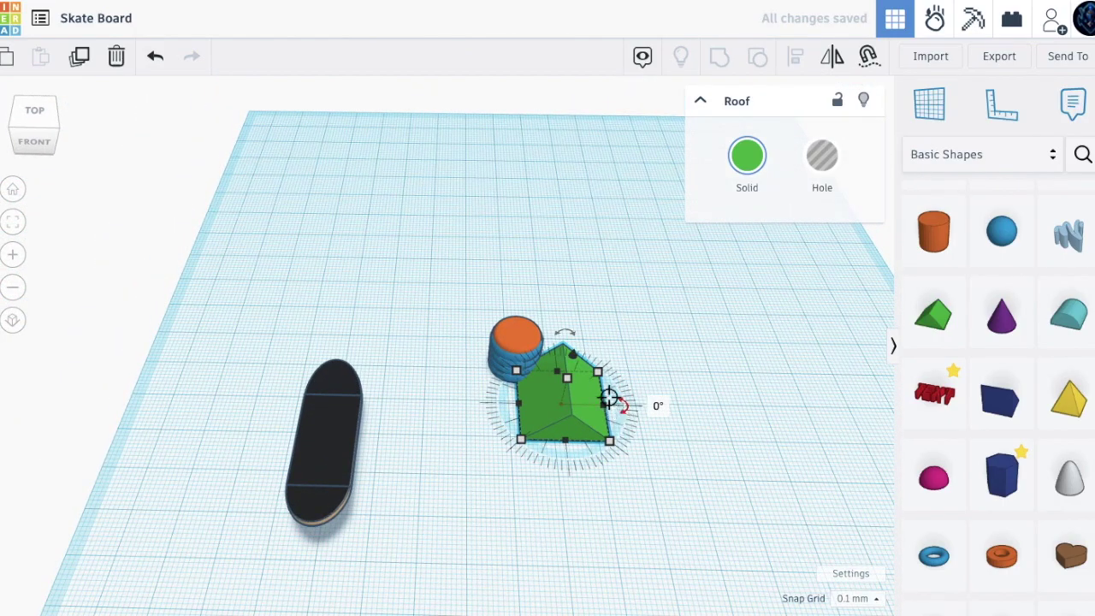
pyautogui.moveTo(628, 398); pyautogui.dragTo(576, 291, button='right')
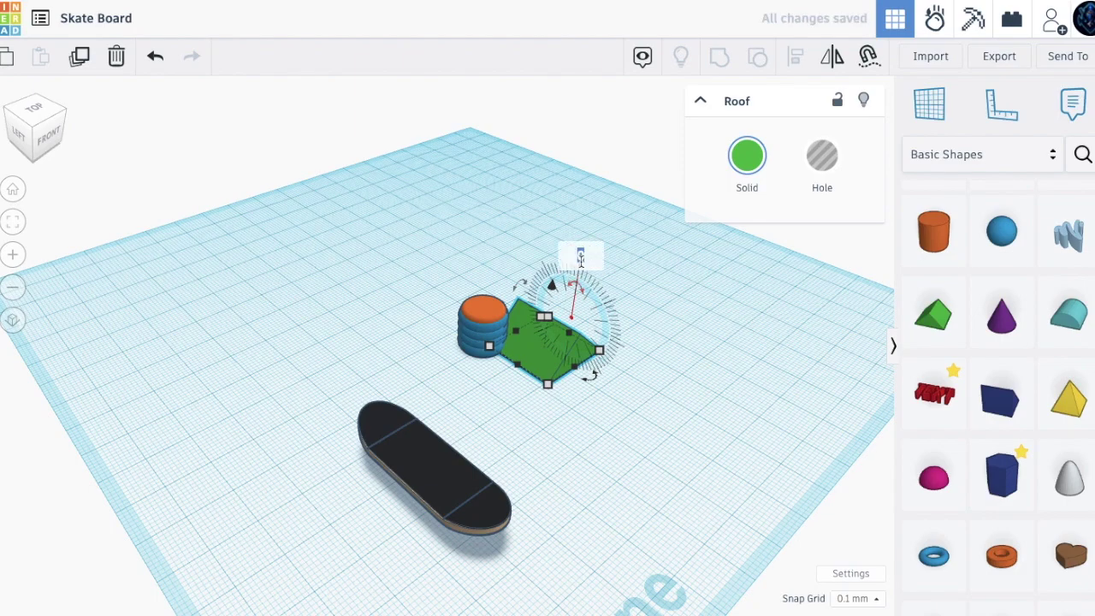
# Stand the roof upright on its triangular end and turn it so its ridge edge faces the ringed cylinder
pyautogui.moveTo(589, 261); pyautogui.dragTo(640, 345)
pyautogui.click(652, 424)
pyautogui.click(557, 323)
pyautogui.moveTo(573, 368); pyautogui.dragTo(493, 364)
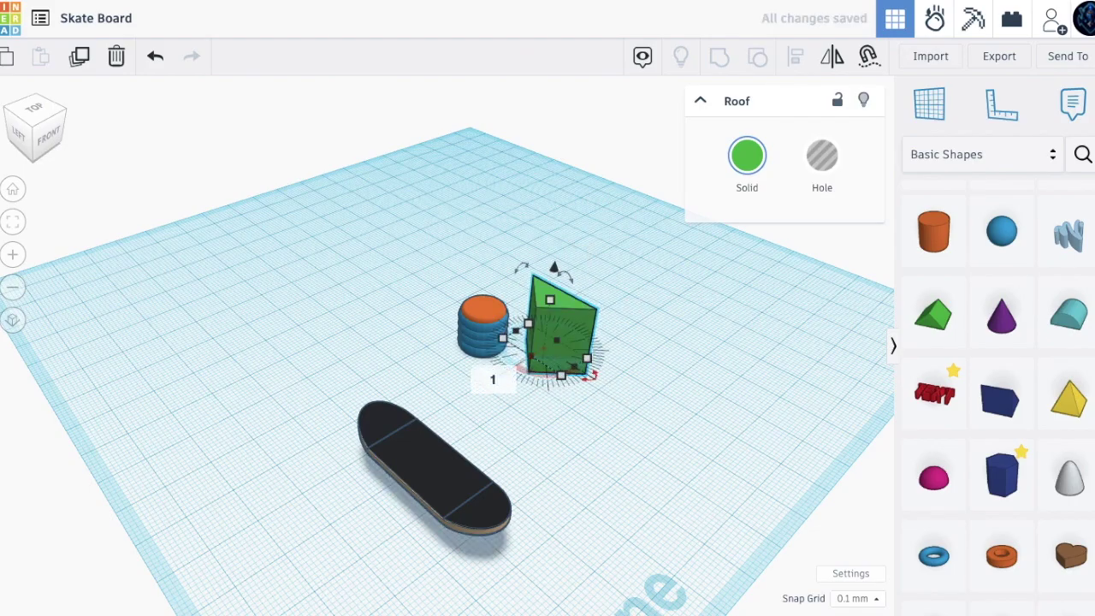
pyautogui.press('Return')
pyautogui.click(584, 484)
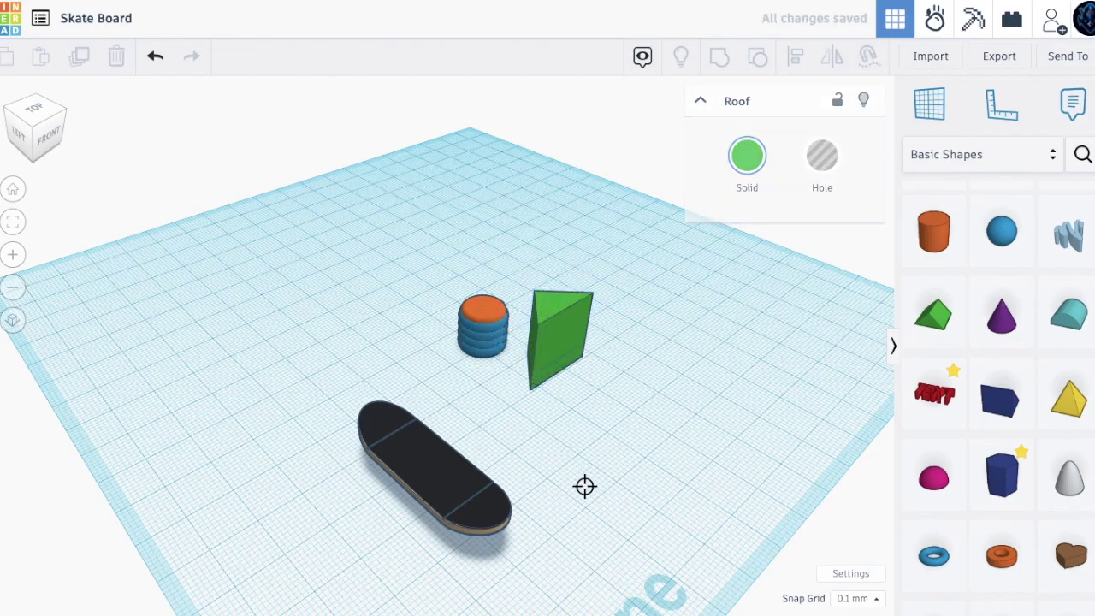
# Move the roof in front of the ringed cylinder so its ridge edge meets the cylinder
pyautogui.moveTo(556, 349); pyautogui.dragTo(514, 369)
pyautogui.moveTo(608, 391); pyautogui.dragTo(479, 508, button='right')
pyautogui.scroll(3, 507, 385)
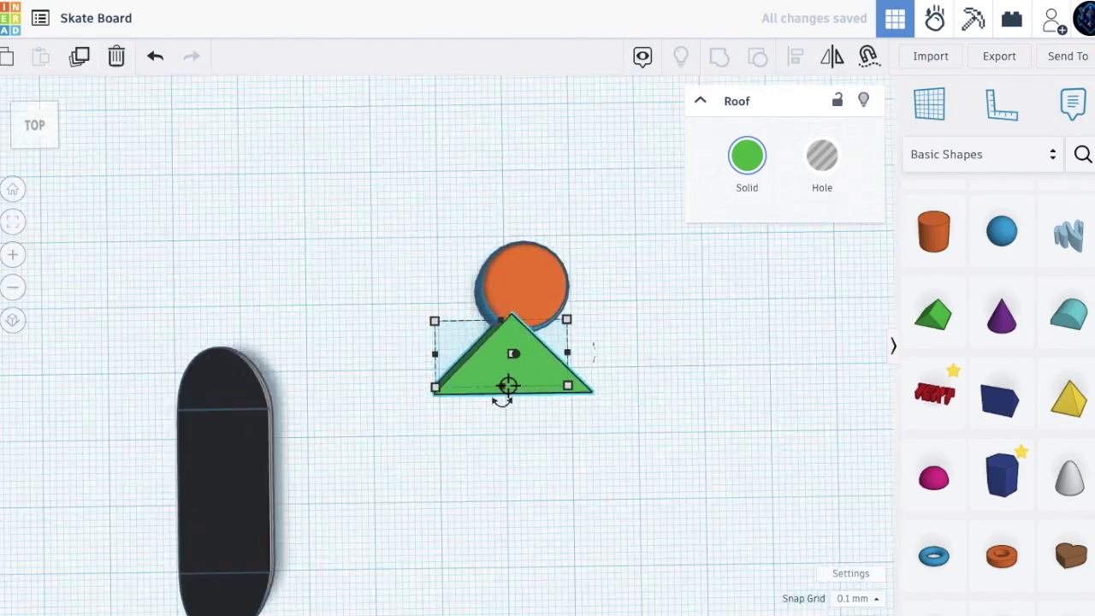
pyautogui.scroll(2, 508, 385)
pyautogui.moveTo(561, 306); pyautogui.dragTo(463, 312, button='right')
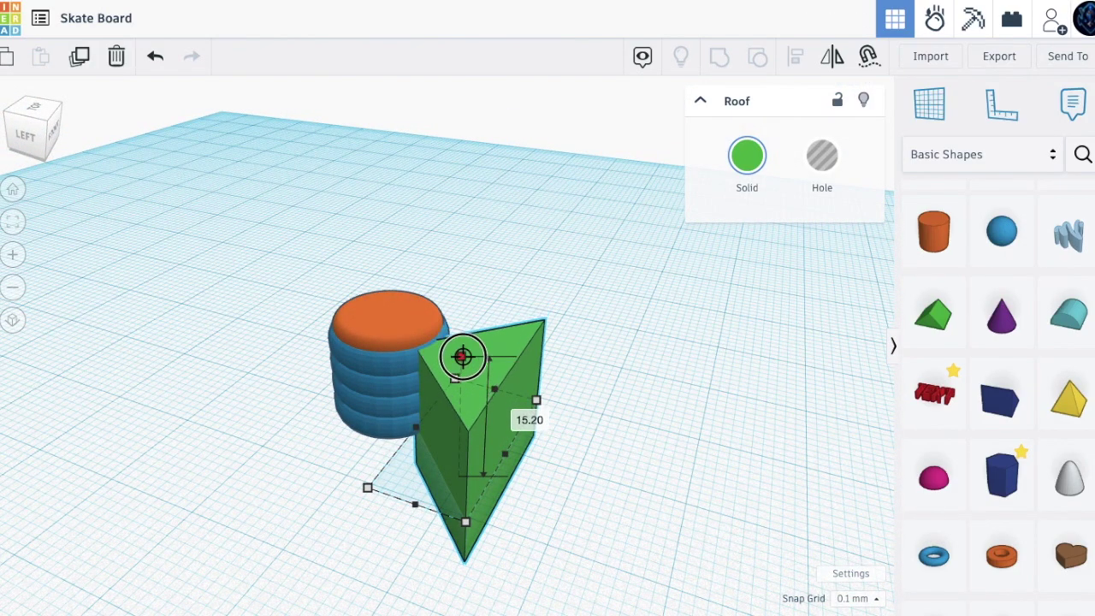
# Reshape the roof to be lower and wider, and recentre it against the ringed cylinder
pyautogui.moveTo(448, 392)
pyautogui.mouseDown()
pyautogui.moveTo(440, 399)
pyautogui.moveTo(448, 391)
pyautogui.mouseUp()
pyautogui.moveTo(638, 420); pyautogui.dragTo(435, 527, button='right')
pyautogui.moveTo(606, 344); pyautogui.dragTo(792, 347)
pyautogui.moveTo(672, 379); pyautogui.dragTo(524, 407)
pyautogui.moveTo(532, 370); pyautogui.dragTo(525, 350)
pyautogui.click(608, 472)
pyautogui.moveTo(608, 472); pyautogui.dragTo(625, 339, button='right')
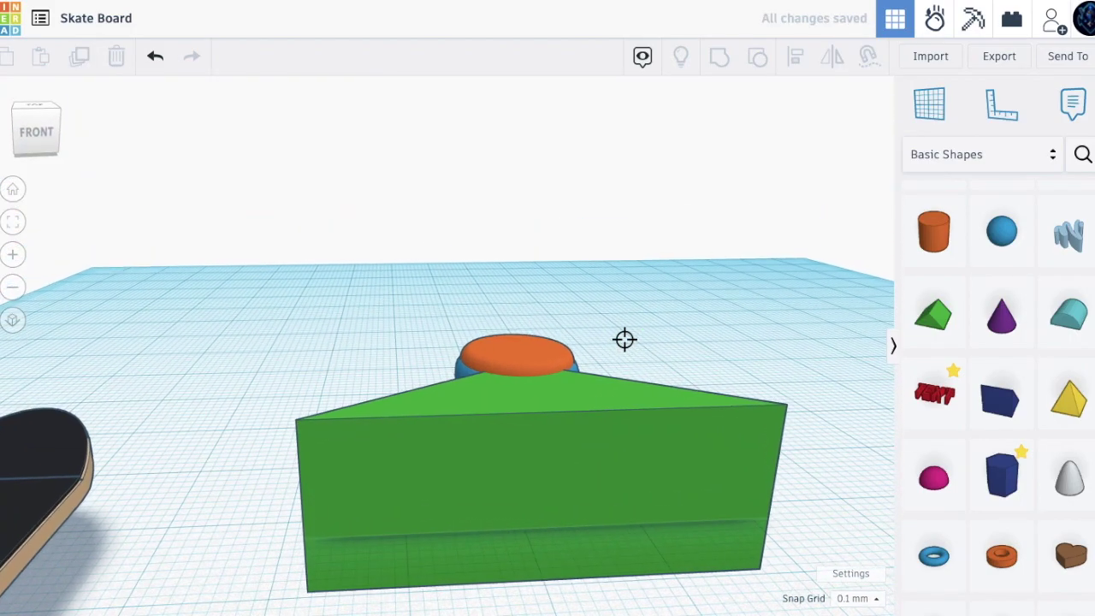
# Raise the roof to an elevation of 0 mm on the workplane and reduce its height to roughly match the cylinder
pyautogui.click(616, 399)
pyautogui.moveTo(532, 344); pyautogui.dragTo(526, 291)
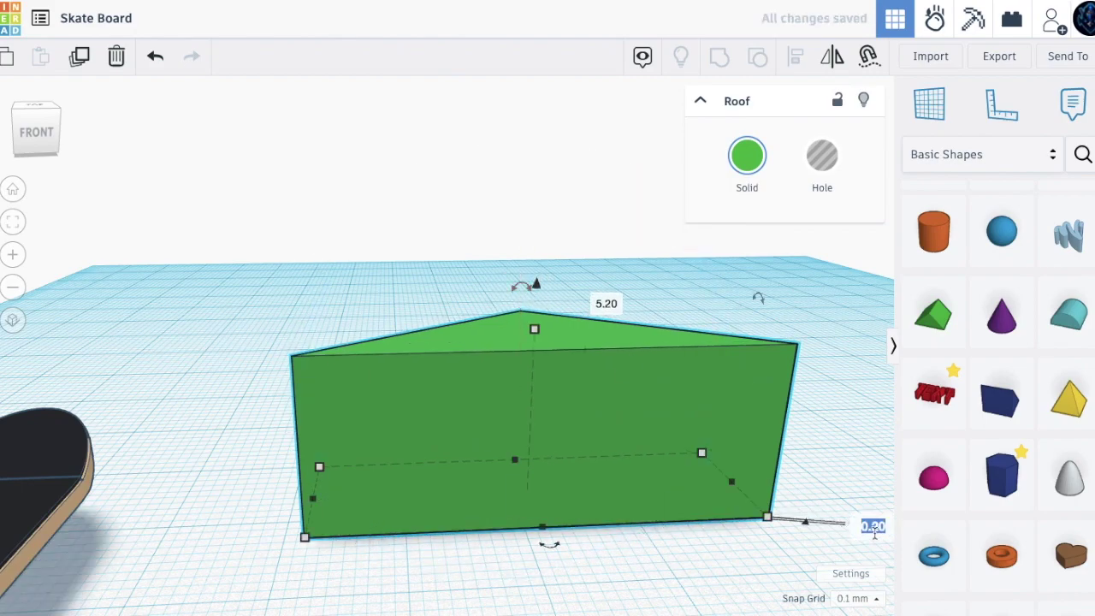
pyautogui.write('0')
pyautogui.press('Return')
pyautogui.moveTo(550, 334); pyautogui.dragTo(519, 384)
pyautogui.click(317, 315)
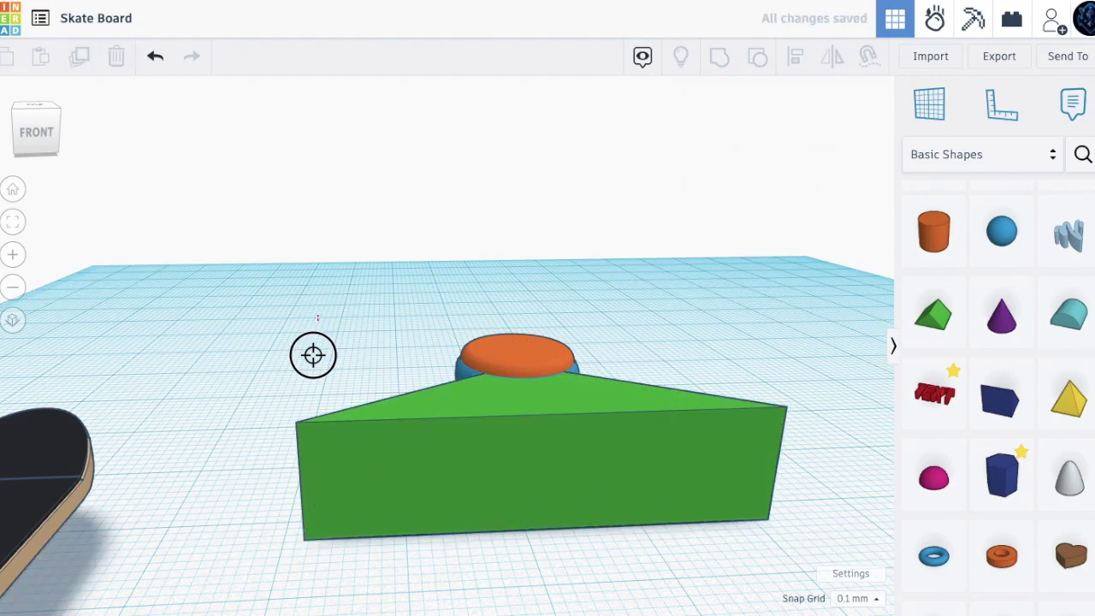
# Extend the roof's depth slightly by pulling its flat side away from the ringed cylinder
pyautogui.moveTo(312, 375); pyautogui.dragTo(301, 489, button='right')
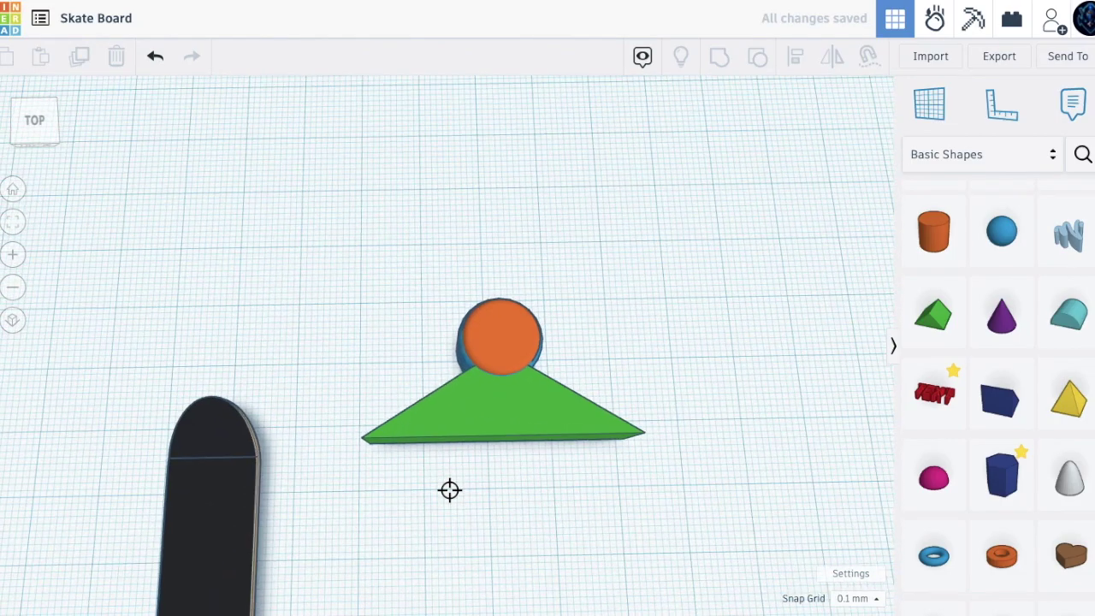
pyautogui.click(528, 421)
pyautogui.moveTo(501, 437); pyautogui.dragTo(497, 453)
pyautogui.click(549, 488)
# Add a 64-sided cylinder stretched to about 34.9 mm long and angle it over the roof's right slope
pyautogui.moveTo(947, 238); pyautogui.dragTo(602, 158)
pyautogui.moveTo(575, 266); pyautogui.dragTo(573, 360)
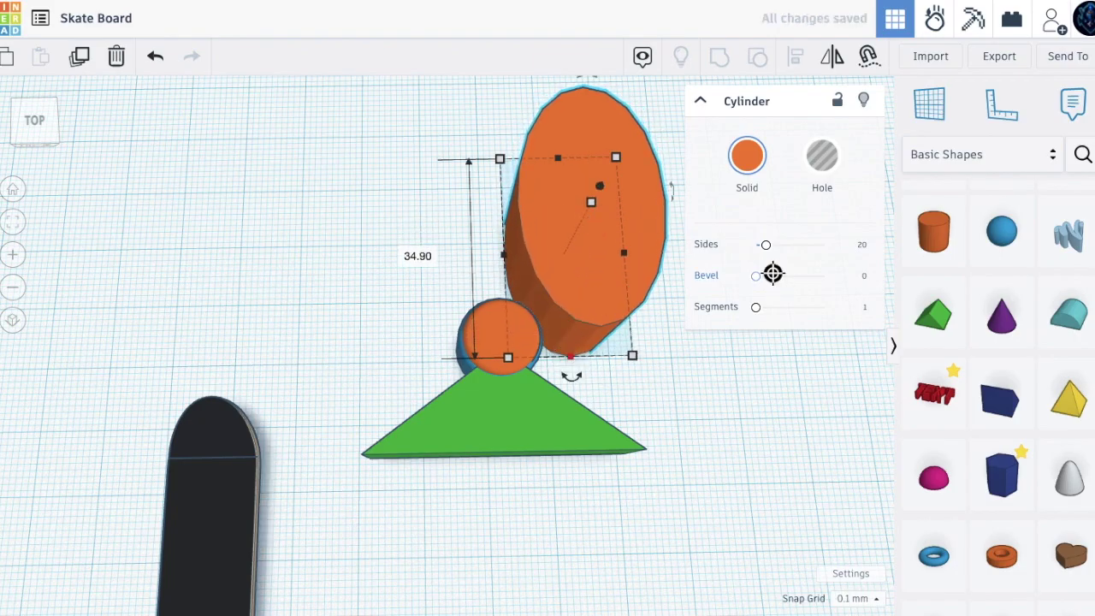
pyautogui.moveTo(765, 249); pyautogui.dragTo(1001, 237)
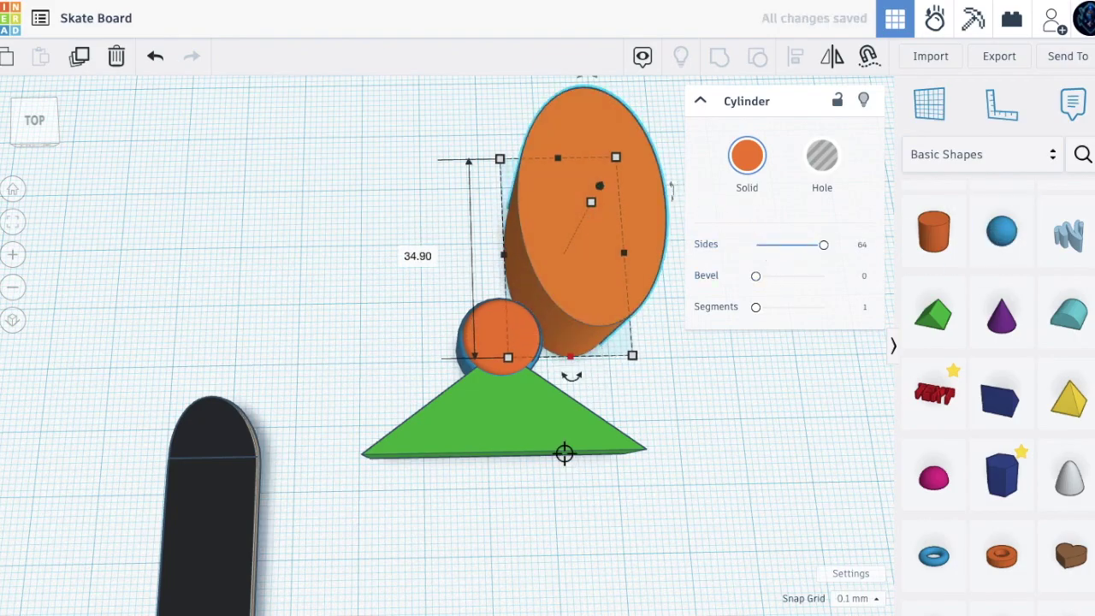
pyautogui.moveTo(571, 374); pyautogui.dragTo(650, 334)
pyautogui.moveTo(625, 270); pyautogui.dragTo(661, 418)
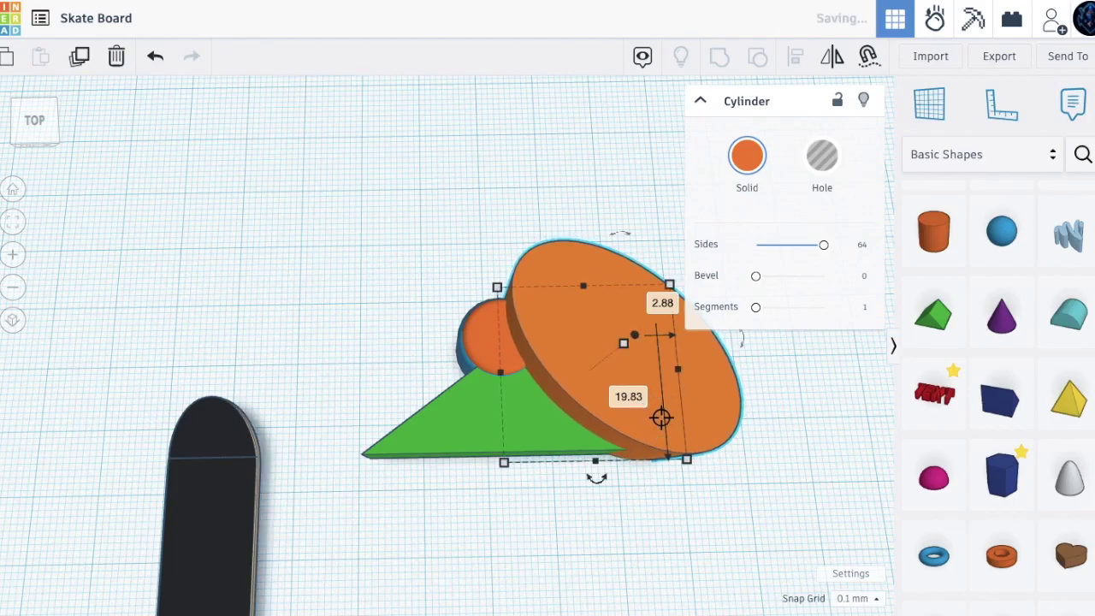
# Duplicate the angled cylinder and shift the copy across to the roof's left slope with the snap grid at 1.0 mm
pyautogui.click(72, 55)
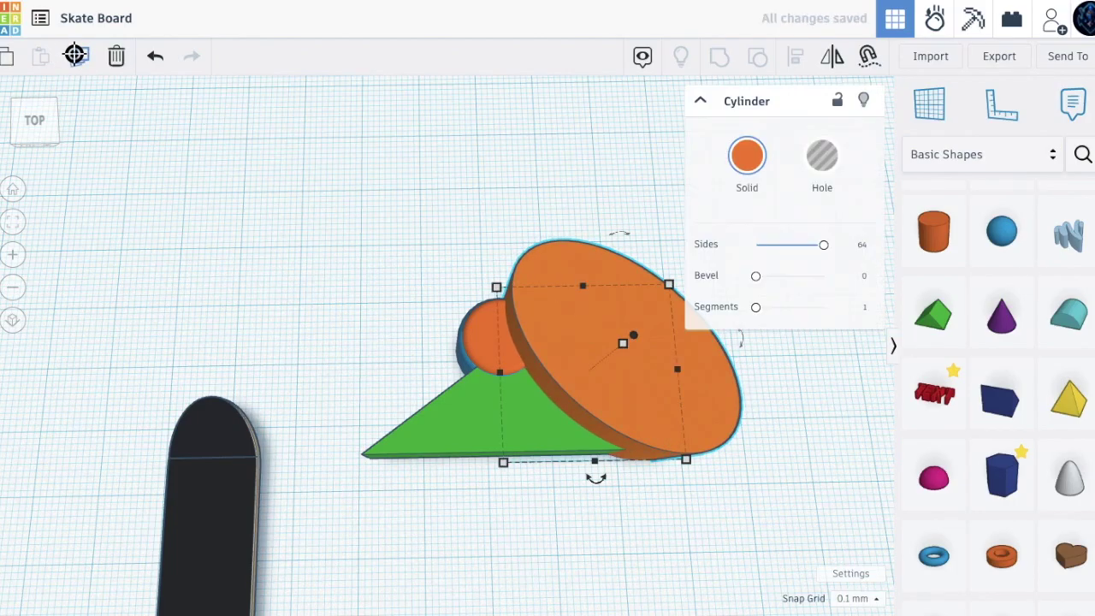
pyautogui.click(852, 598)
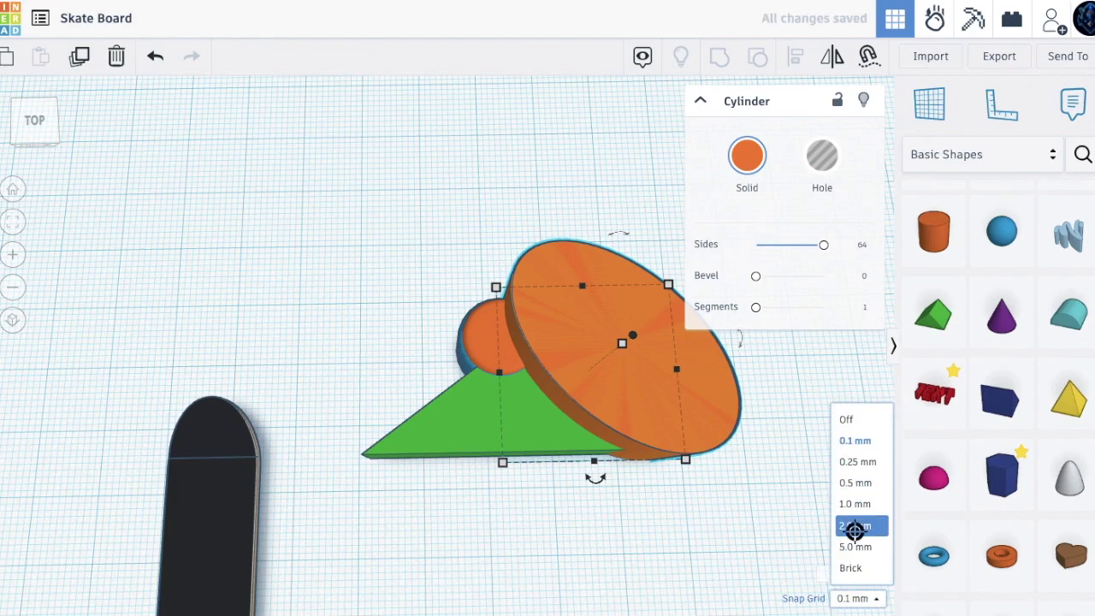
pyautogui.click(856, 506)
pyautogui.press('Left')
pyautogui.press('Left')
pyautogui.press('Left')
pyautogui.press('Left')
pyautogui.press('Left')
pyautogui.press('Left')
pyautogui.press('Left')
pyautogui.press('Left')
pyautogui.press('Left')
pyautogui.press('Left')
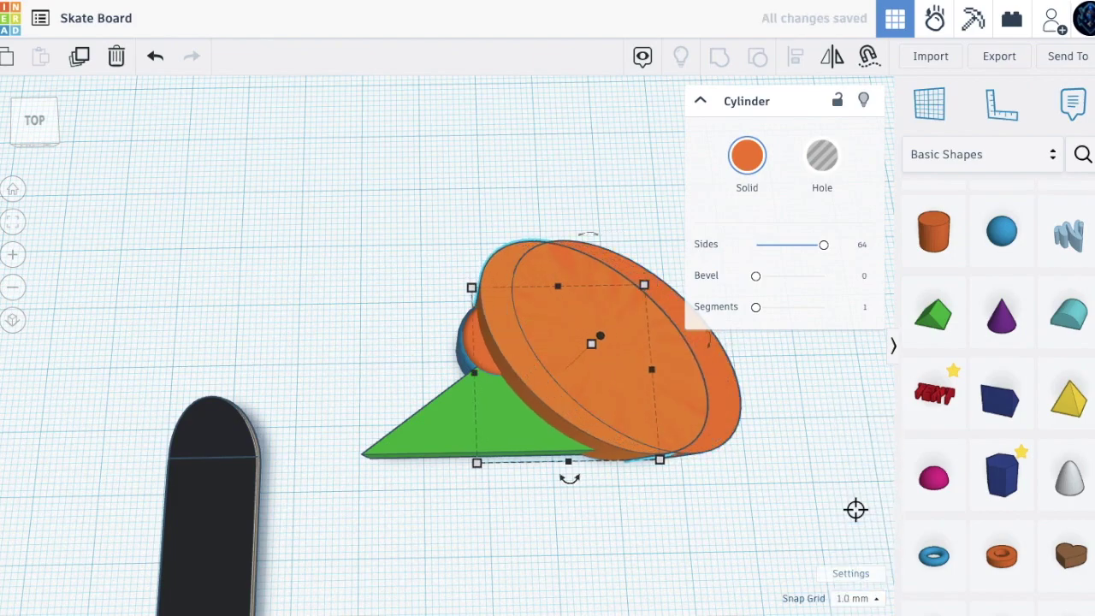
pyautogui.press('Left')
pyautogui.press('Left')
pyautogui.press('Left')
pyautogui.press('Left')
pyautogui.press('Left')
pyautogui.press('Left')
pyautogui.press('Left')
pyautogui.press('Left')
pyautogui.press('Left')
pyautogui.press('Left')
pyautogui.press('Left')
pyautogui.press('Left')
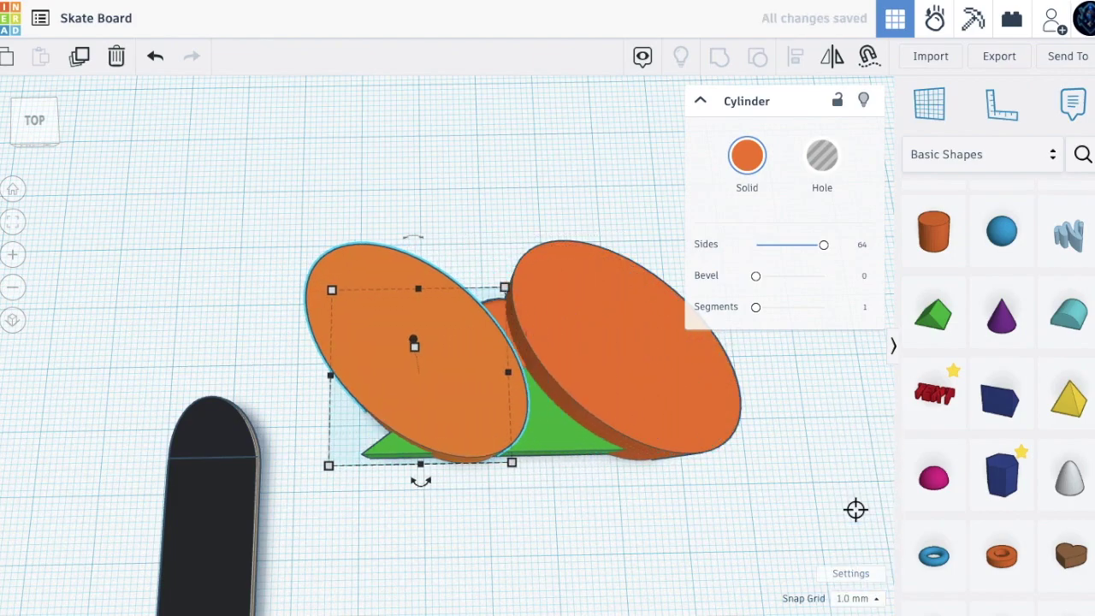
# Mirror the left cylinder copy horizontally and turn both angled cylinders into holes
pyautogui.click(420, 481)
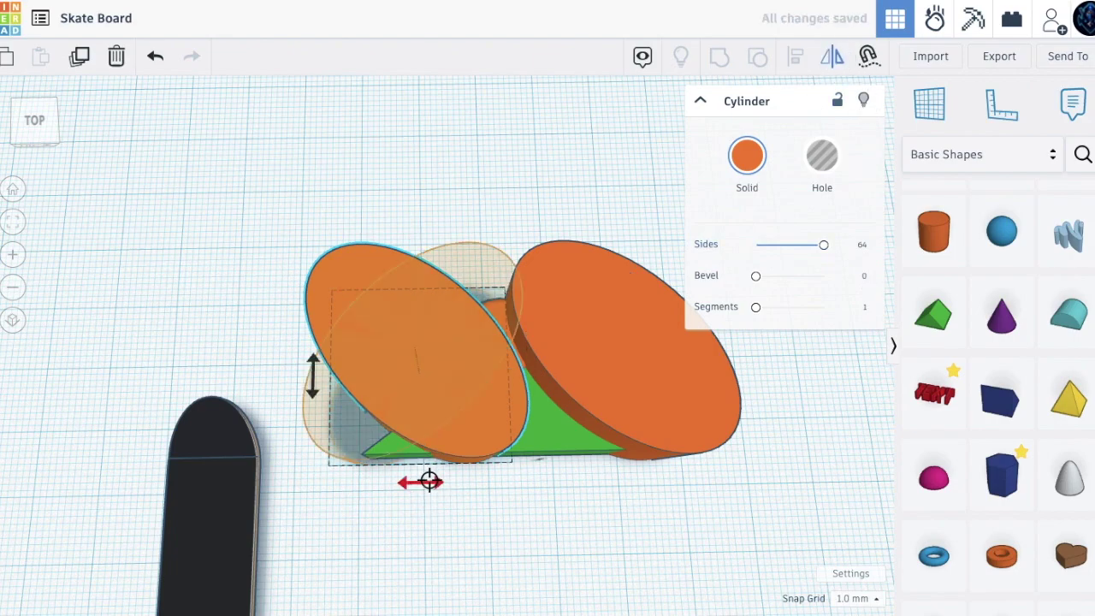
pyautogui.click(489, 506)
pyautogui.click(736, 390)
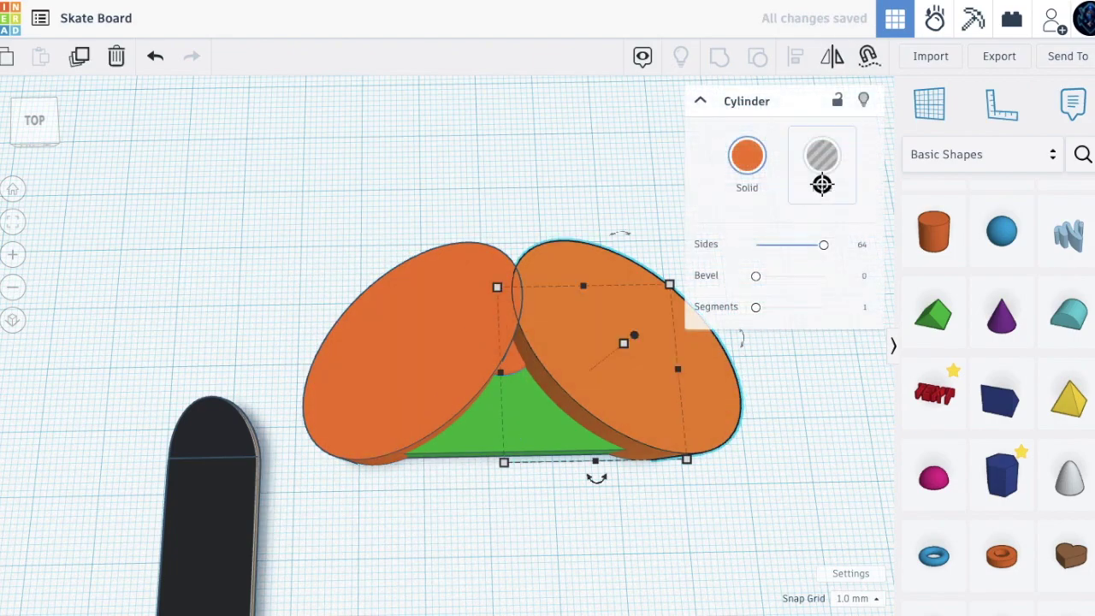
pyautogui.click(821, 175)
pyautogui.click(373, 340)
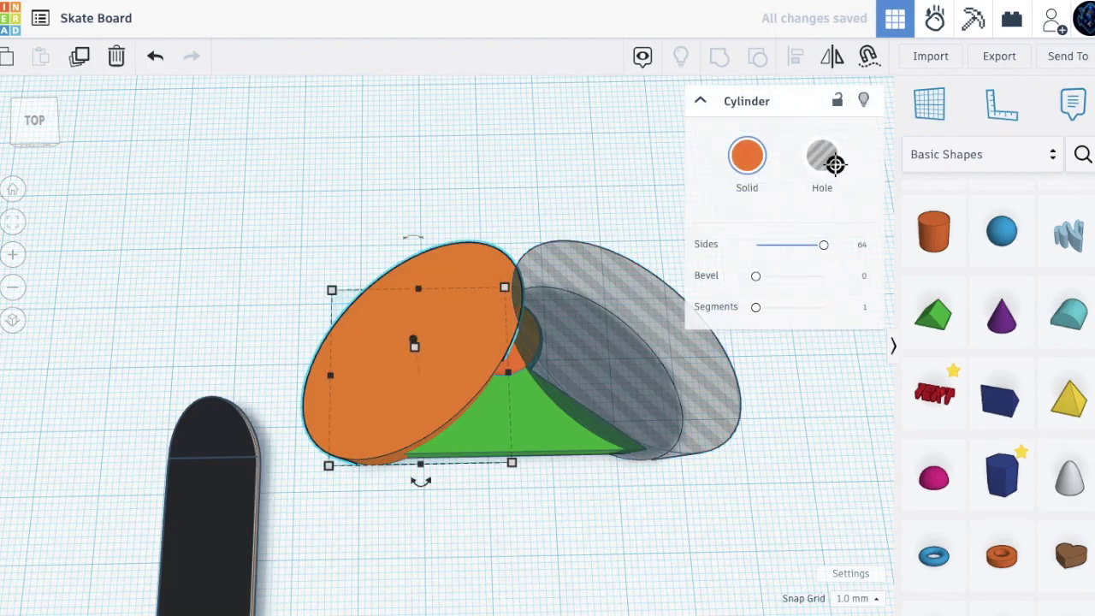
pyautogui.click(823, 162)
# Move the left hole cylinder 3 mm farther left and group it with the right hole cylinder
pyautogui.press('Left')
pyautogui.press('Left')
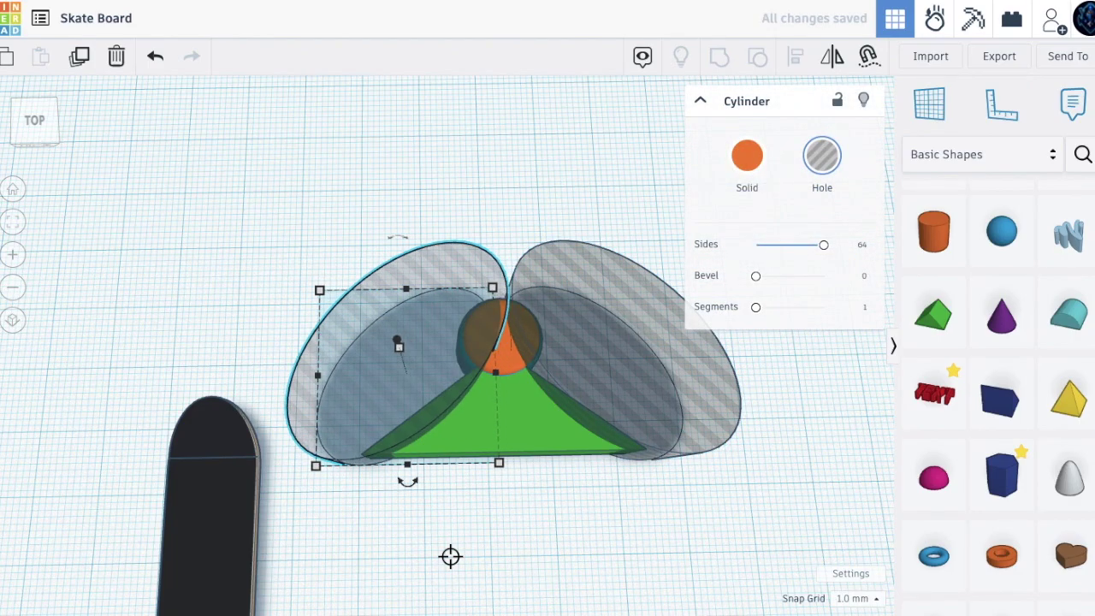
pyautogui.press('Left')
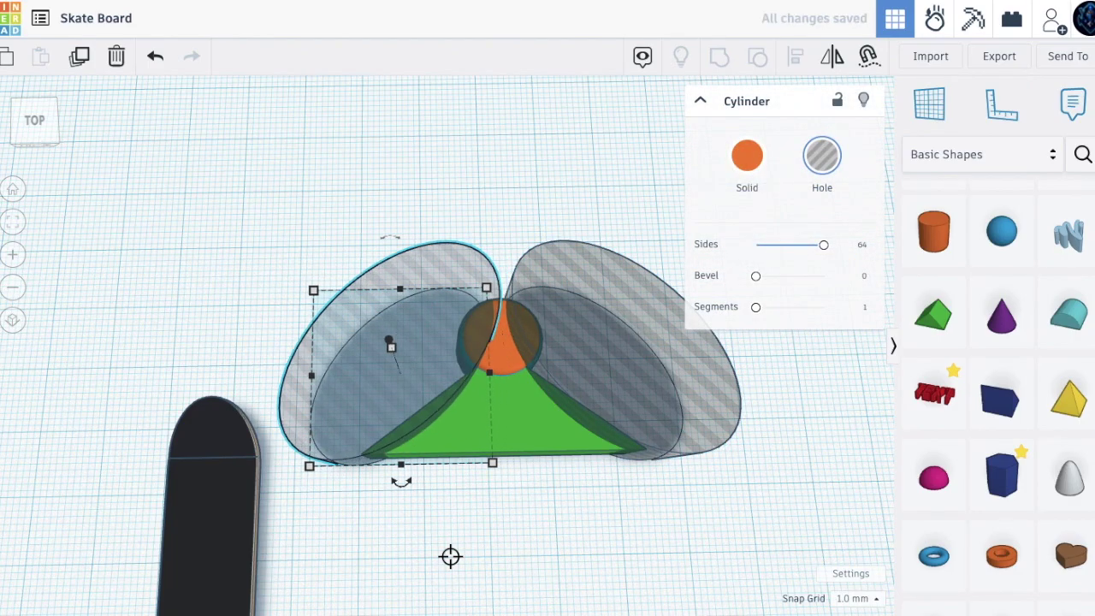
pyautogui.moveTo(549, 424); pyautogui.dragTo(564, 351, button='right')
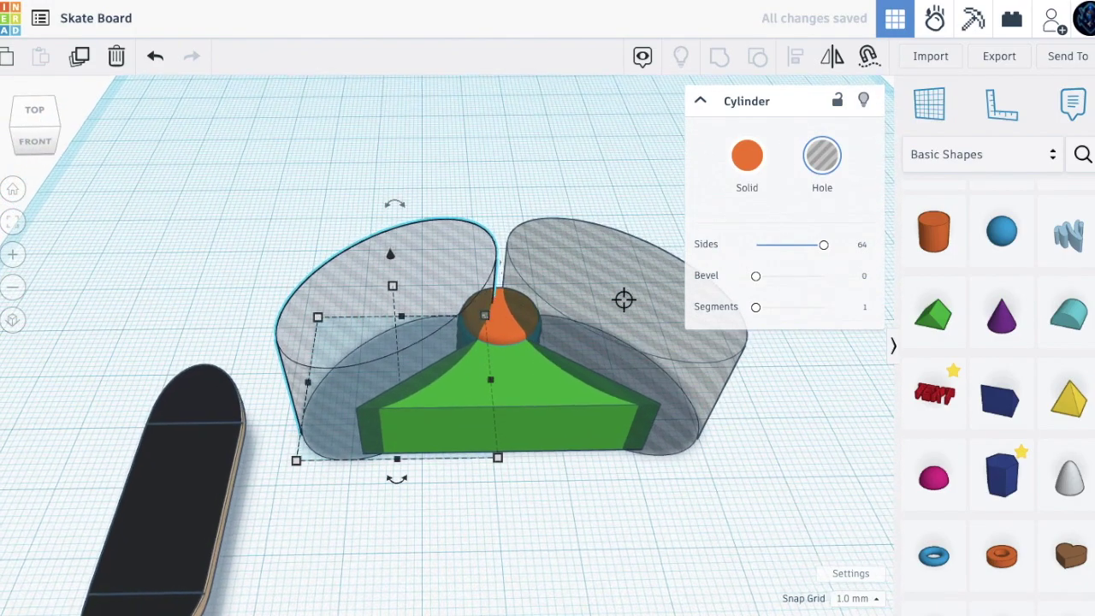
pyautogui.keyDown('shift'); pyautogui.click(666, 285); pyautogui.keyUp('shift')
pyautogui.click(717, 63)
pyautogui.click(602, 528)
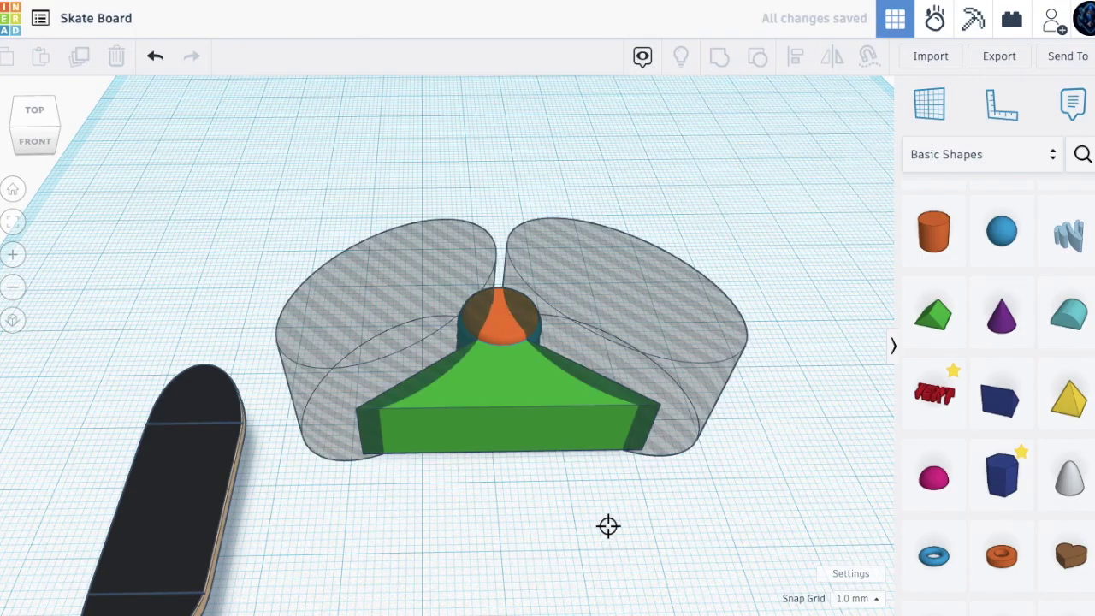
# Align the grouped holes and the green roof on a common centre along their width
pyautogui.moveTo(669, 528); pyautogui.dragTo(309, 373)
pyautogui.click(795, 54)
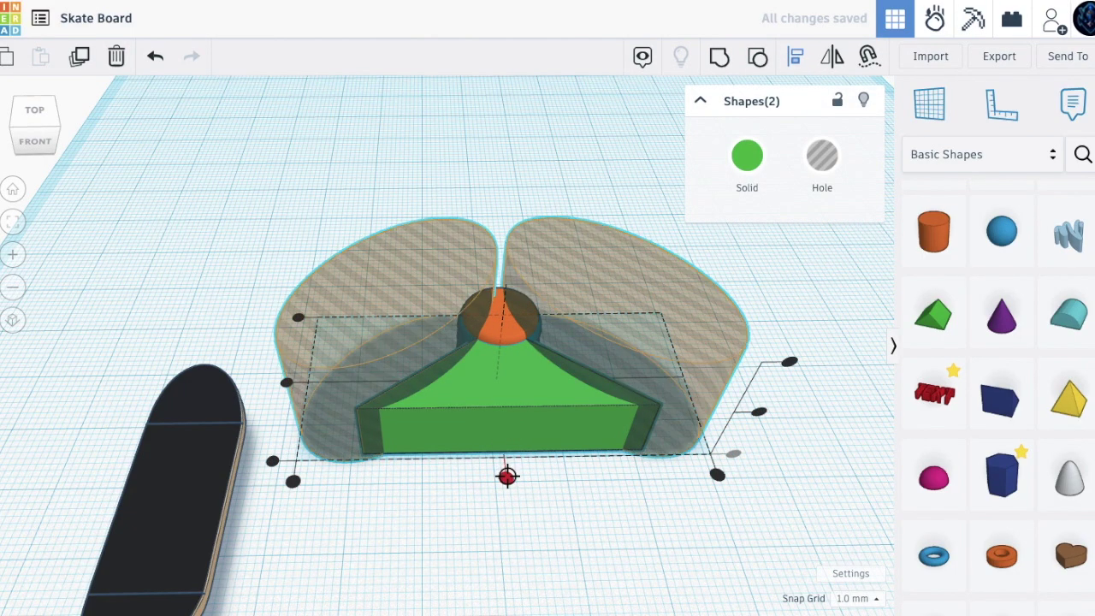
pyautogui.click(558, 531)
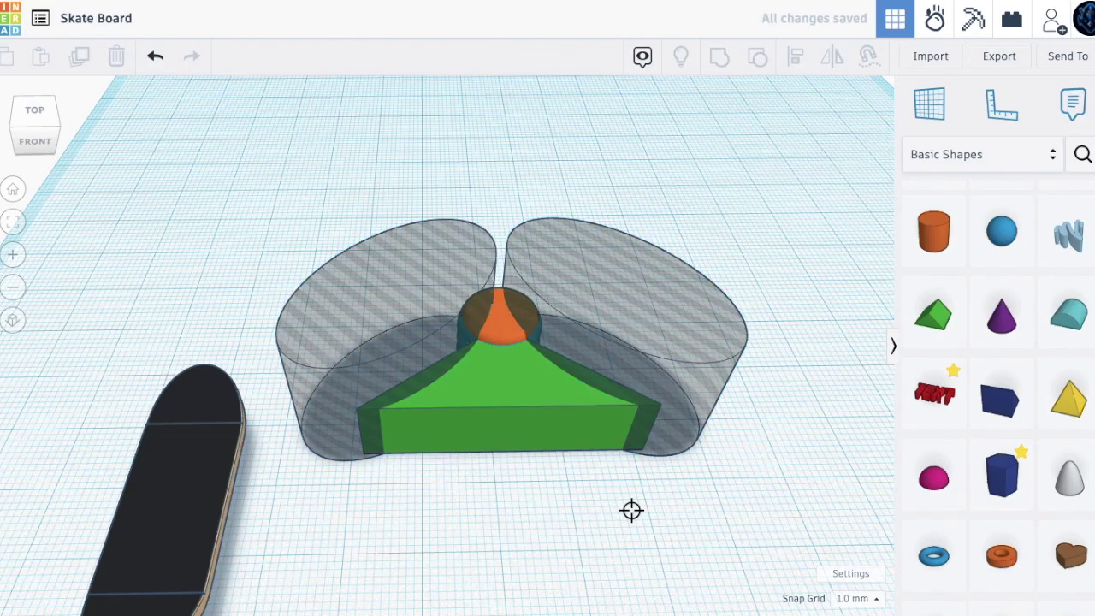
# Group the holes with the roof to cut concave curves into both of its slopes
pyautogui.moveTo(673, 493); pyautogui.dragTo(347, 396)
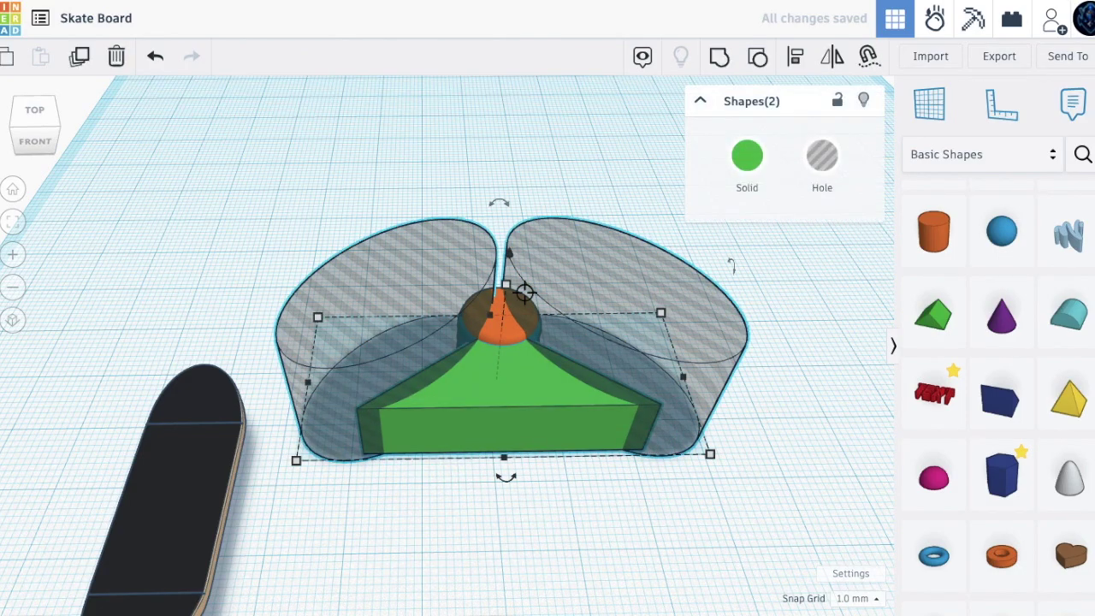
pyautogui.click(715, 55)
pyautogui.moveTo(655, 535); pyautogui.dragTo(642, 605, button='right')
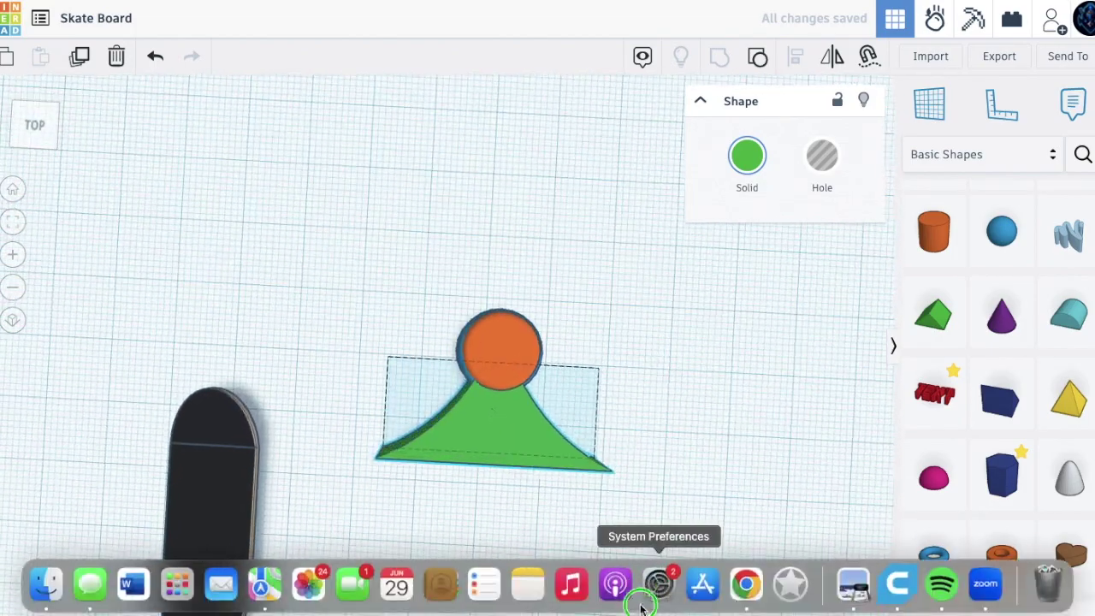
# Recolour the orange cylinder inside the rings light grey
pyautogui.moveTo(633, 436); pyautogui.dragTo(386, 274, button='right')
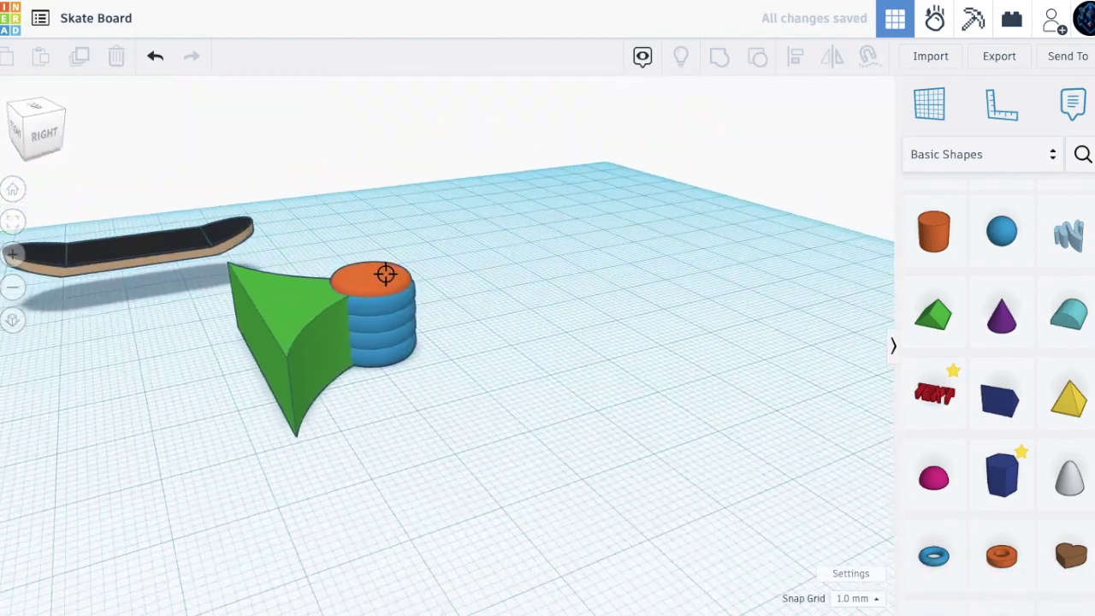
pyautogui.click(386, 274)
pyautogui.click(720, 155)
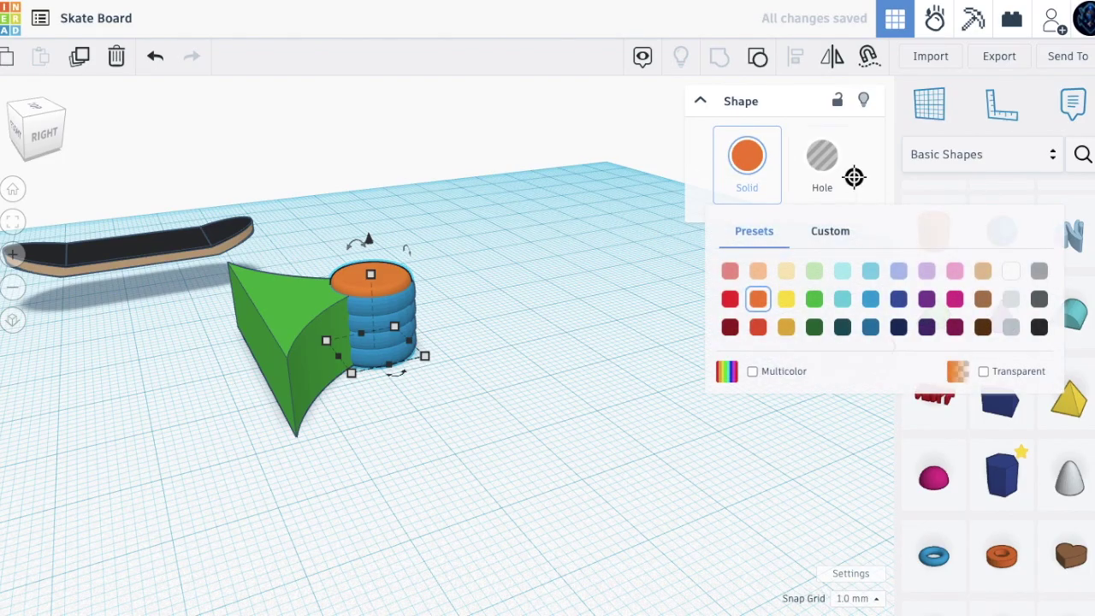
pyautogui.click(1038, 271)
pyautogui.click(623, 354)
# Select the four blue rings around the cylinder and colour them dark grey
pyautogui.click(443, 343)
pyautogui.click(402, 356)
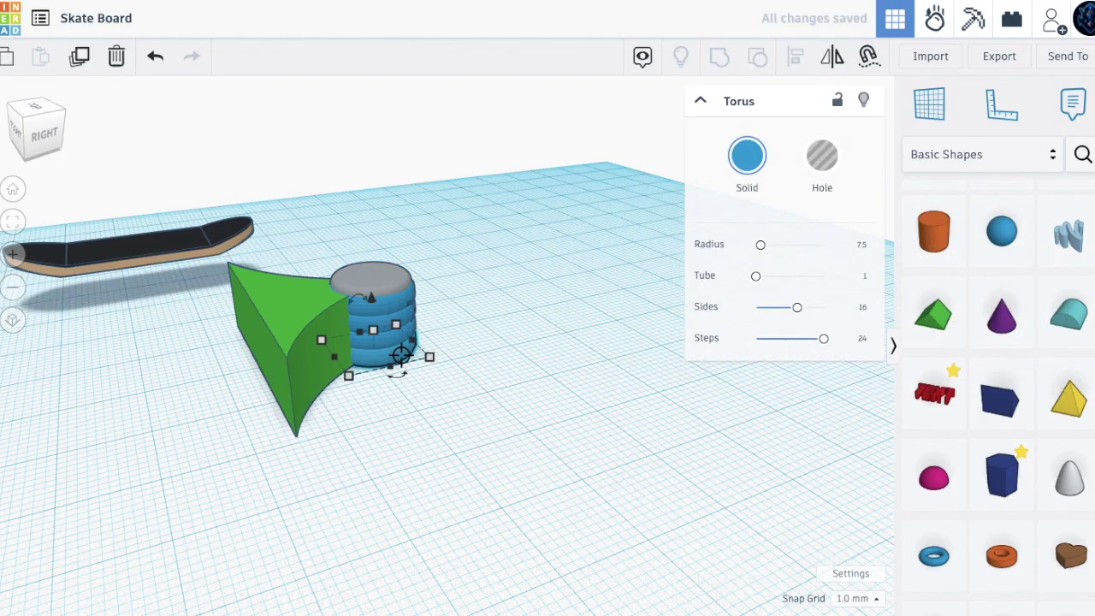
pyautogui.scroll(5, 399, 356)
pyautogui.keyDown('shift'); pyautogui.click(414, 210); pyautogui.keyUp('shift')
pyautogui.keyDown('shift'); pyautogui.click(413, 152); pyautogui.keyUp('shift')
pyautogui.keyDown('shift'); pyautogui.click(282, 128); pyautogui.keyUp('shift')
pyautogui.click(747, 155)
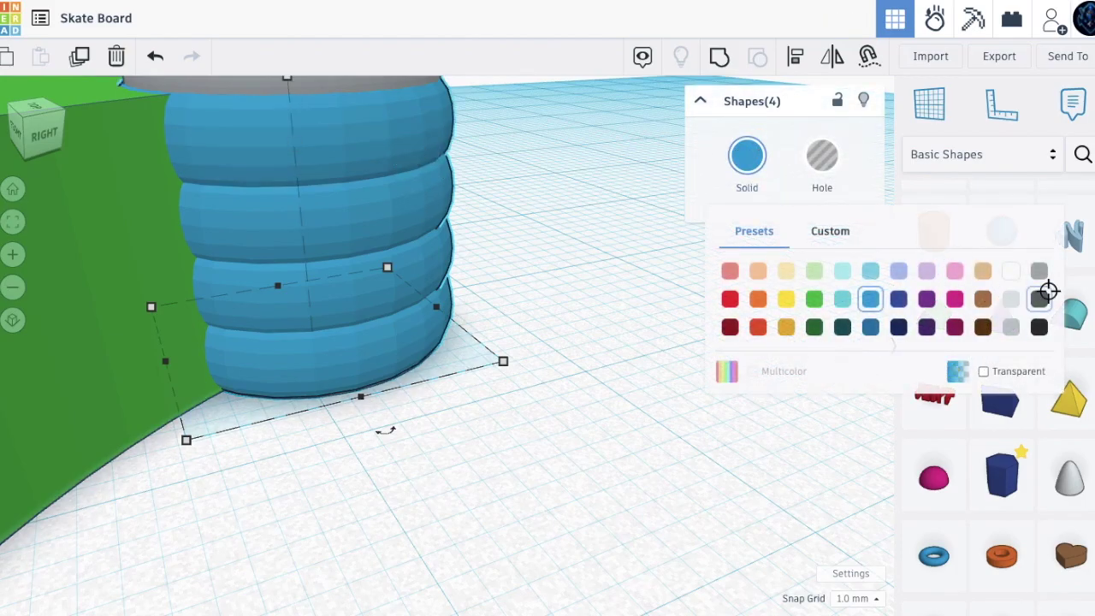
pyautogui.click(1041, 296)
# Recolour the curved green roof piece black
pyautogui.scroll(-6, 696, 337)
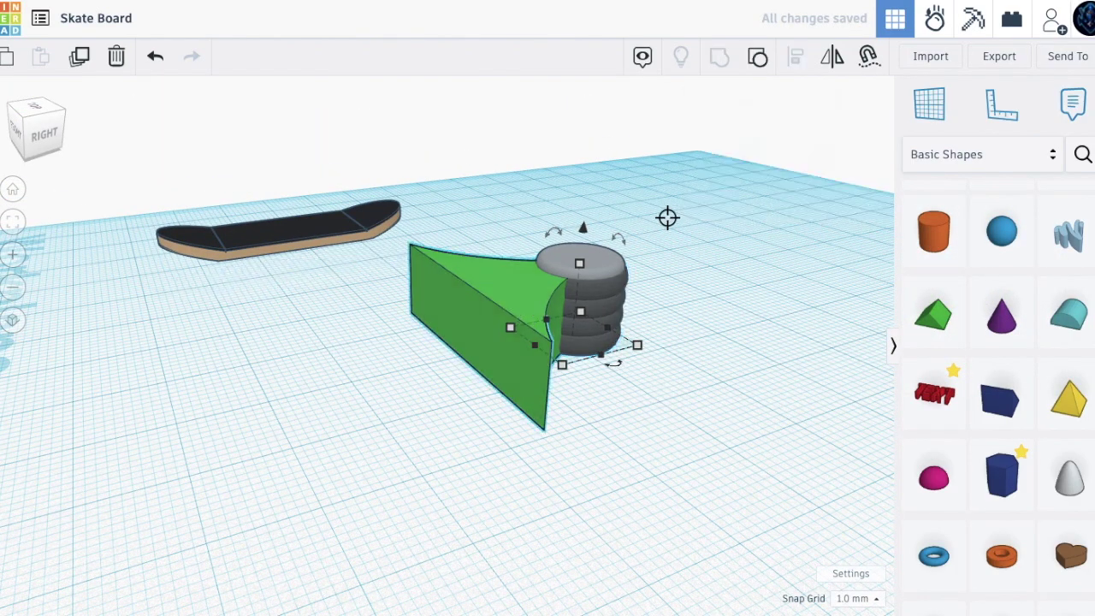
pyautogui.click(758, 166)
pyautogui.click(1038, 325)
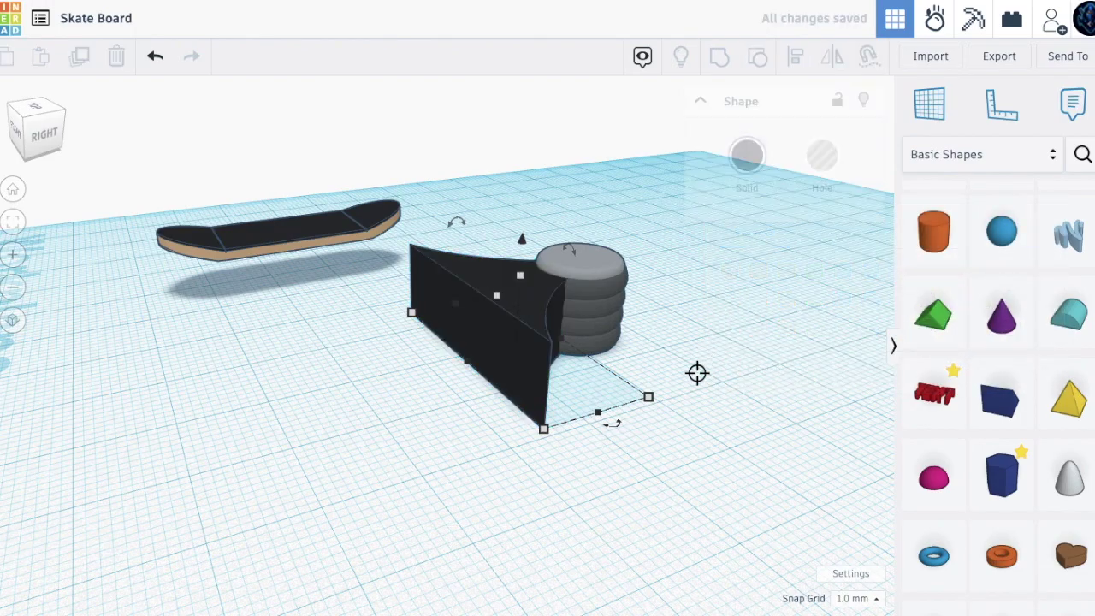
# Group the grey cylinder with its four rings and enable Multicolor so the parts keep their own colours
pyautogui.keyDown('shift'); pyautogui.click(594, 252); pyautogui.keyUp('shift')
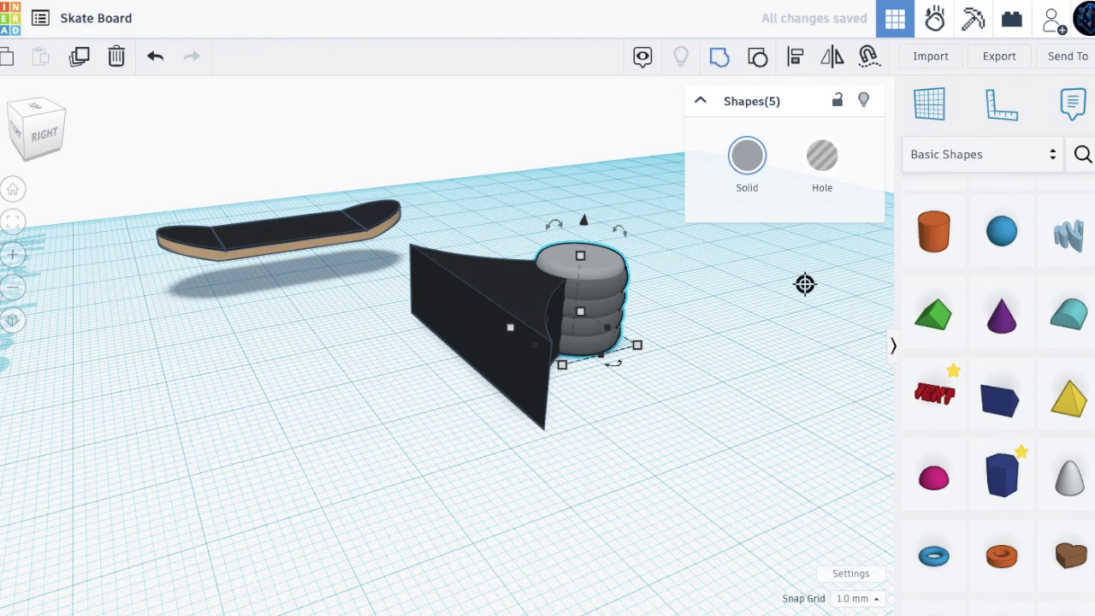
pyautogui.hotkey('ctrl', 'g')
pyautogui.click(741, 168)
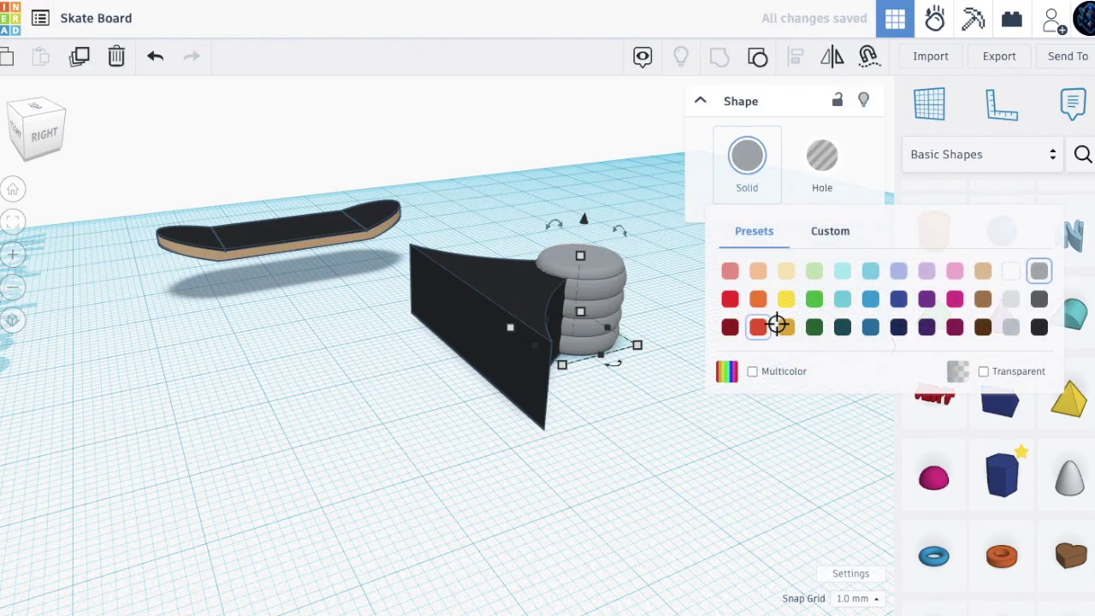
pyautogui.click(756, 371)
pyautogui.click(704, 498)
# Add a cylinder in front of the black roof piece, rotate it 90° onto its side and set its sides to 64
pyautogui.moveTo(704, 499); pyautogui.dragTo(845, 506, button='right')
pyautogui.moveTo(941, 223); pyautogui.dragTo(452, 350)
pyautogui.moveTo(454, 265); pyautogui.dragTo(625, 345)
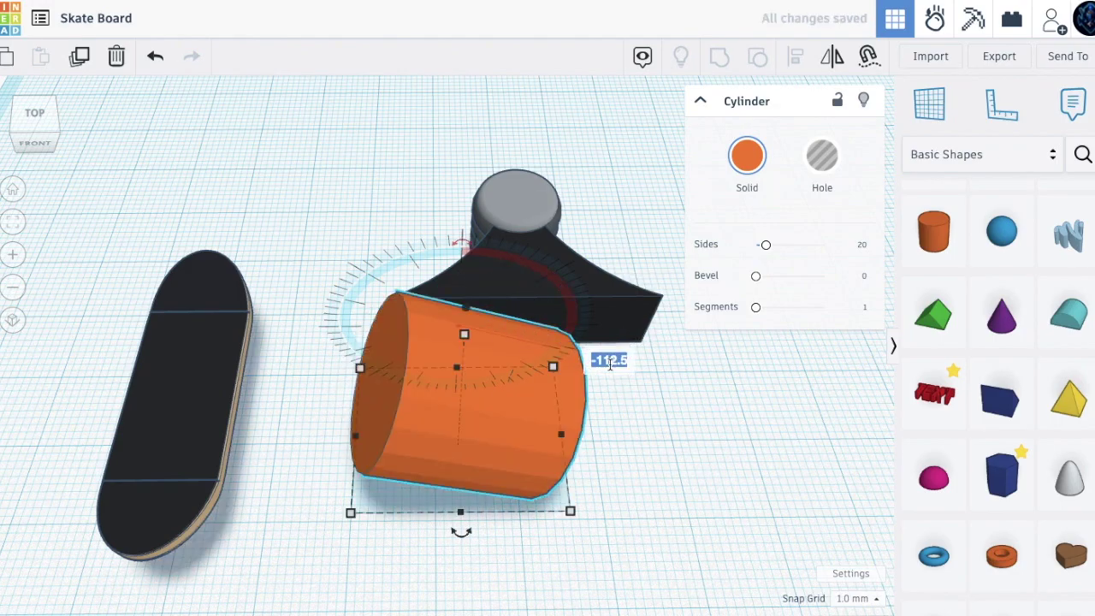
pyautogui.write('90')
pyautogui.press('Return')
pyautogui.moveTo(776, 243); pyautogui.dragTo(825, 243)
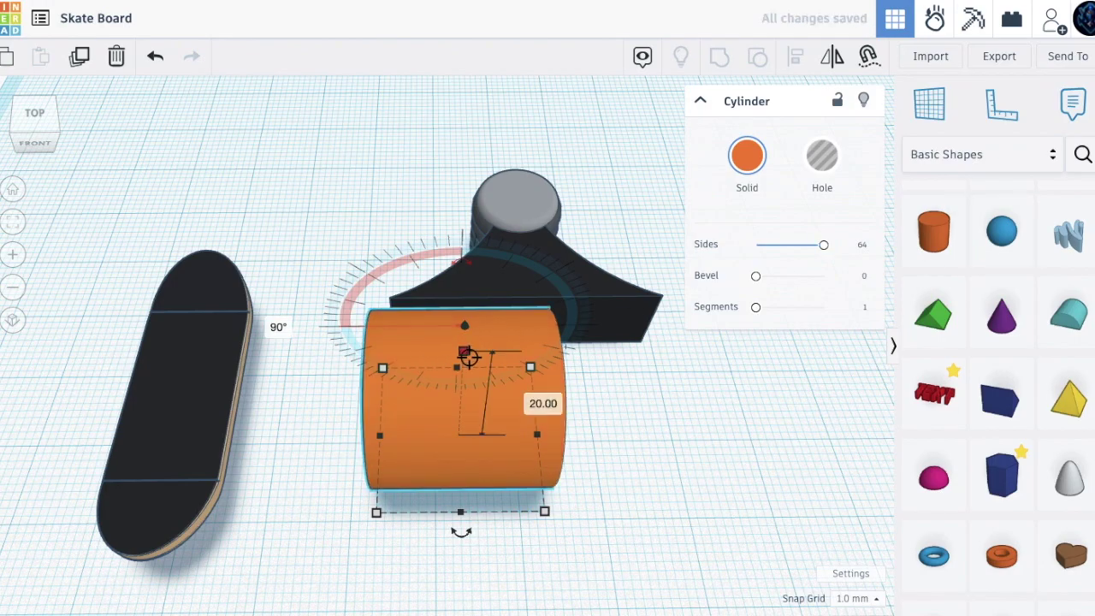
# Scale the horizontal cylinder down proportionally and position it slightly raised against the flat face of the black roof piece
pyautogui.keyDown('shift'); pyautogui.moveTo(468, 357); pyautogui.dragTo(472, 391); pyautogui.keyUp('shift')
pyautogui.moveTo(438, 442); pyautogui.dragTo(458, 363)
pyautogui.keyDown('shift'); pyautogui.moveTo(481, 317); pyautogui.dragTo(478, 329); pyautogui.keyUp('shift')
pyautogui.moveTo(508, 458); pyautogui.dragTo(501, 345, button='right')
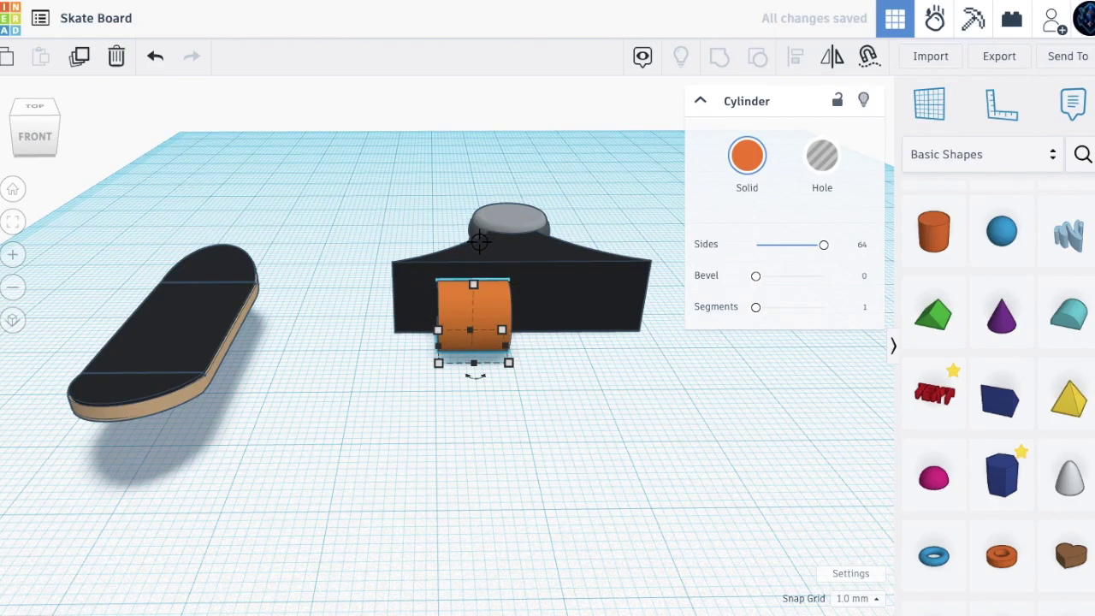
pyautogui.moveTo(480, 243); pyautogui.dragTo(472, 227)
# Stretch both ends of the horizontal cylinder outward into an axle 74 mm long, then nudge it back against the roof piece
pyautogui.moveTo(514, 432); pyautogui.dragTo(516, 505, button='right')
pyautogui.moveTo(430, 394); pyautogui.dragTo(254, 391)
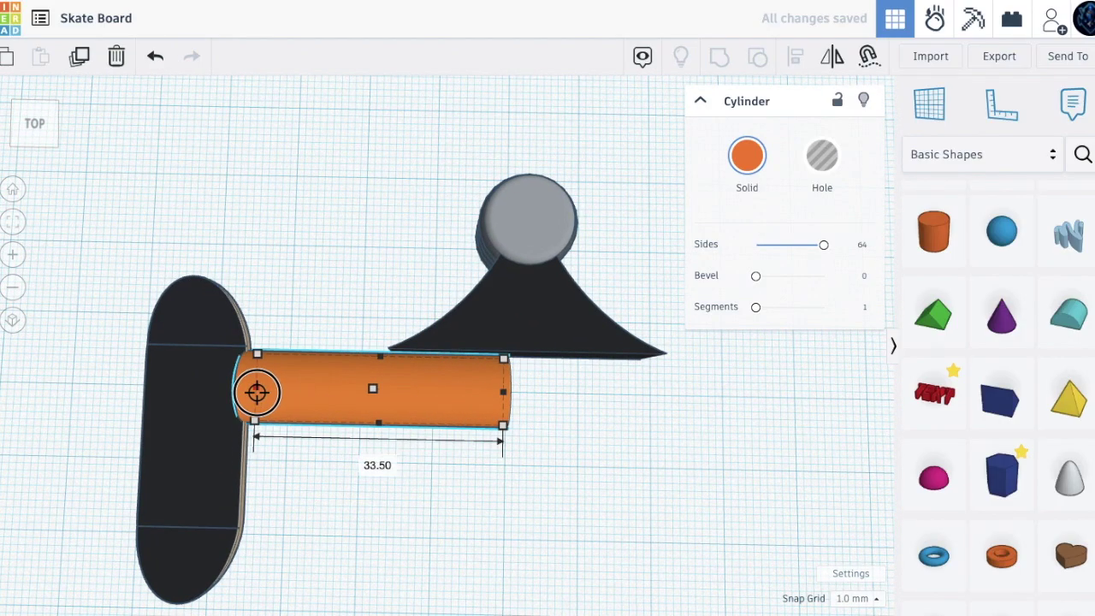
pyautogui.moveTo(506, 392); pyautogui.dragTo(804, 403)
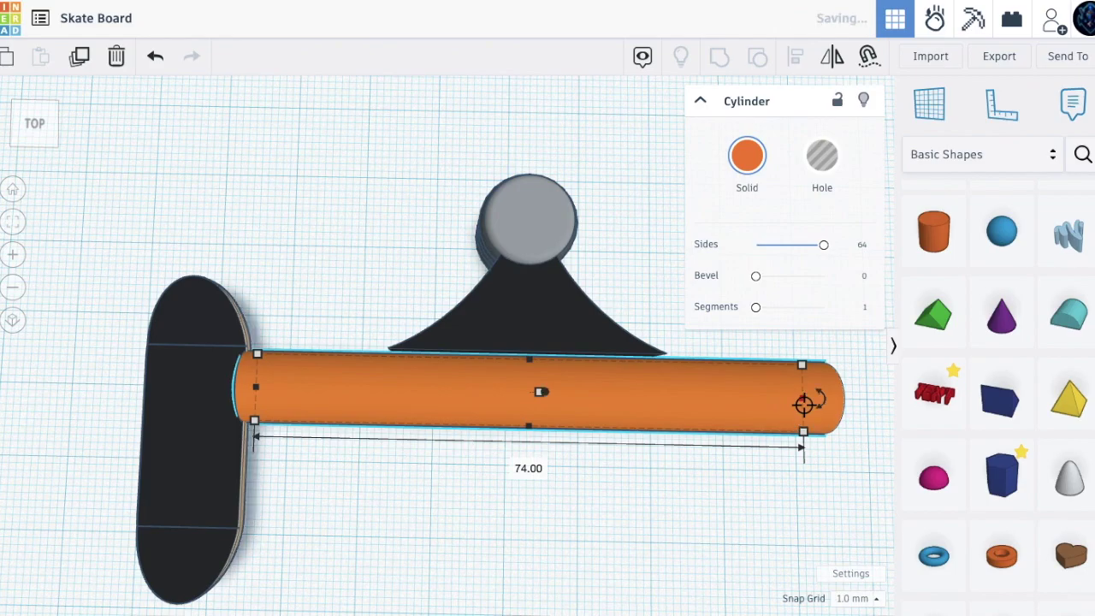
pyautogui.scroll(-3, 594, 474)
pyautogui.press('Up')
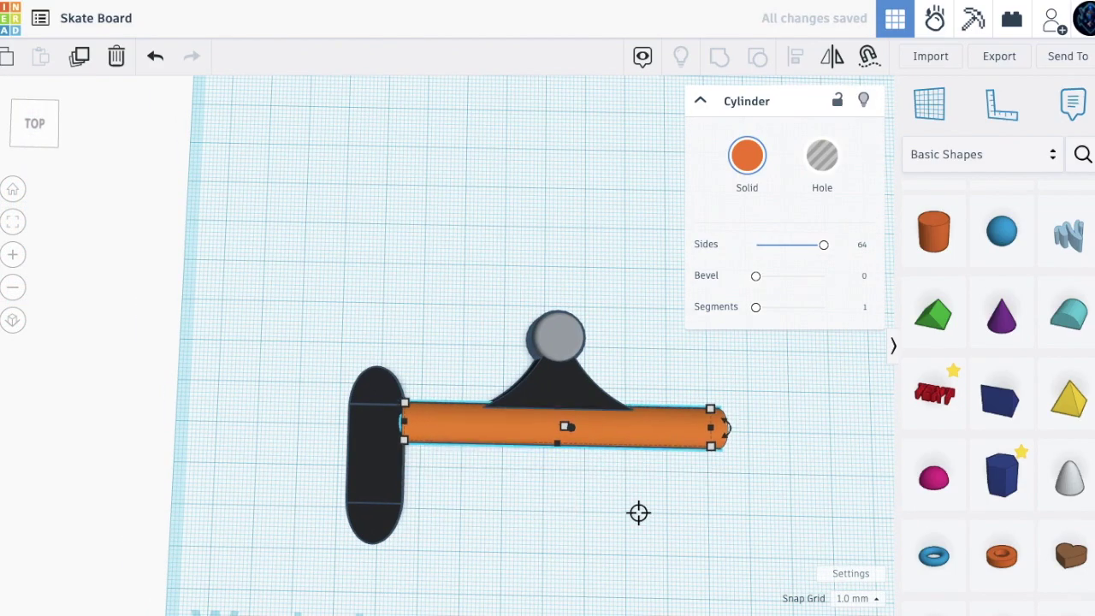
pyautogui.click(608, 520)
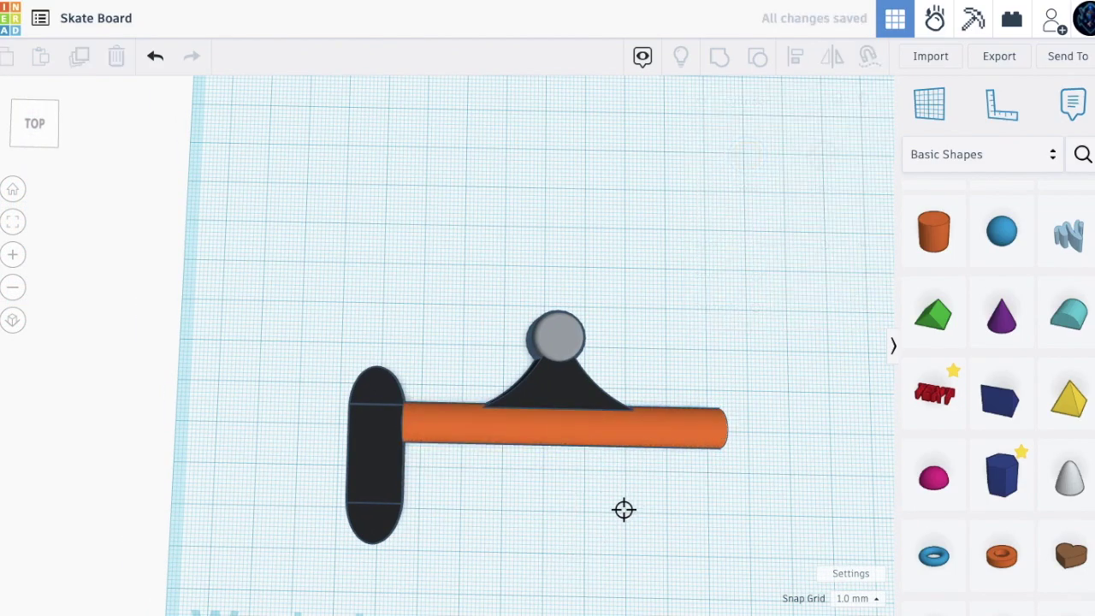
# Add an upright cylinder in front of the axle with 64 sides, a 2.5 bevel and 10 segments
pyautogui.moveTo(667, 299); pyautogui.dragTo(699, 381, button='right')
pyautogui.moveTo(933, 231); pyautogui.dragTo(508, 476)
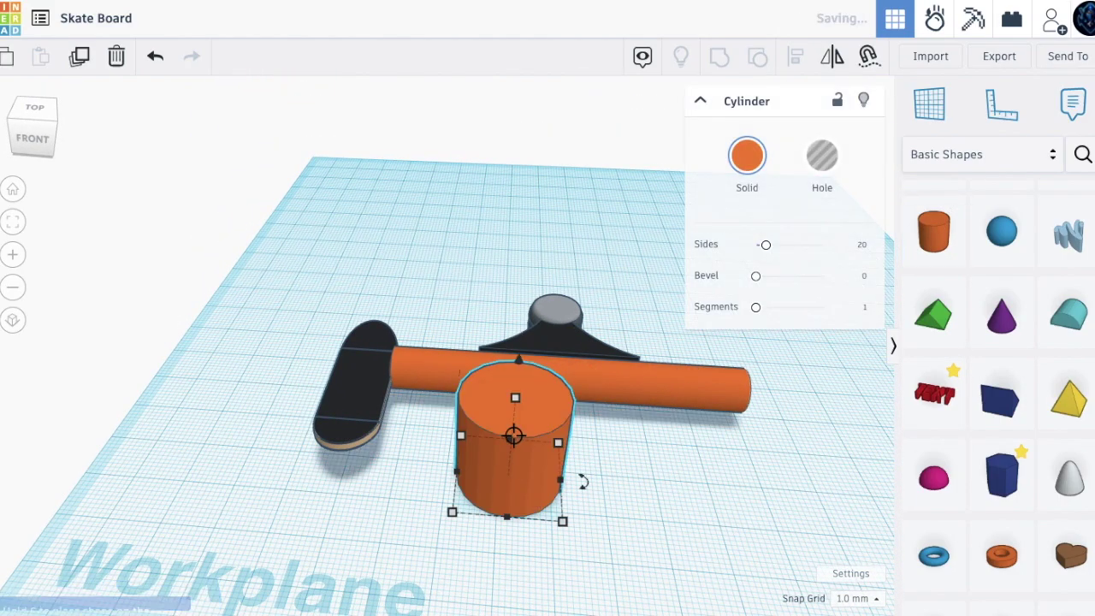
pyautogui.click(765, 249)
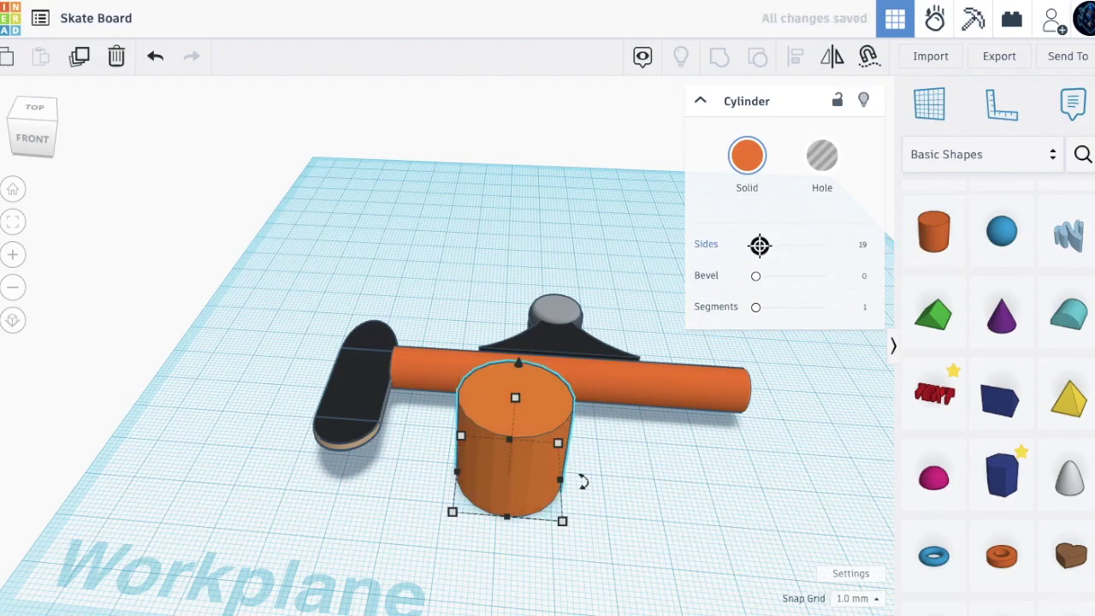
pyautogui.moveTo(765, 246); pyautogui.dragTo(976, 244)
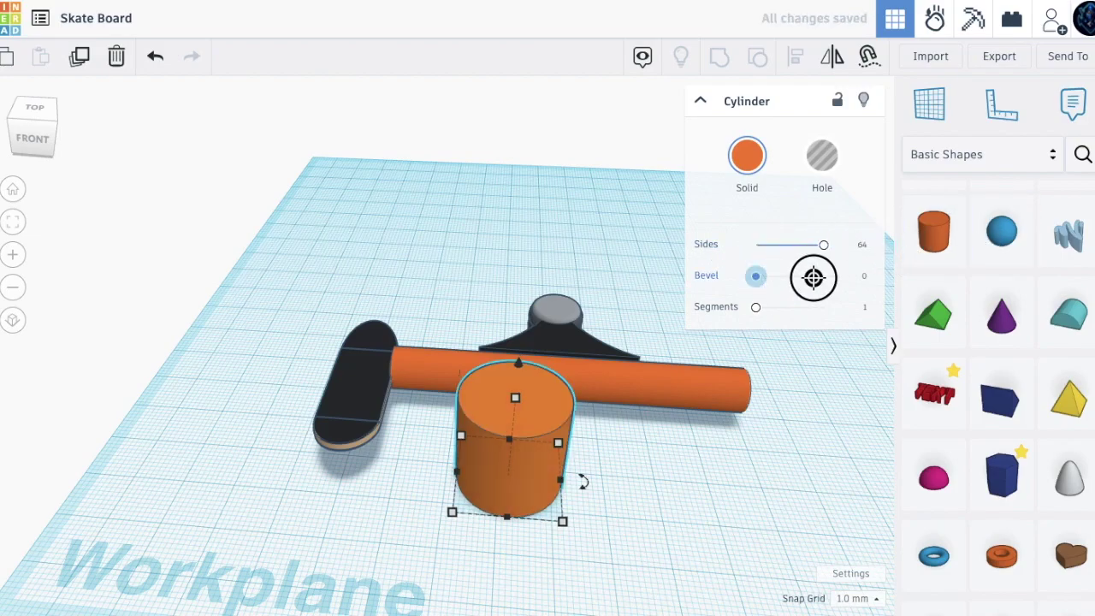
pyautogui.moveTo(812, 276); pyautogui.dragTo(998, 305)
pyautogui.click(825, 306)
pyautogui.click(706, 433)
# Reduce the height of the upright bevelled cylinder to 14 mm
pyautogui.moveTo(533, 447); pyautogui.dragTo(547, 405, button='right')
pyautogui.click(525, 332)
pyautogui.moveTo(525, 332)
pyautogui.mouseDown()
pyautogui.moveTo(522, 321)
pyautogui.moveTo(524, 351)
pyautogui.mouseUp()
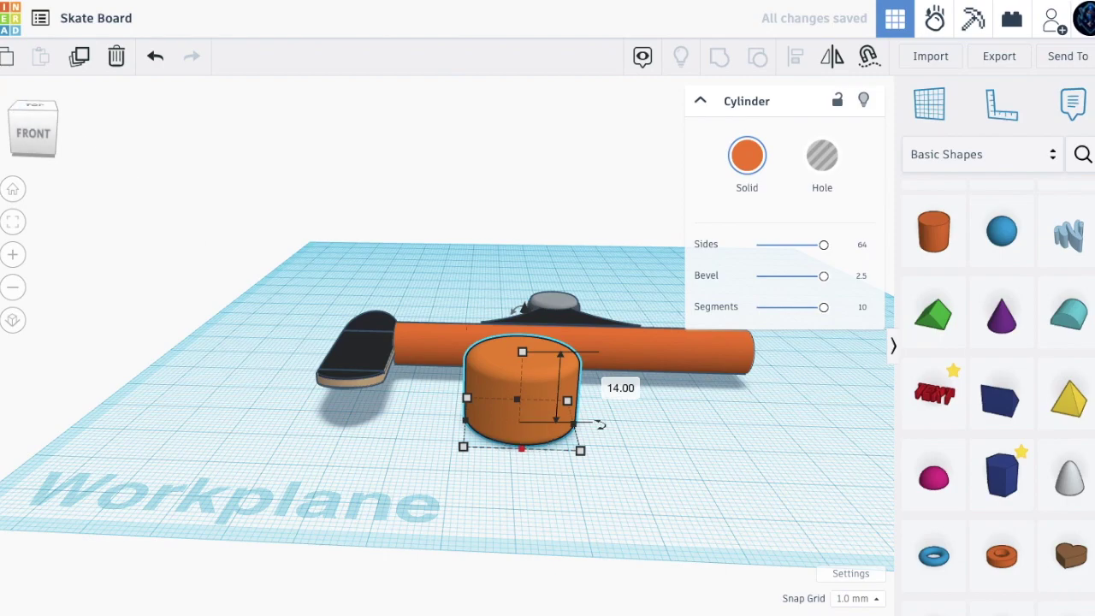
# Make a raised, slightly narrower copy of the bevelled cylinder as a hole, sitting 9 mm above the workplane
pyautogui.moveTo(522, 351); pyautogui.dragTo(521, 299)
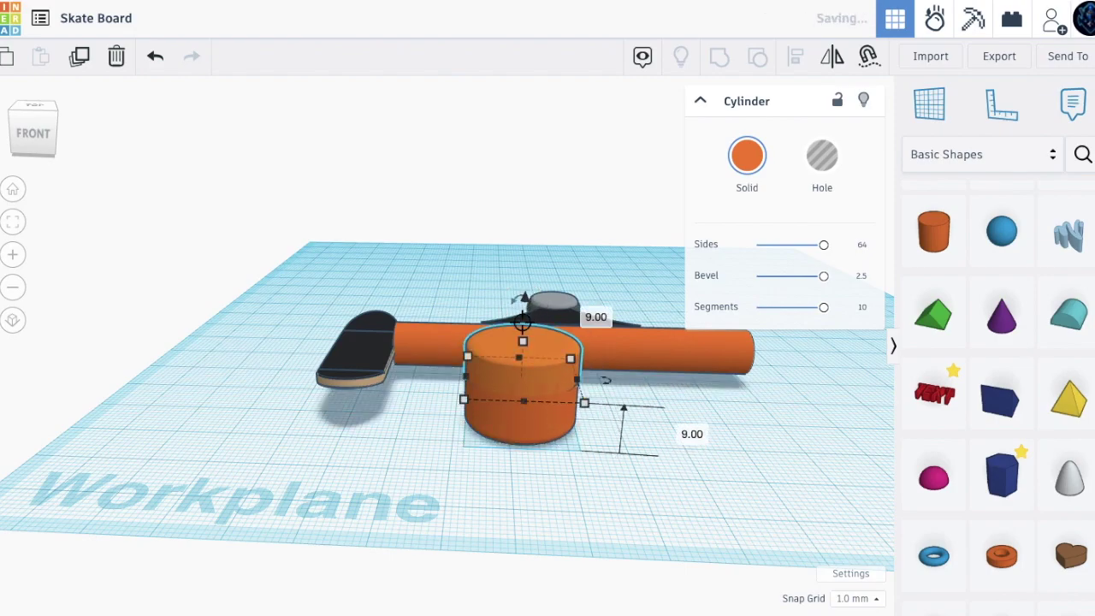
pyautogui.moveTo(523, 339); pyautogui.dragTo(523, 346)
pyautogui.moveTo(521, 303); pyautogui.dragTo(521, 306)
pyautogui.click(820, 153)
pyautogui.scroll(5, 574, 367)
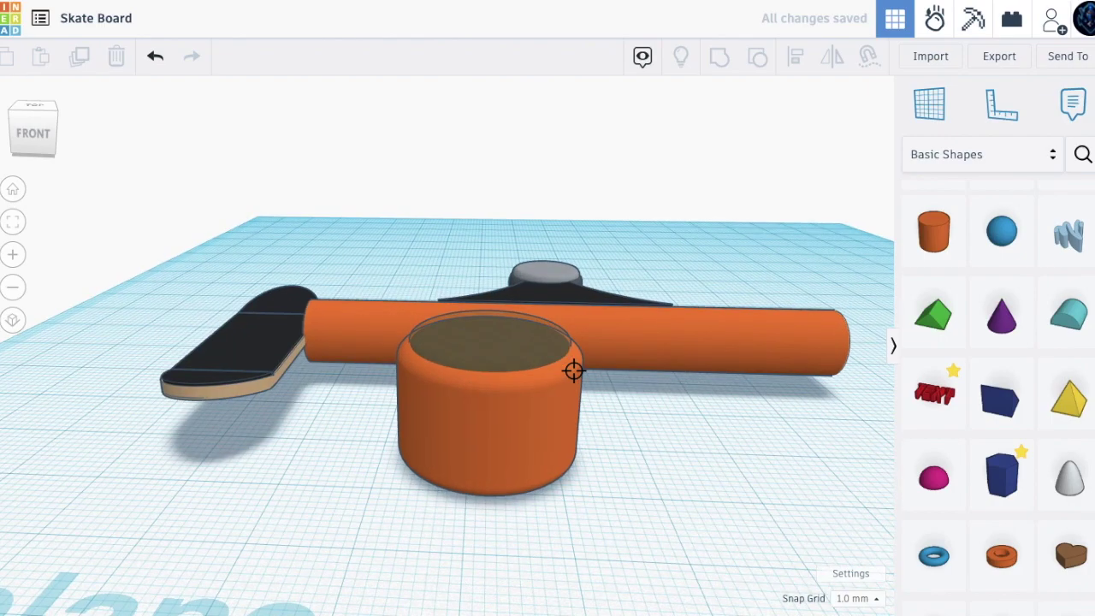
pyautogui.moveTo(468, 265)
pyautogui.mouseDown()
pyautogui.moveTo(468, 279)
pyautogui.moveTo(457, 268)
pyautogui.mouseUp()
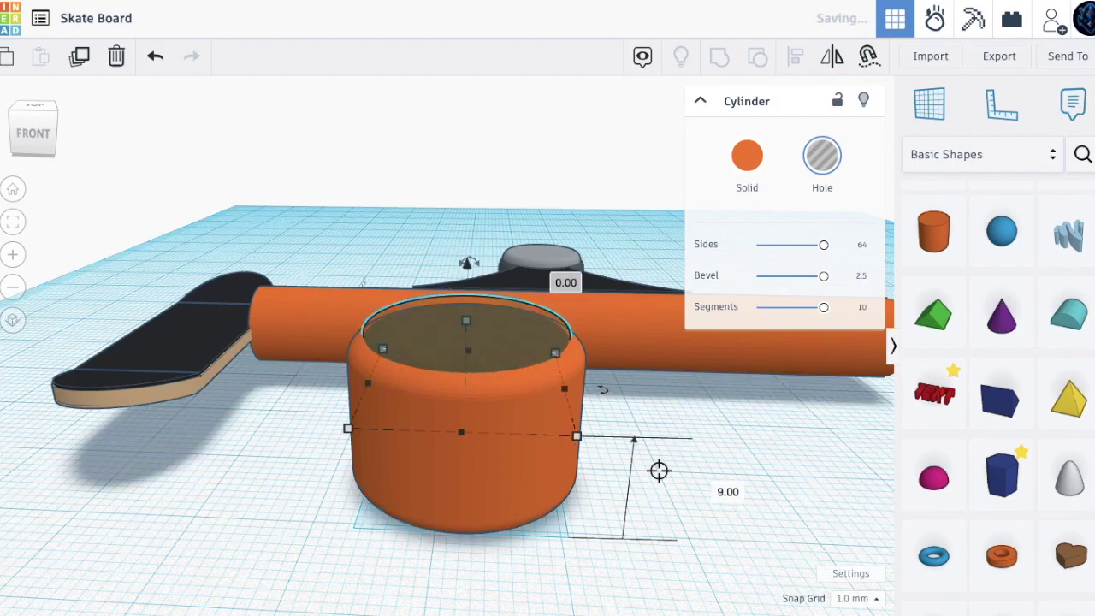
# Set the snap grid to 0.1 mm and raise the hole cylinder to about 10.3 mm above the workplane
pyautogui.click(847, 603)
pyautogui.click(858, 433)
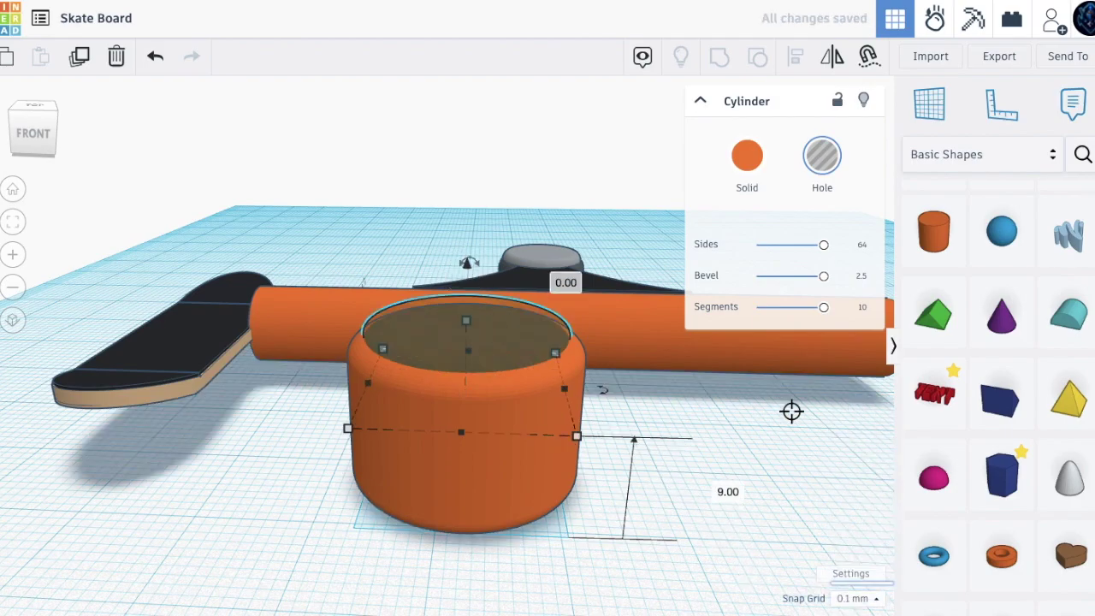
pyautogui.moveTo(468, 266)
pyautogui.mouseDown()
pyautogui.moveTo(468, 277)
pyautogui.moveTo(454, 239)
pyautogui.moveTo(455, 255)
pyautogui.mouseUp()
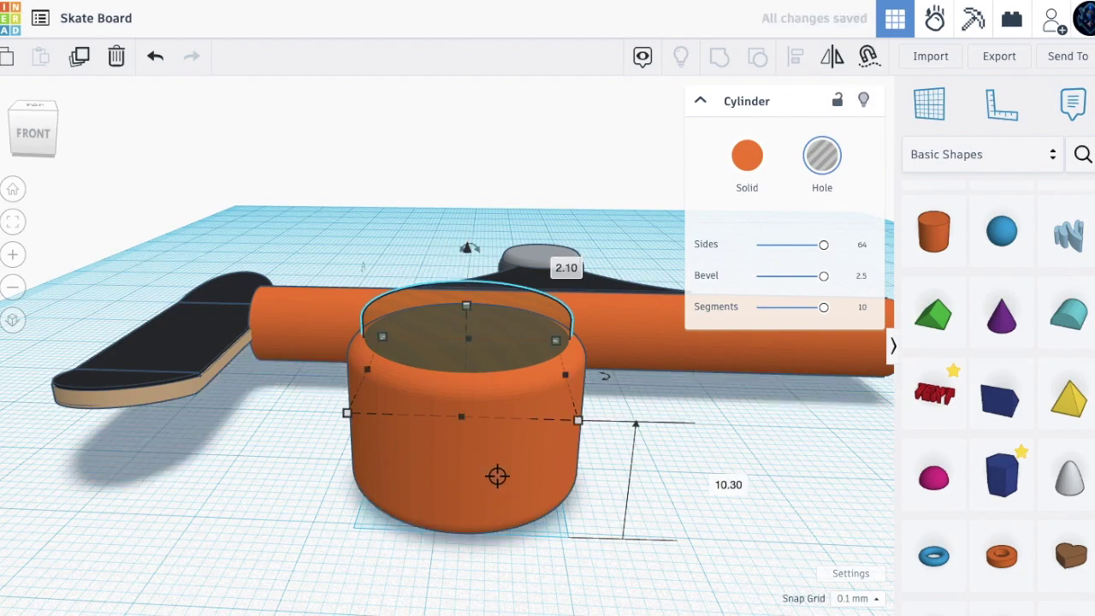
# Group the hole with the bevelled cylinder to cut a recess in its top, and colour the resulting wheel white
pyautogui.keyDown('shift'); pyautogui.click(497, 477); pyautogui.keyUp('shift')
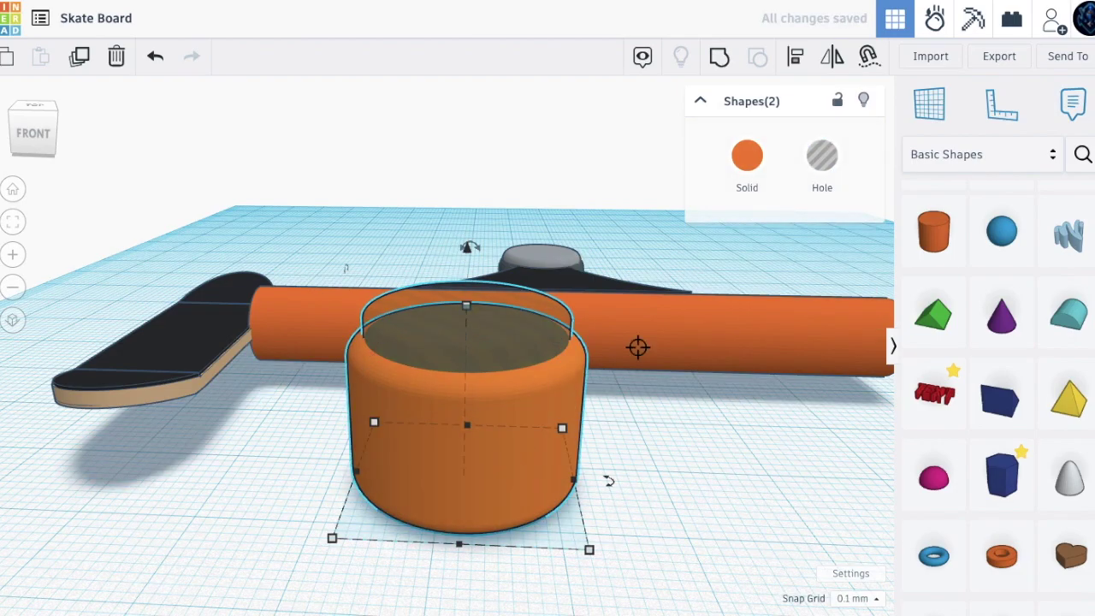
pyautogui.click(715, 63)
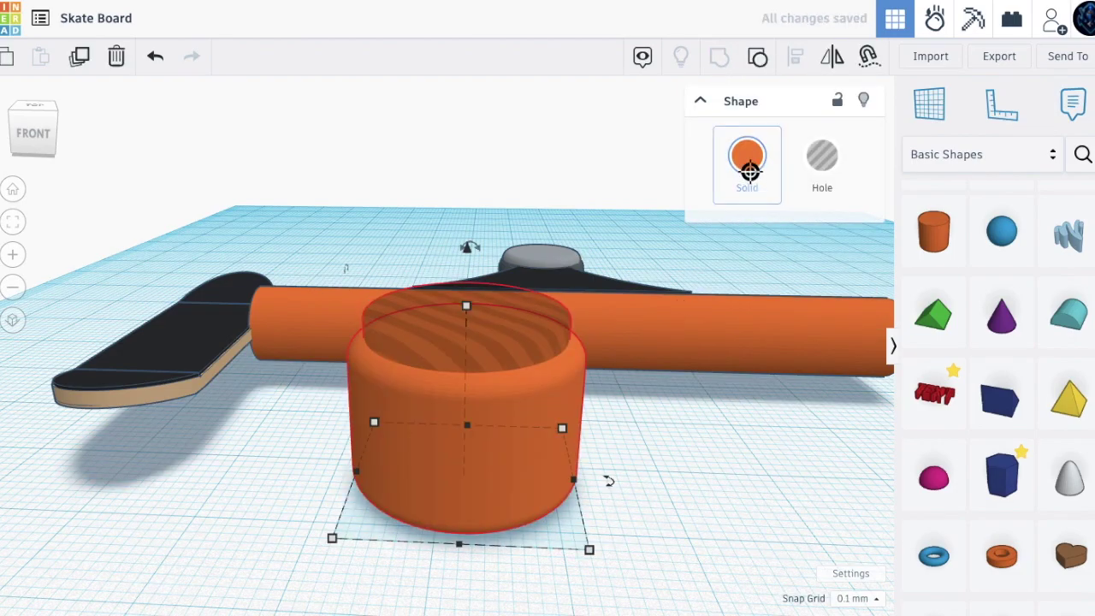
pyautogui.click(747, 163)
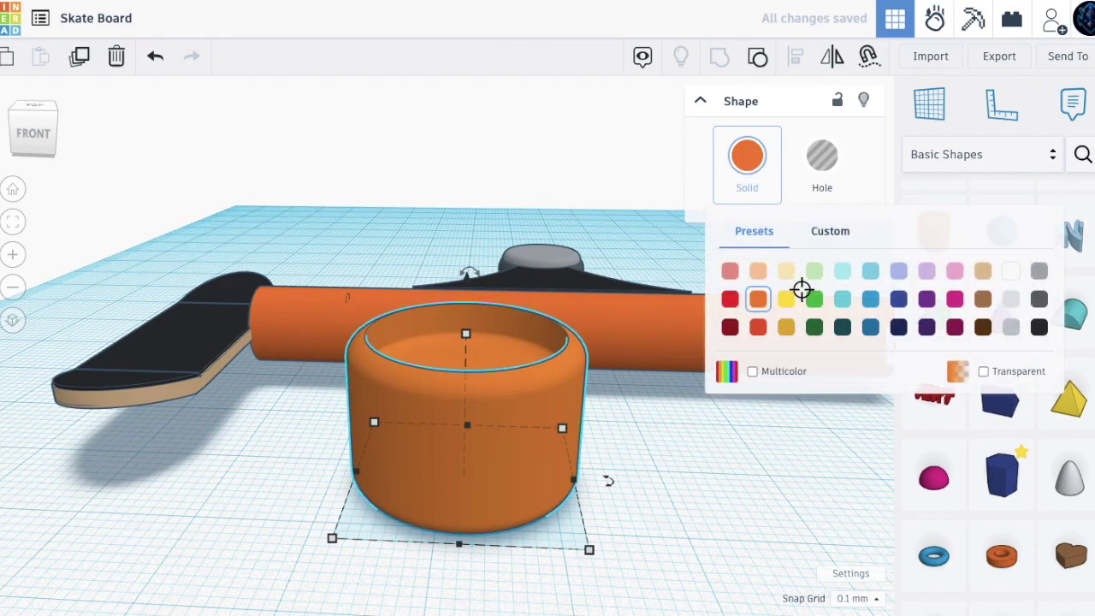
pyautogui.click(1007, 272)
pyautogui.click(660, 555)
# Recolour the long orange axle cylinder black
pyautogui.click(711, 326)
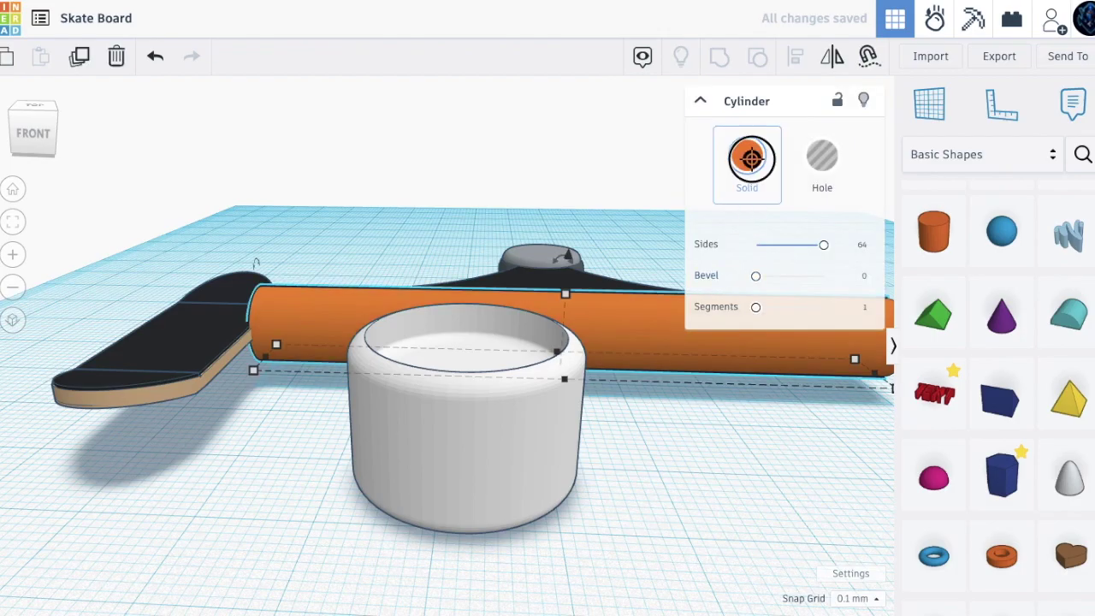
pyautogui.click(747, 156)
pyautogui.click(1049, 329)
pyautogui.click(723, 581)
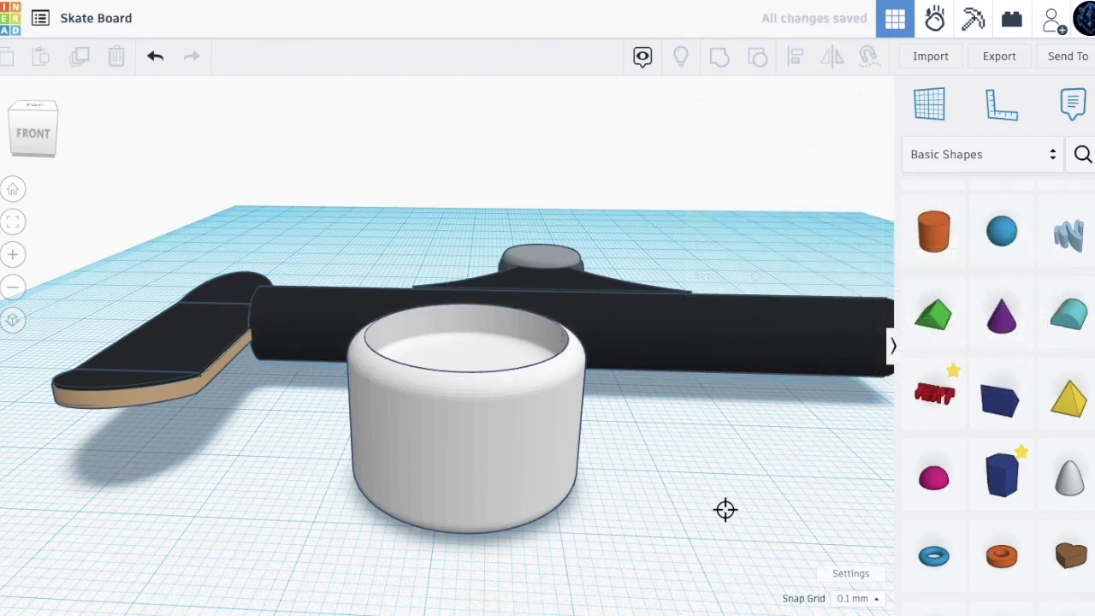
# Turn the white wheel on its side at the axle's end near the skateboard, and move the skateboard clear towards the back
pyautogui.scroll(-3, 725, 509)
pyautogui.click(588, 494)
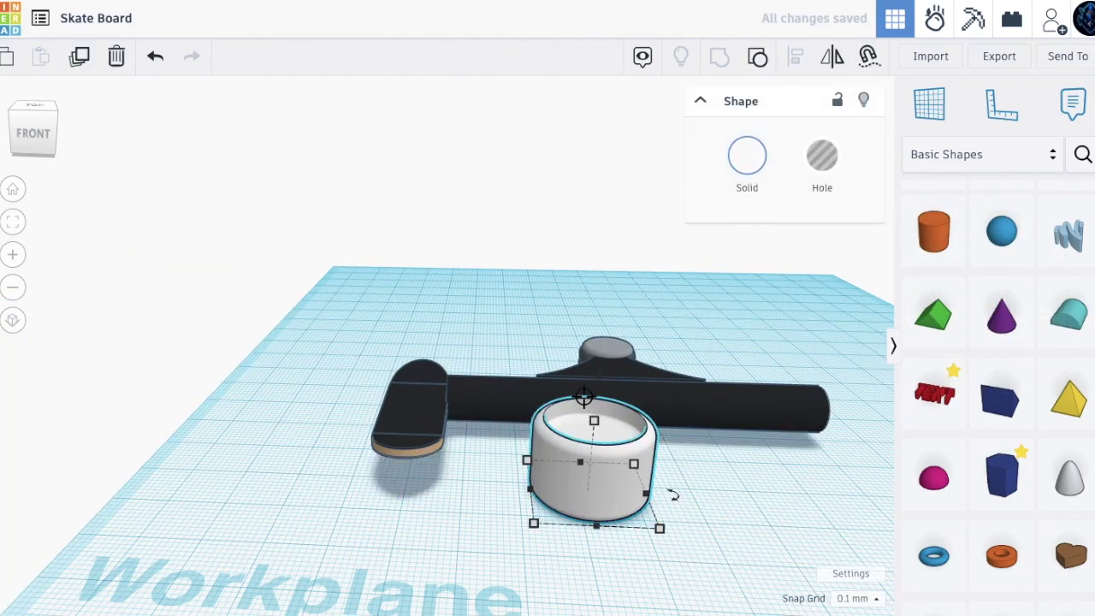
pyautogui.moveTo(592, 373); pyautogui.dragTo(400, 385)
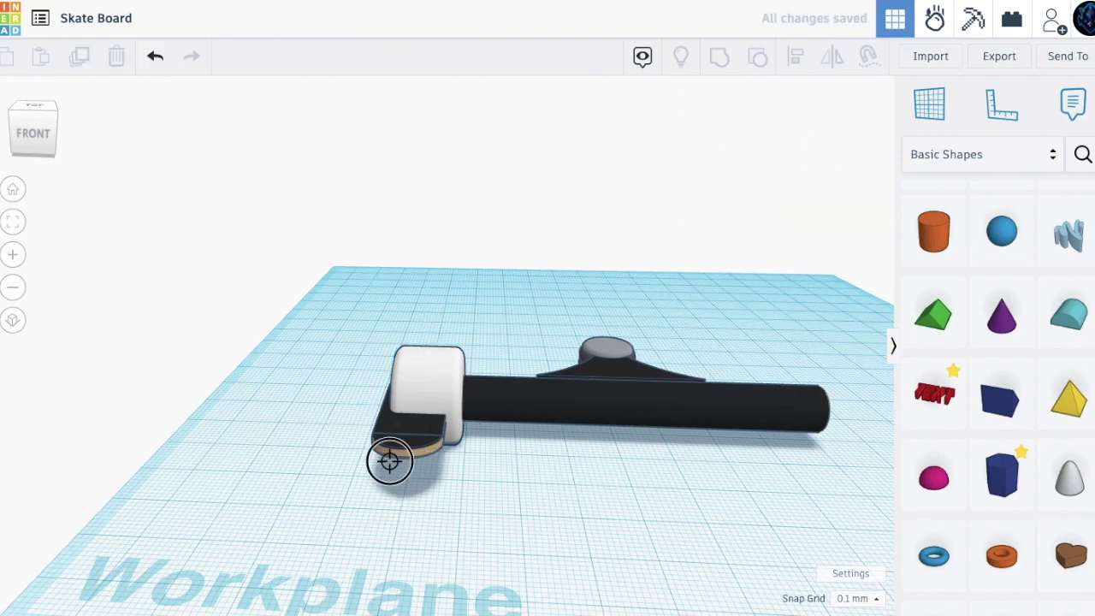
pyautogui.click(413, 451)
pyautogui.moveTo(413, 450); pyautogui.dragTo(320, 305)
# Duplicate the white wheel and place the copy at the opposite end of the axle
pyautogui.click(427, 415)
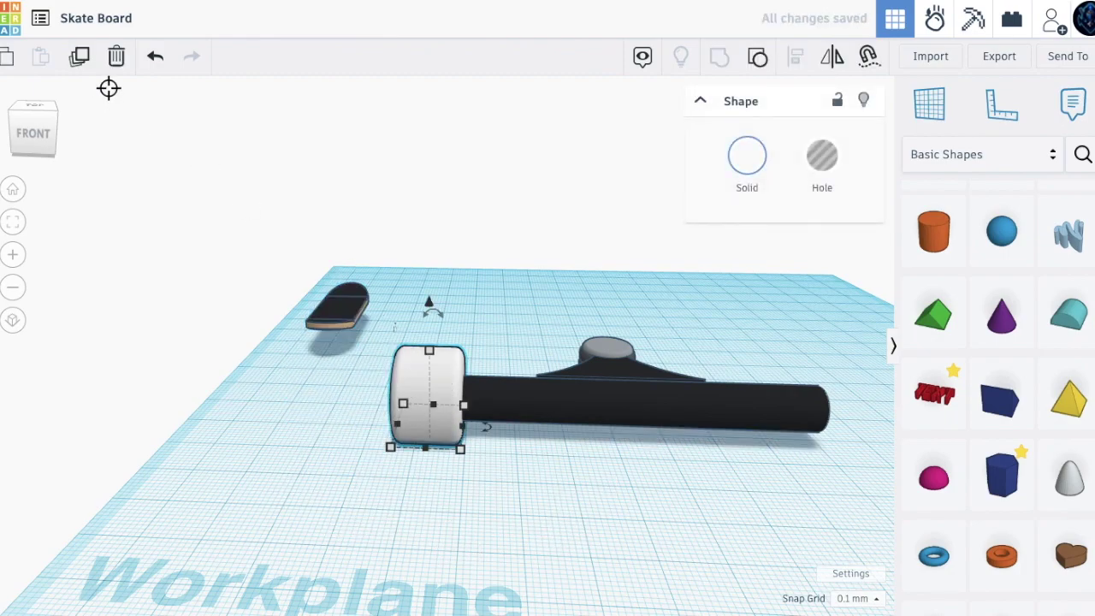
pyautogui.click(83, 58)
pyautogui.moveTo(436, 383); pyautogui.dragTo(863, 399)
pyautogui.click(735, 497)
pyautogui.moveTo(736, 497); pyautogui.dragTo(520, 345, button='right')
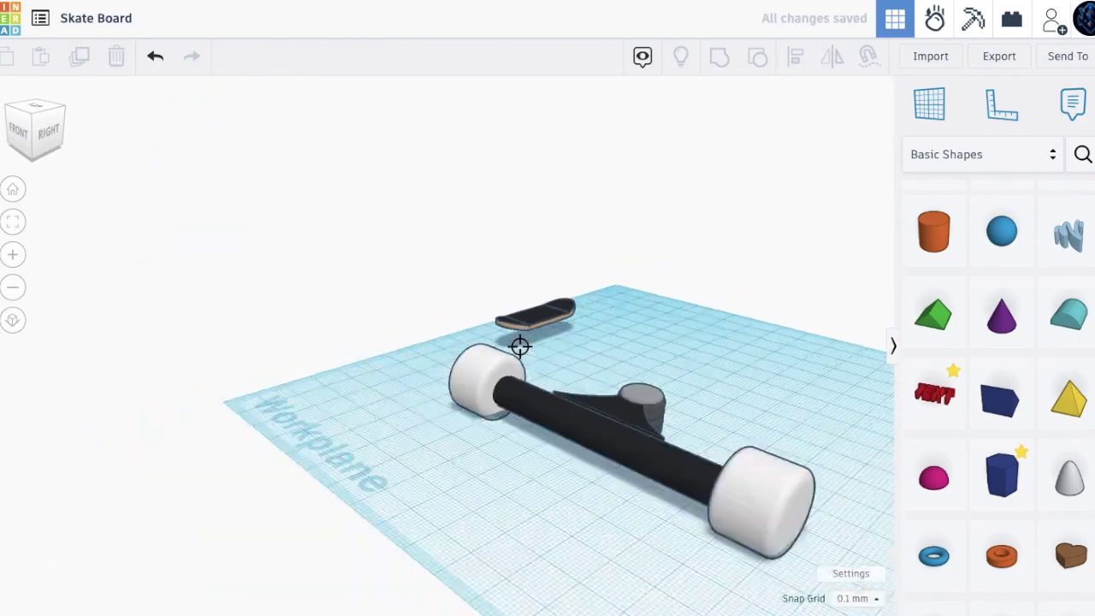
# Mirror the copied wheel along the axle direction so its recess faces outward
pyautogui.click(781, 482)
pyautogui.click(833, 57)
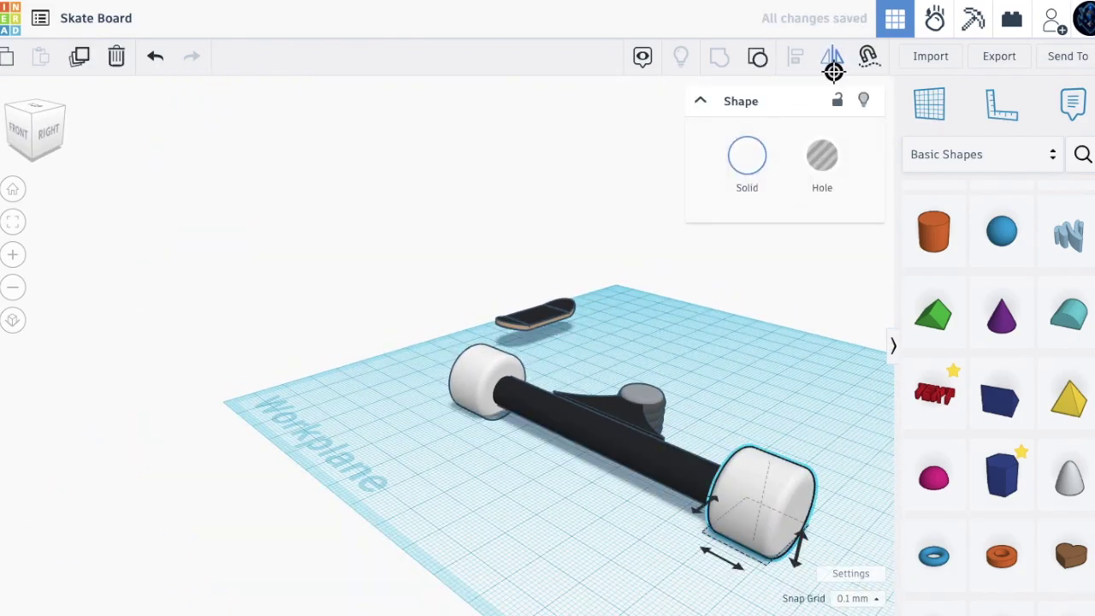
pyautogui.click(720, 553)
pyautogui.click(560, 542)
# Select both wheels, the axle, the roof piece and the ringed cylinder, and align them all to their vertical centre
pyautogui.moveTo(559, 543); pyautogui.dragTo(718, 496, button='right')
pyautogui.moveTo(649, 475); pyautogui.dragTo(714, 414, button='right')
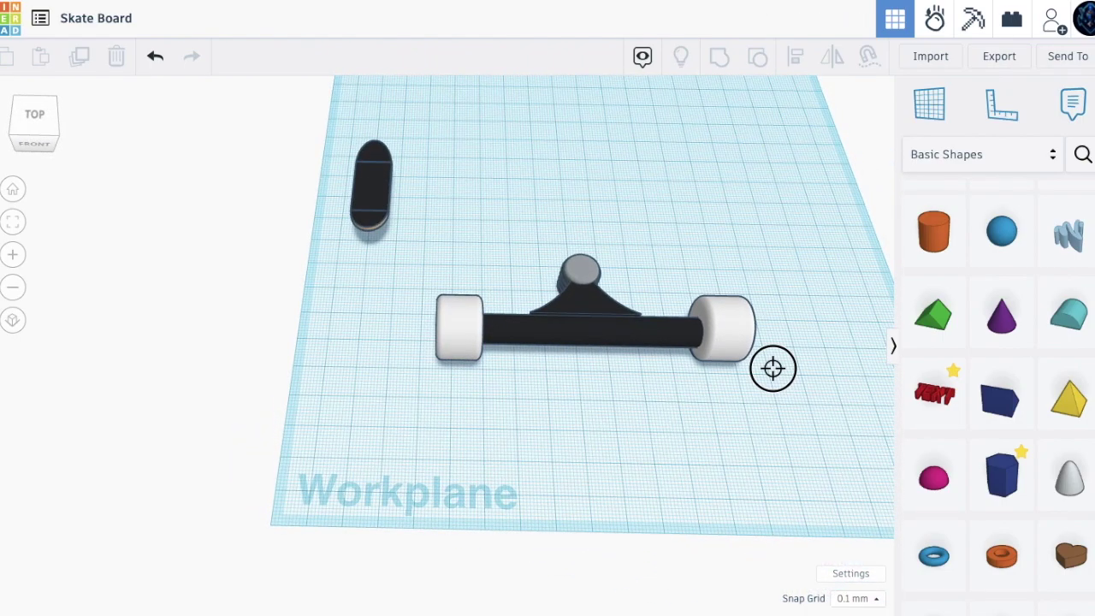
pyautogui.moveTo(445, 351); pyautogui.dragTo(454, 221)
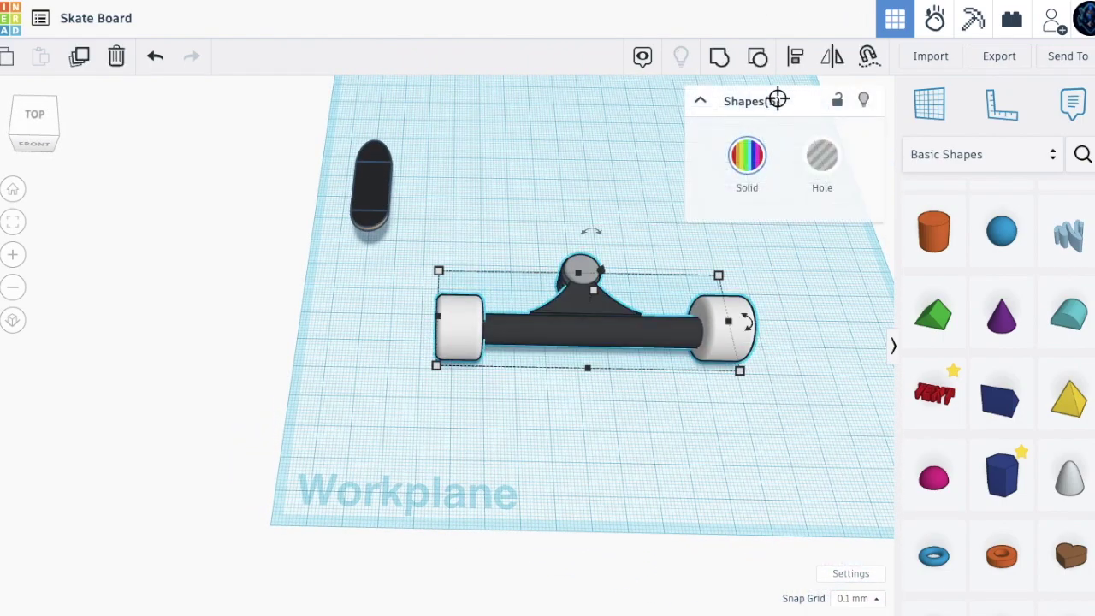
pyautogui.click(804, 62)
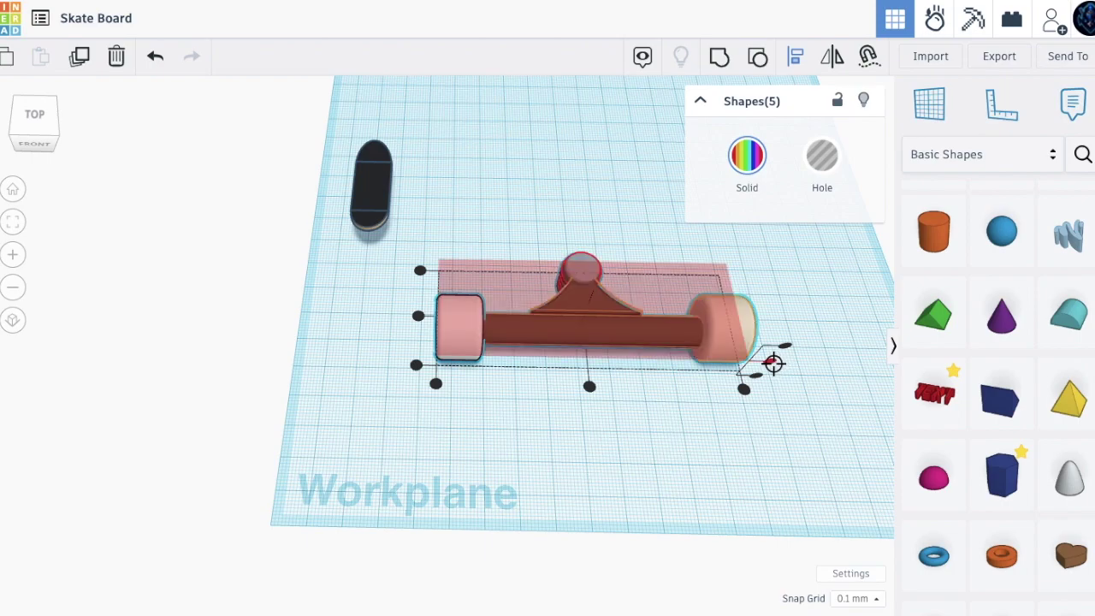
pyautogui.click(773, 364)
pyautogui.click(687, 428)
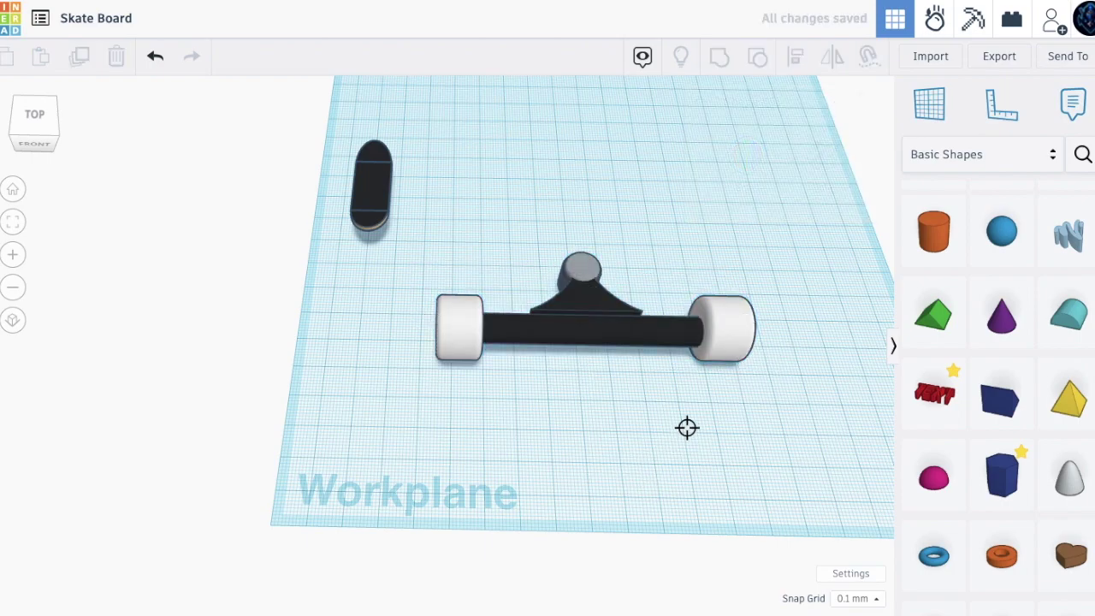
# Enlarge the white wheel at the axle's end nearest the skateboard
pyautogui.moveTo(726, 378); pyautogui.dragTo(708, 348, button='right')
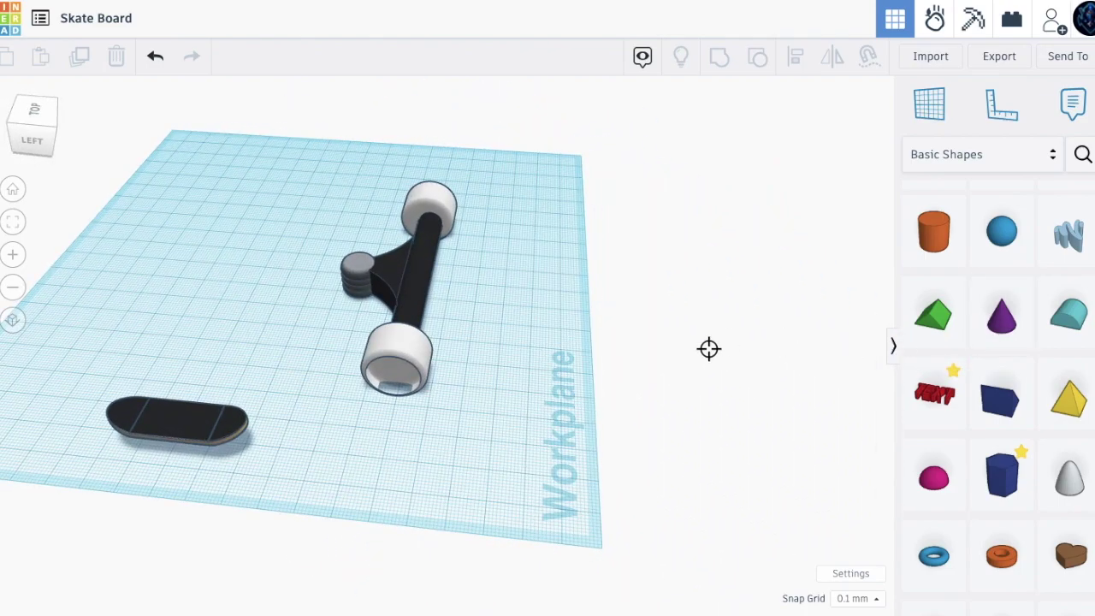
pyautogui.click(402, 360)
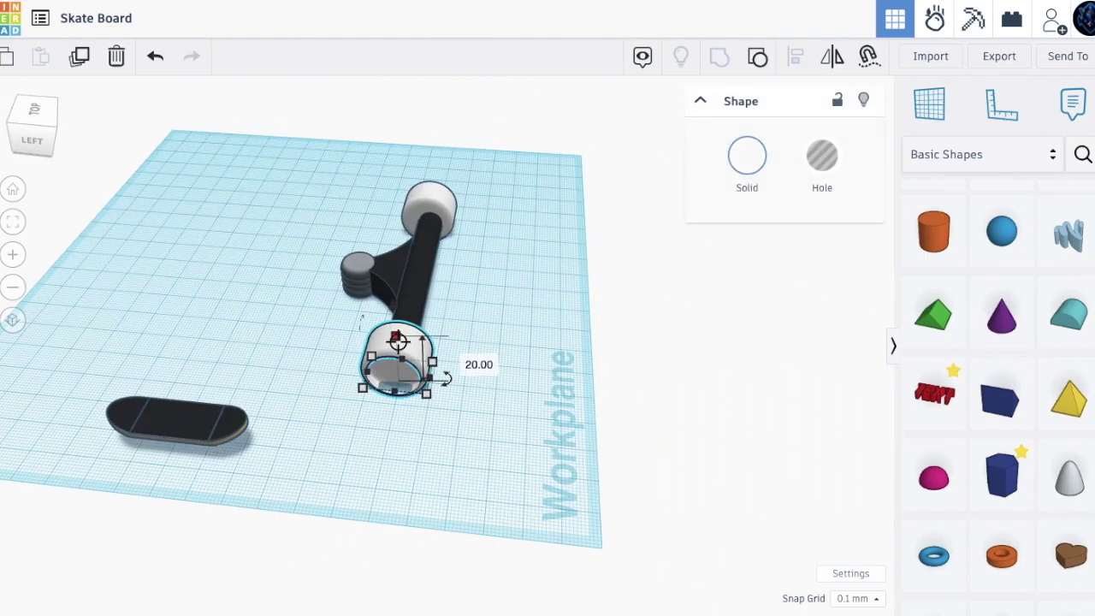
pyautogui.moveTo(432, 361); pyautogui.dragTo(441, 356)
pyautogui.click(512, 399)
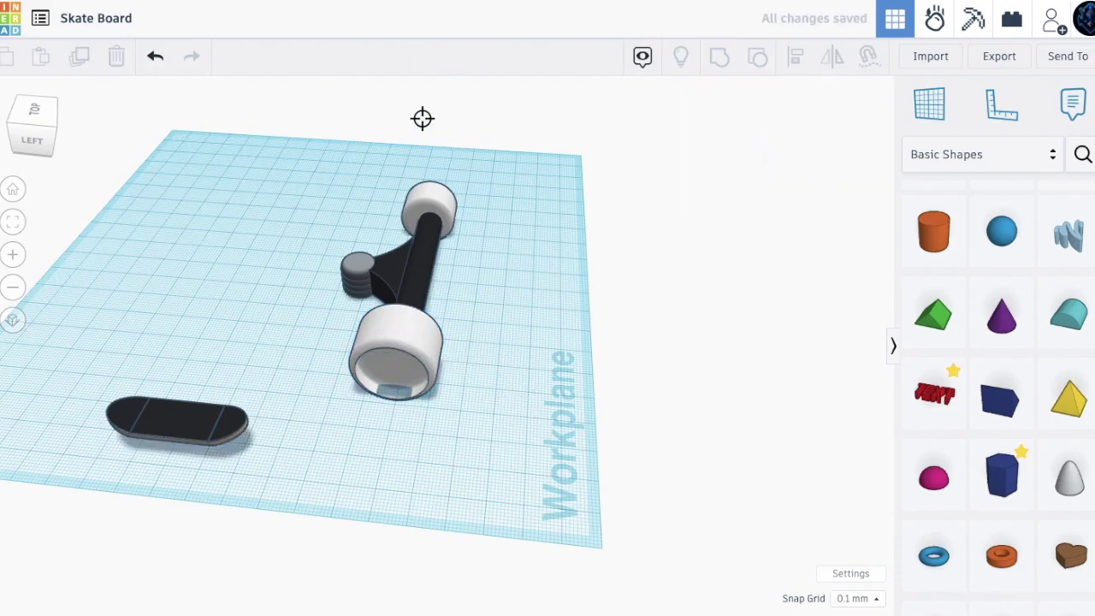
# Enlarge the white wheel at the axle's end farthest from the skateboard to a height of 26.09 mm
pyautogui.click(434, 193)
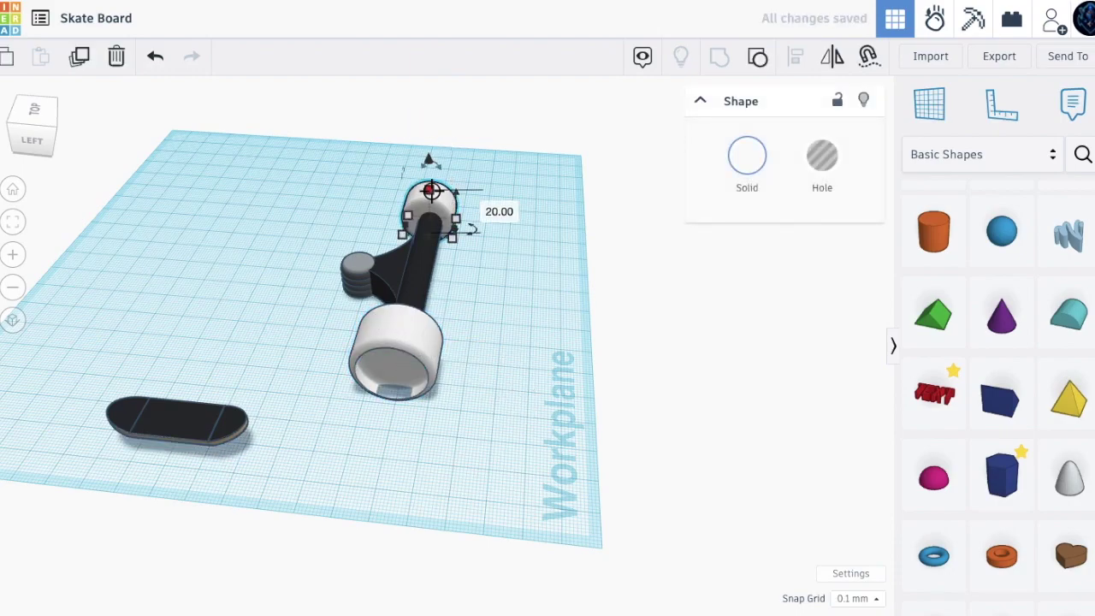
pyautogui.moveTo(431, 191); pyautogui.dragTo(423, 180)
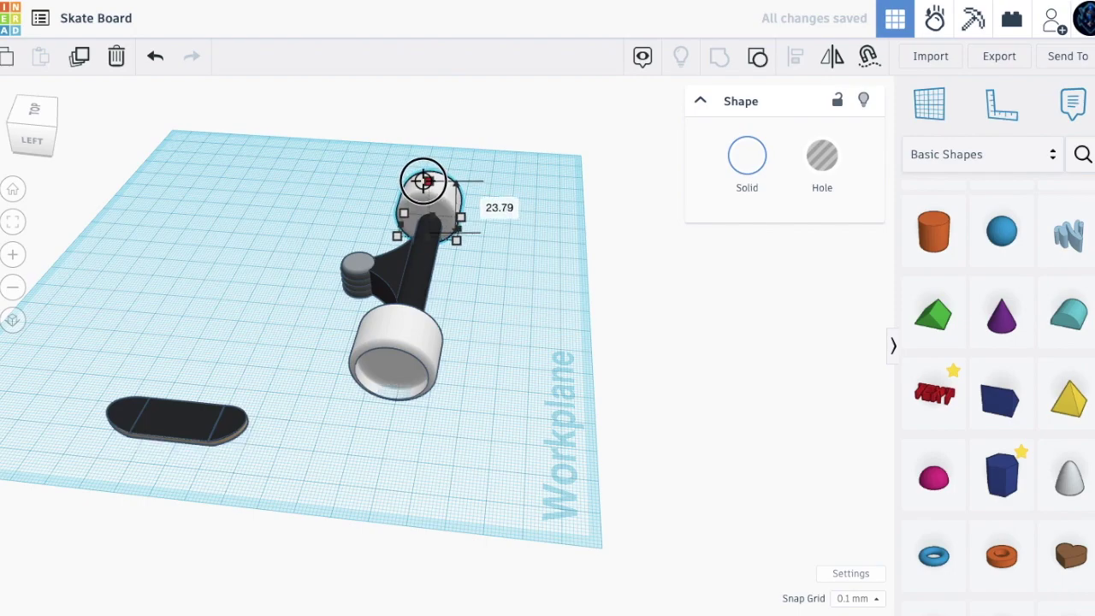
pyautogui.click(396, 318)
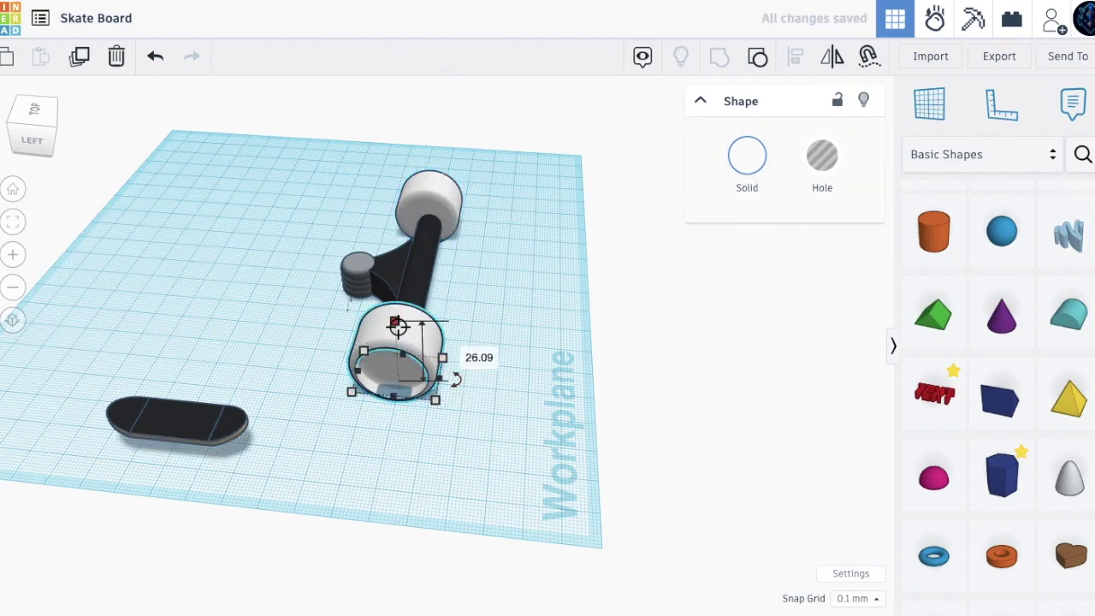
pyautogui.click(432, 178)
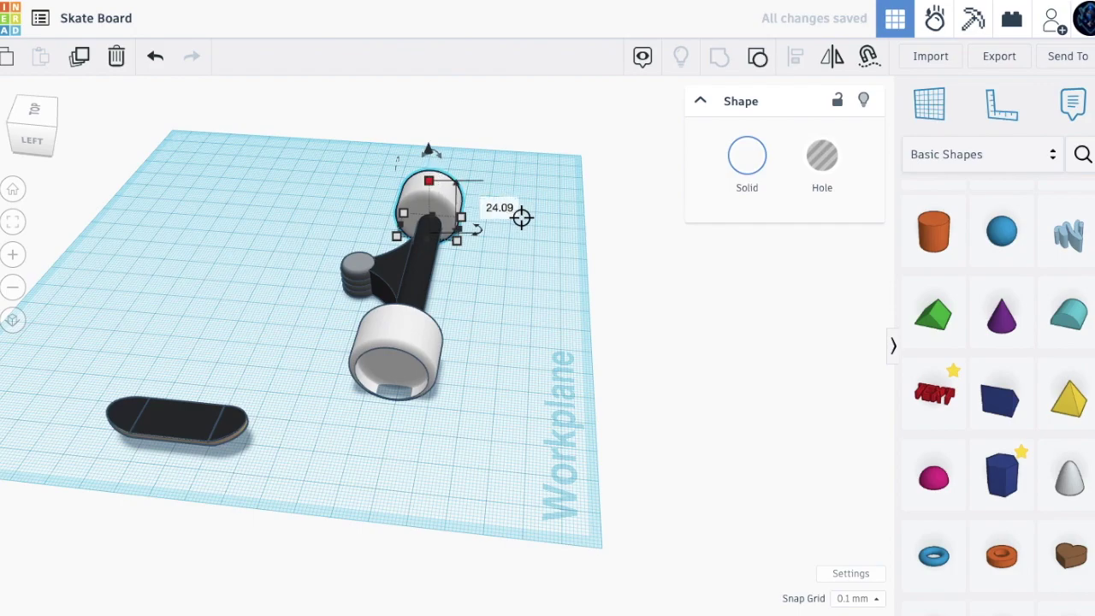
pyautogui.moveTo(432, 181); pyautogui.dragTo(428, 173)
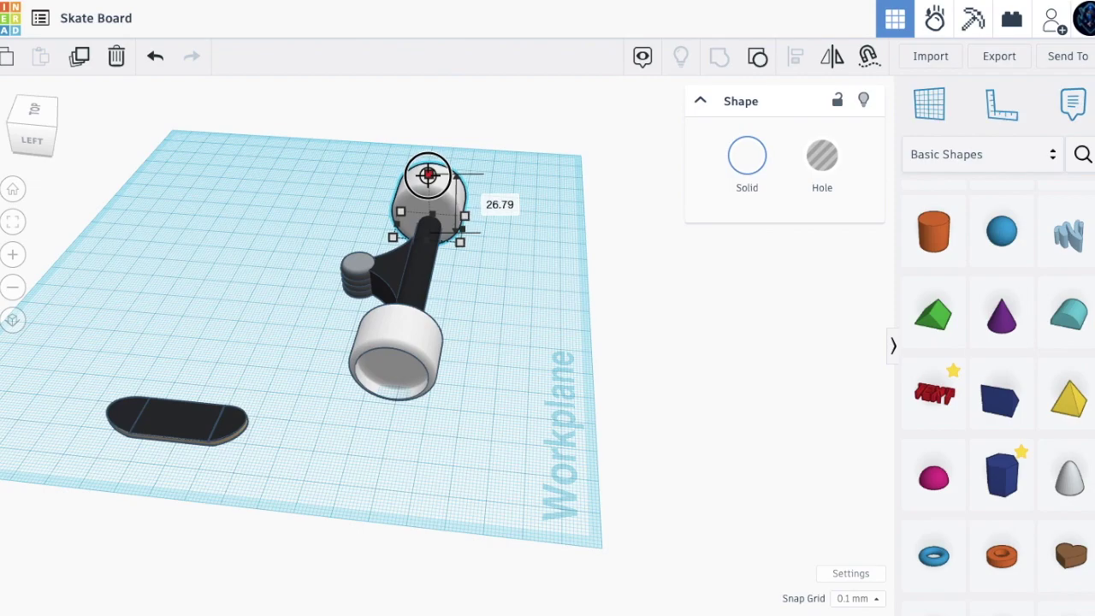
pyautogui.moveTo(428, 174); pyautogui.dragTo(427, 174)
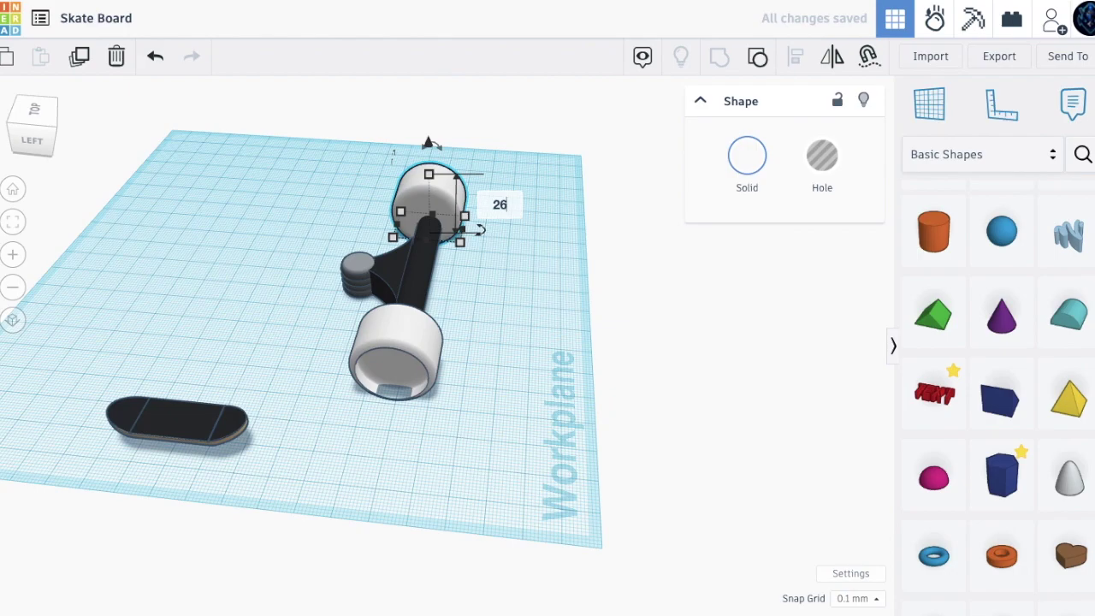
pyautogui.press('Return')
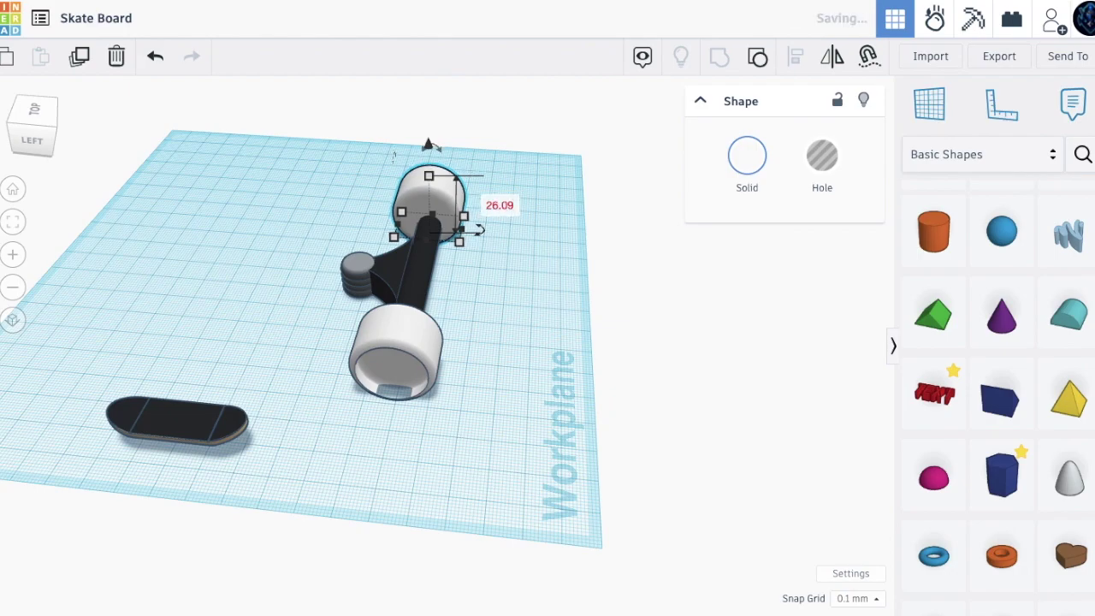
# Select all five truck parts and align them to their vertical centre
pyautogui.moveTo(542, 244); pyautogui.dragTo(546, 357, button='right')
pyautogui.click(516, 226)
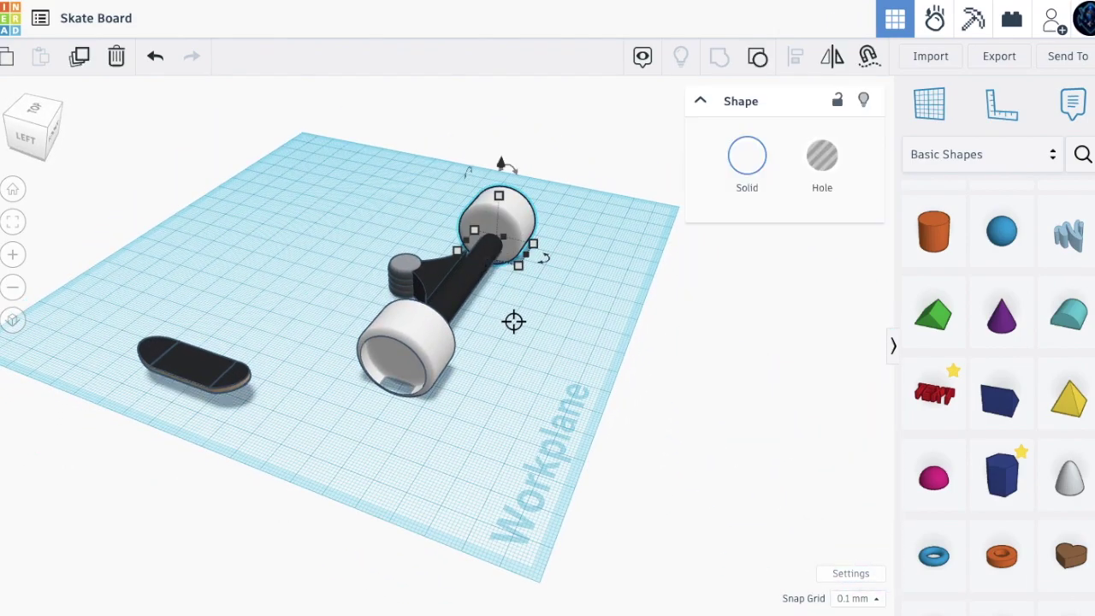
pyautogui.keyDown('shift'); pyautogui.click(442, 315); pyautogui.keyUp('shift')
pyautogui.keyDown('shift'); pyautogui.click(418, 362); pyautogui.keyUp('shift')
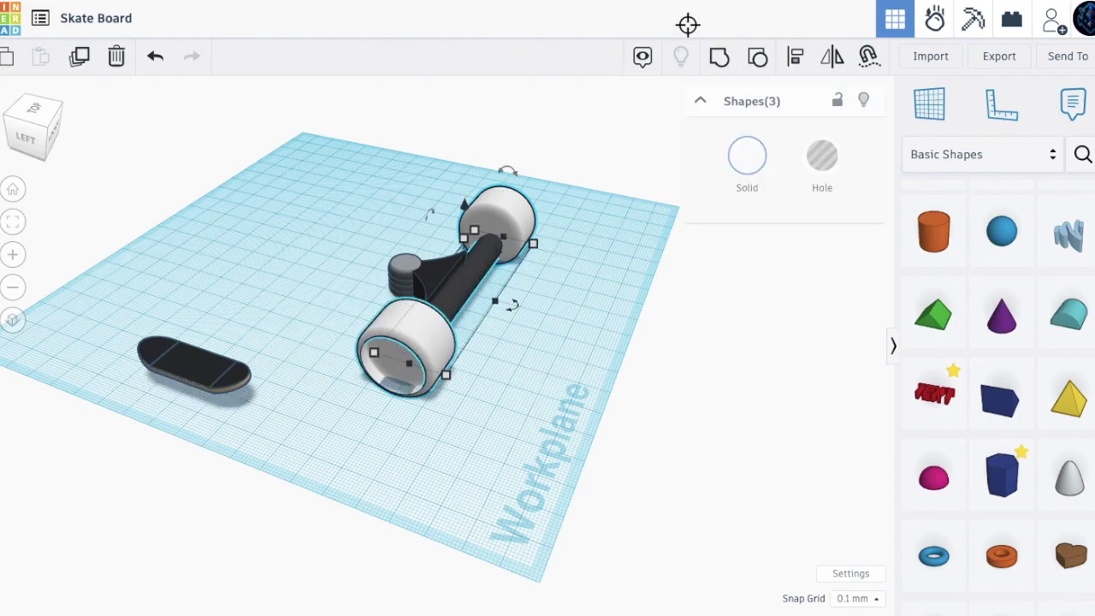
pyautogui.click(548, 288)
pyautogui.moveTo(548, 288); pyautogui.dragTo(272, 183)
pyautogui.moveTo(525, 426); pyautogui.dragTo(371, 102)
pyautogui.click(797, 58)
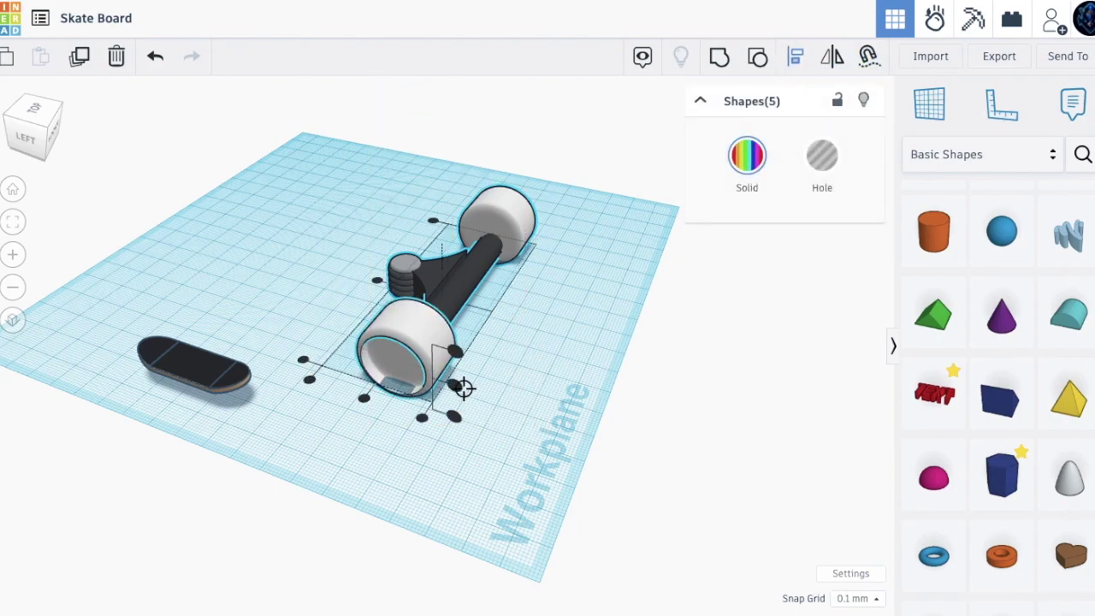
pyautogui.click(455, 386)
pyautogui.click(405, 414)
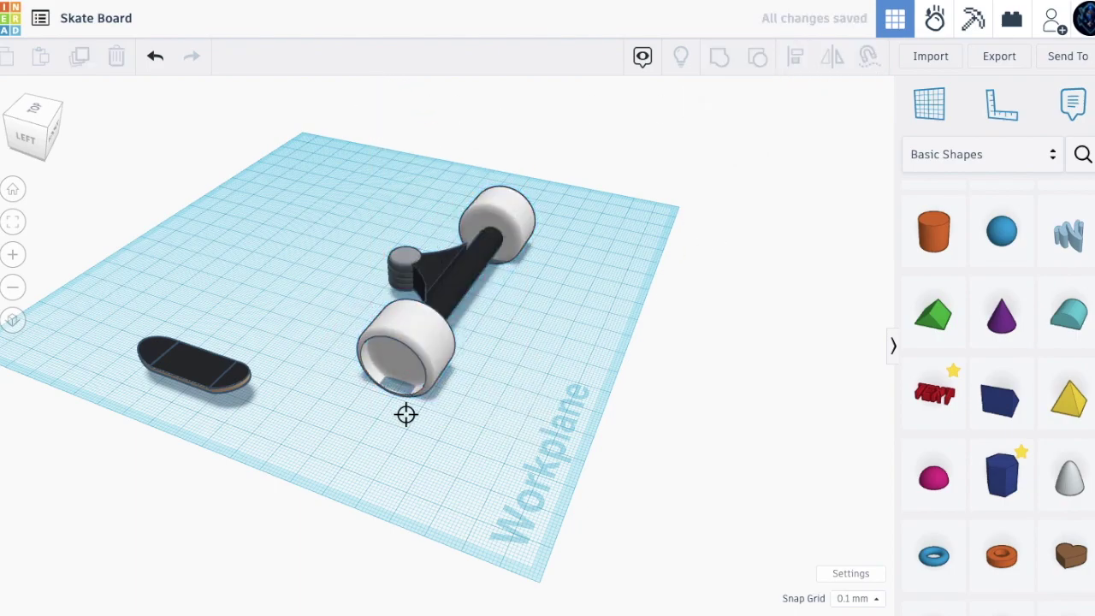
# Align the axle and the wheel nearest the skateboard to their centre across the axle's width
pyautogui.click(473, 299)
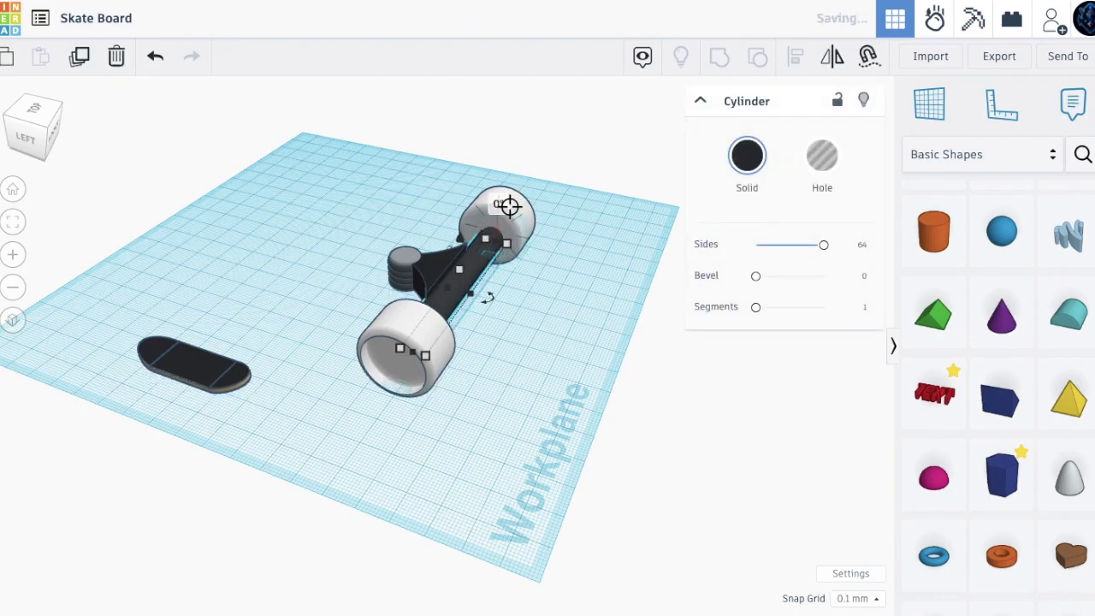
pyautogui.keyDown('shift'); pyautogui.click(424, 332); pyautogui.keyUp('shift')
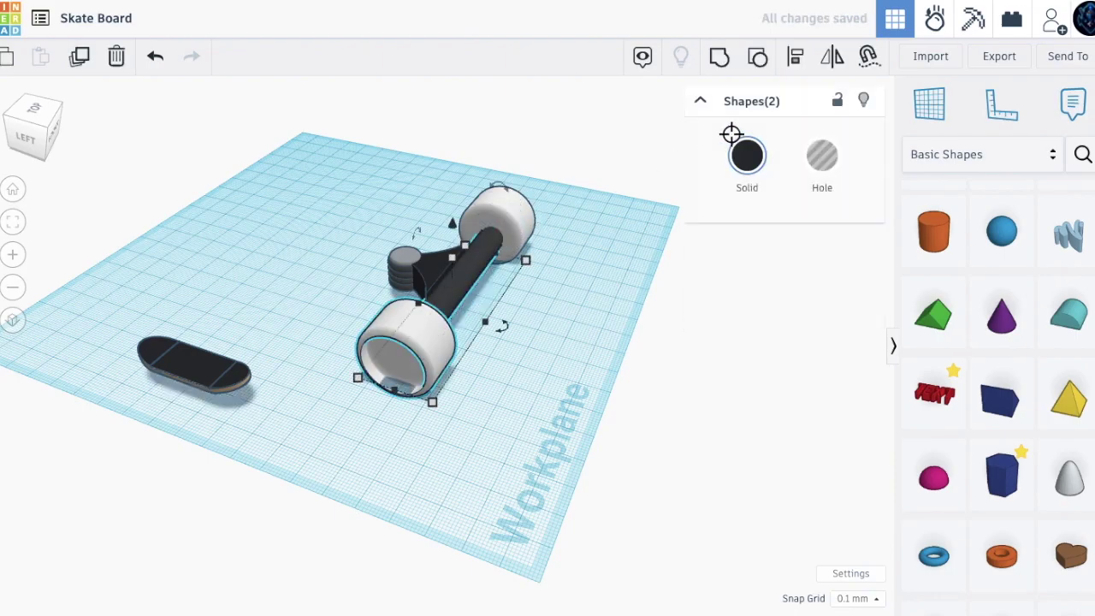
pyautogui.click(789, 64)
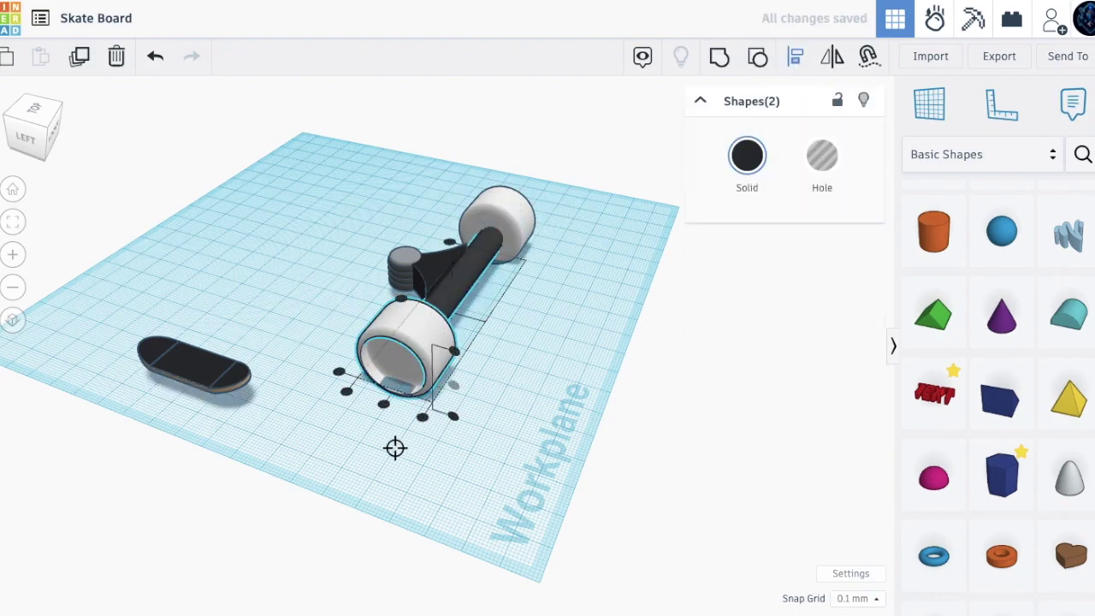
pyautogui.click(388, 404)
pyautogui.click(464, 415)
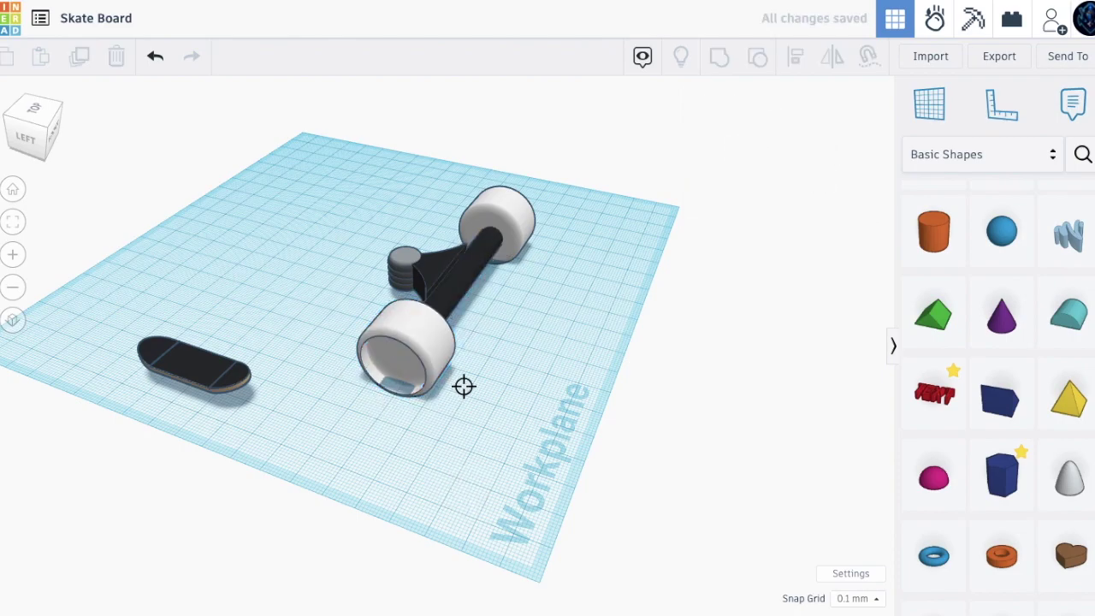
# Nudge the wheel farthest from the skateboard sideways to centre it on the axle
pyautogui.moveTo(484, 424); pyautogui.dragTo(624, 399, button='right')
pyautogui.scroll(6, 399, 258)
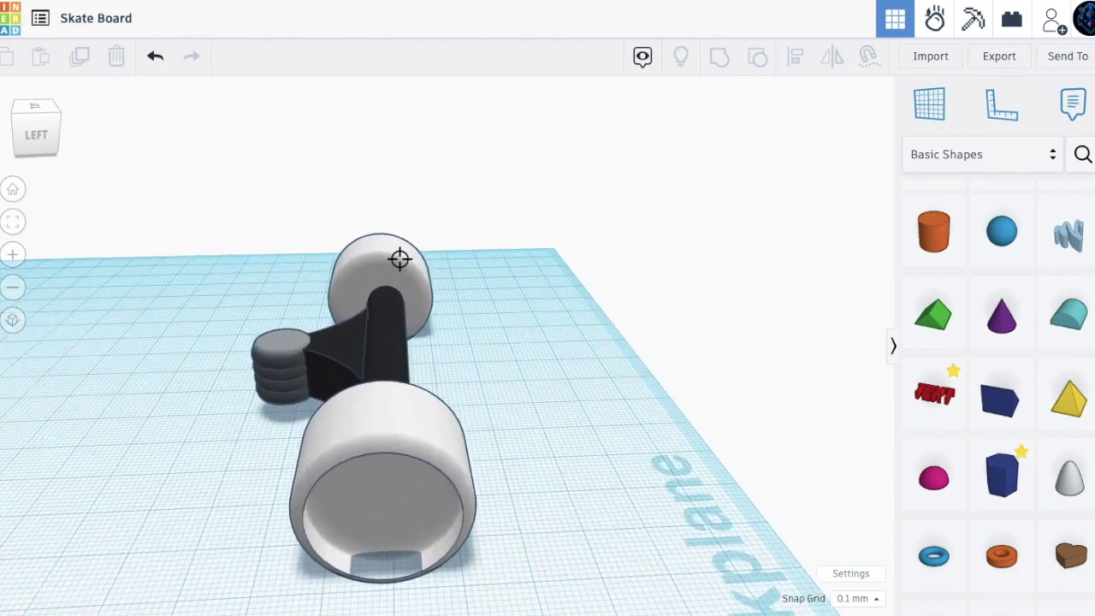
pyautogui.click(400, 258)
pyautogui.press('Right')
pyautogui.press('Right')
pyautogui.press('Right')
pyautogui.press('Right')
pyautogui.press('Right')
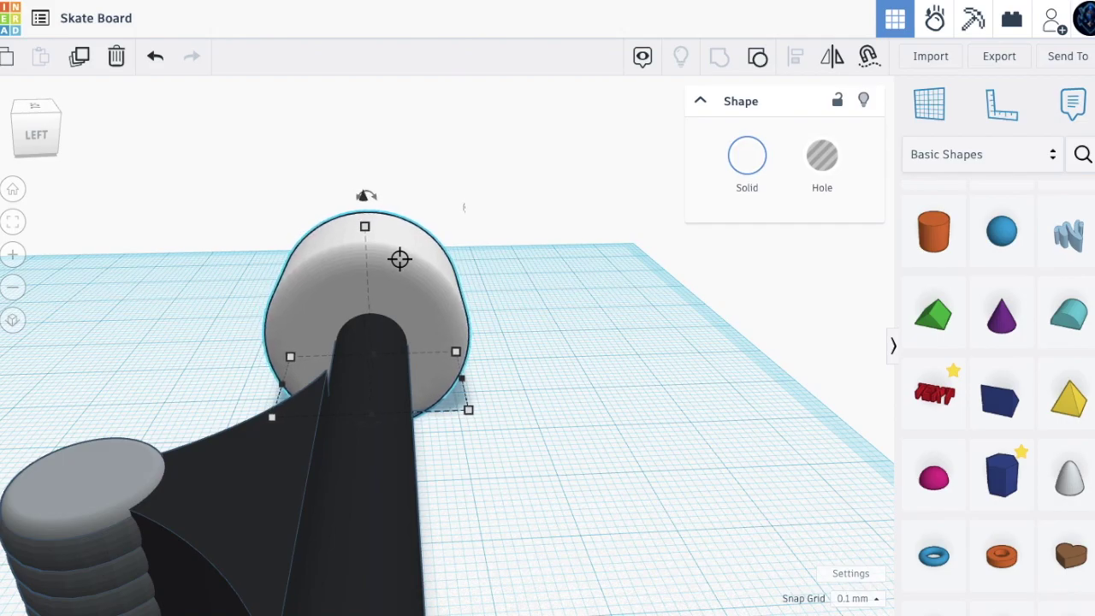
pyautogui.click(653, 485)
# Lower the ringed cylinder relative to the axle and its black base
pyautogui.moveTo(653, 484); pyautogui.dragTo(691, 398, button='right')
pyautogui.scroll(3, 654, 405)
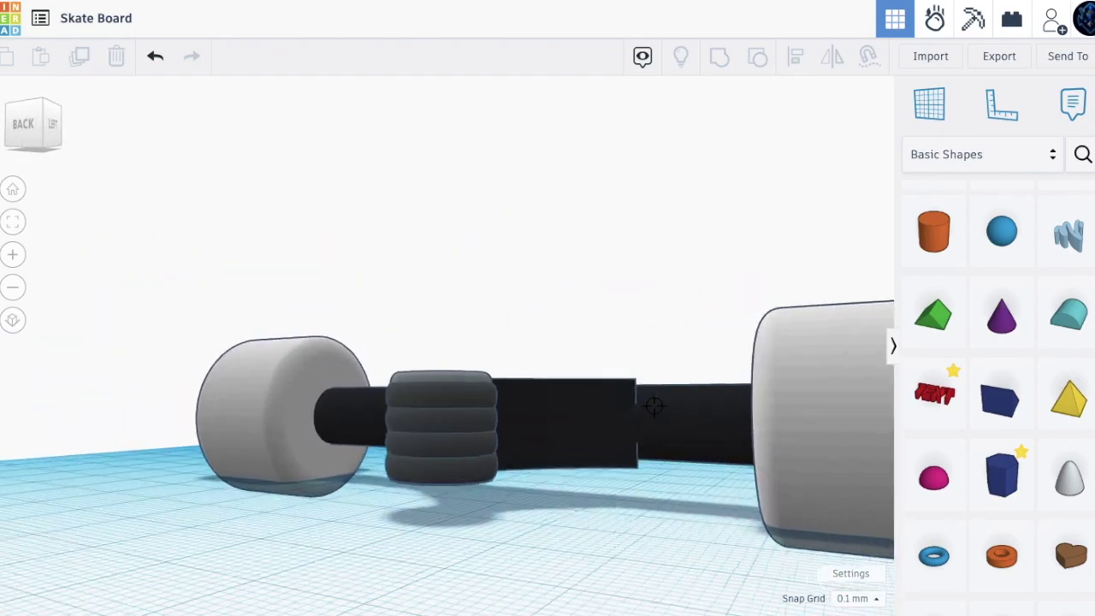
pyautogui.click(444, 393)
pyautogui.moveTo(462, 449); pyautogui.dragTo(442, 406, button='right')
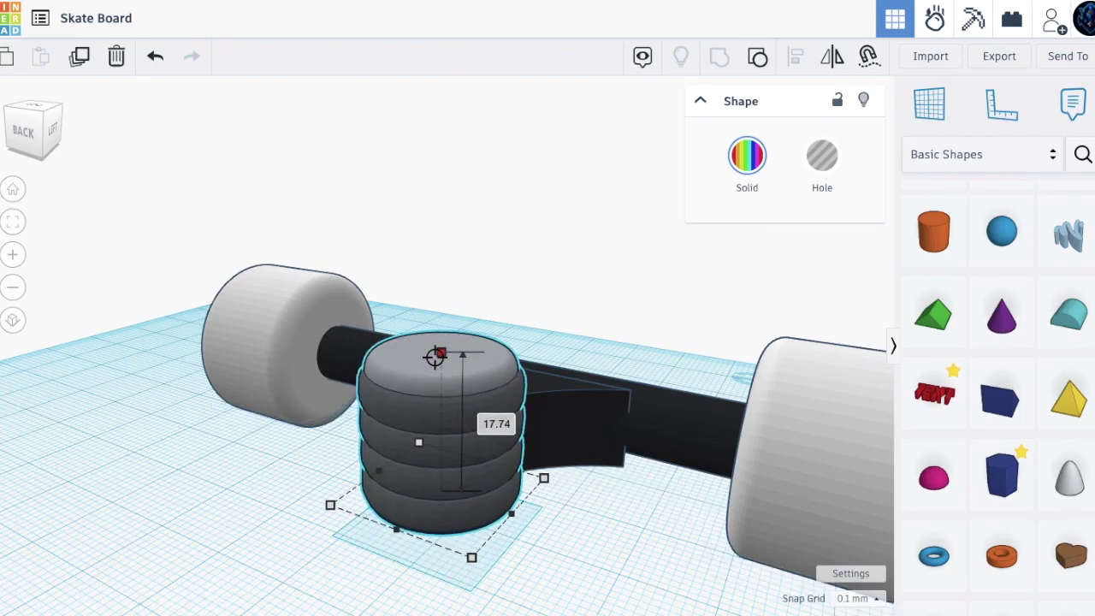
pyautogui.moveTo(445, 313); pyautogui.dragTo(444, 321, button='right')
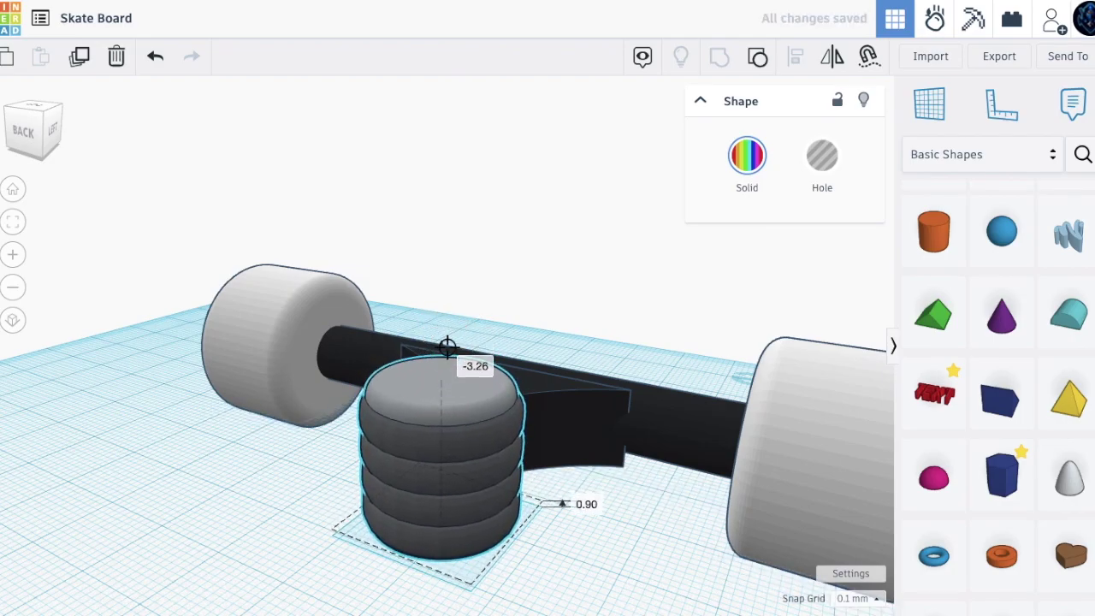
pyautogui.moveTo(451, 363); pyautogui.dragTo(454, 374, button='right')
pyautogui.moveTo(455, 373); pyautogui.dragTo(460, 434)
pyautogui.moveTo(460, 434); pyautogui.dragTo(420, 514, button='right')
pyautogui.scroll(-3, 420, 513)
pyautogui.click(386, 329)
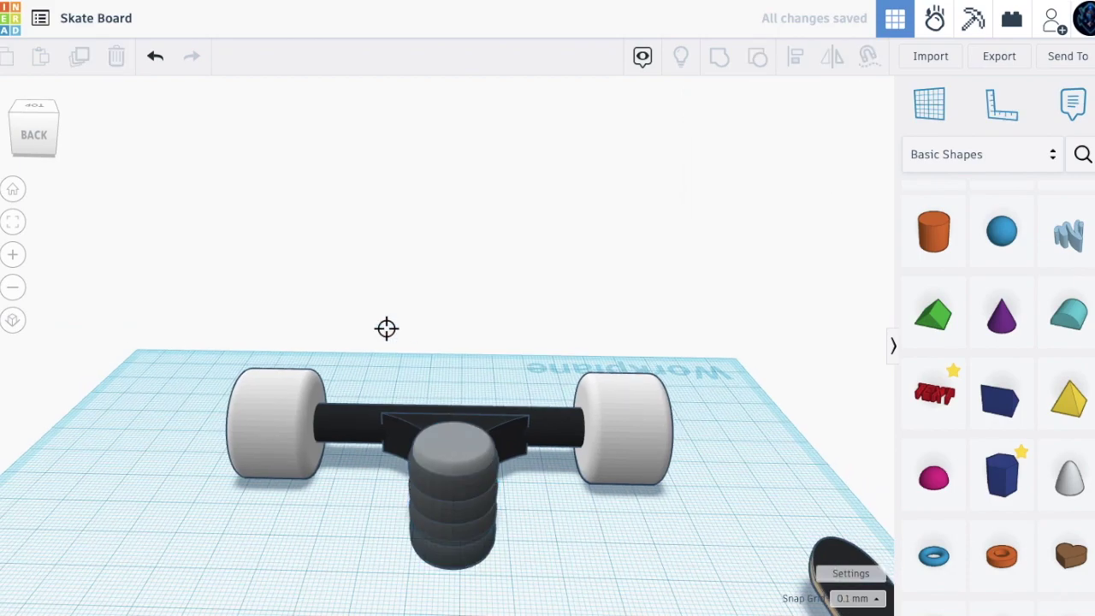
# Group all the truck parts into one shape and rotate it 180° so it is turned upside down
pyautogui.scroll(-2, 386, 329)
pyautogui.moveTo(300, 234); pyautogui.dragTo(249, 173)
pyautogui.moveTo(553, 481); pyautogui.dragTo(159, 261)
pyautogui.hotkey('ctrl', 'g')
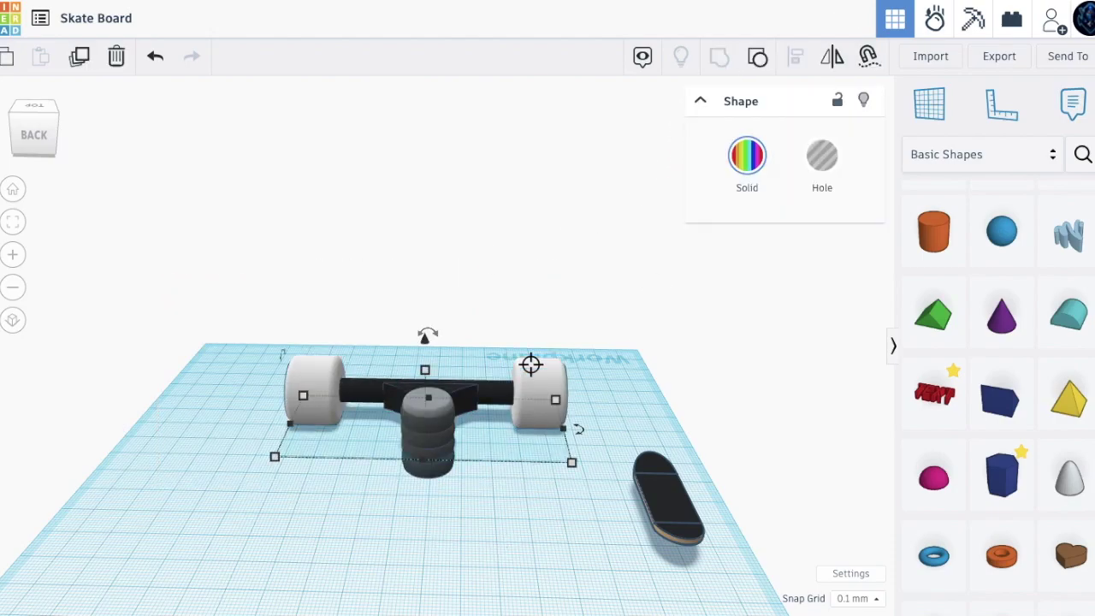
pyautogui.moveTo(427, 332); pyautogui.dragTo(427, 492)
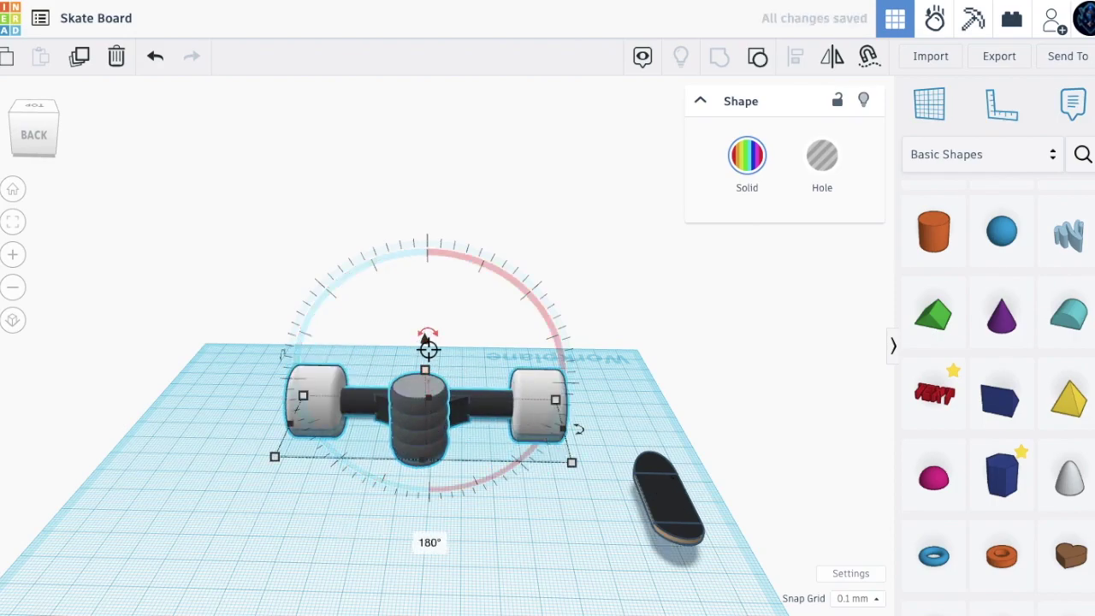
# Scale the truck down proportionally to 7.20 mm tall and set its elevation above the workplane to 0
pyautogui.keyDown('shift'); pyautogui.moveTo(431, 375); pyautogui.dragTo(430, 431); pyautogui.keyUp('shift')
pyautogui.press('f')
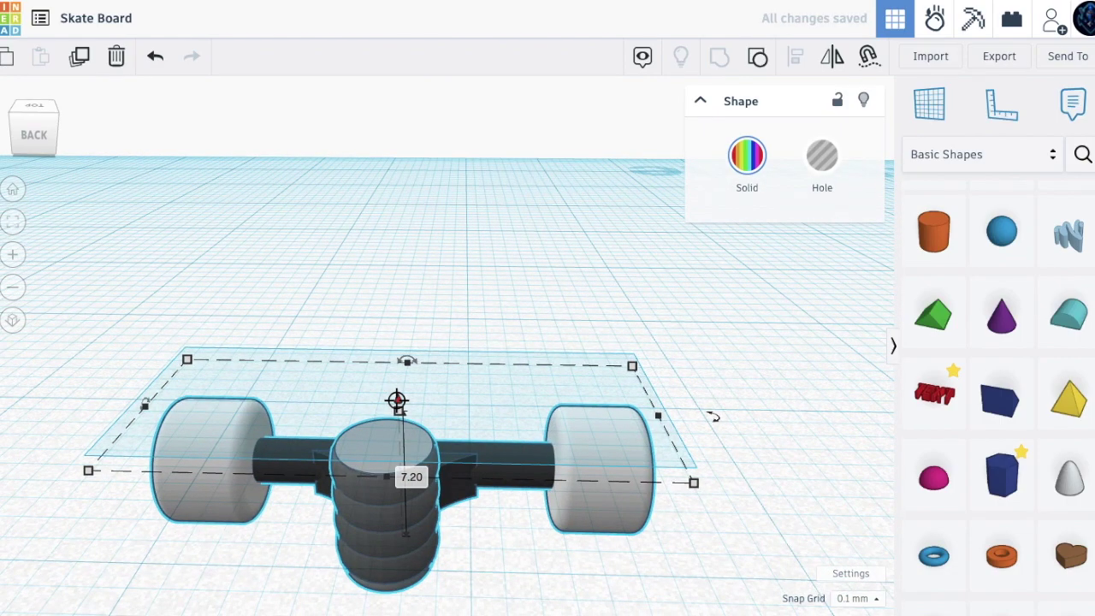
pyautogui.moveTo(396, 399); pyautogui.dragTo(399, 350)
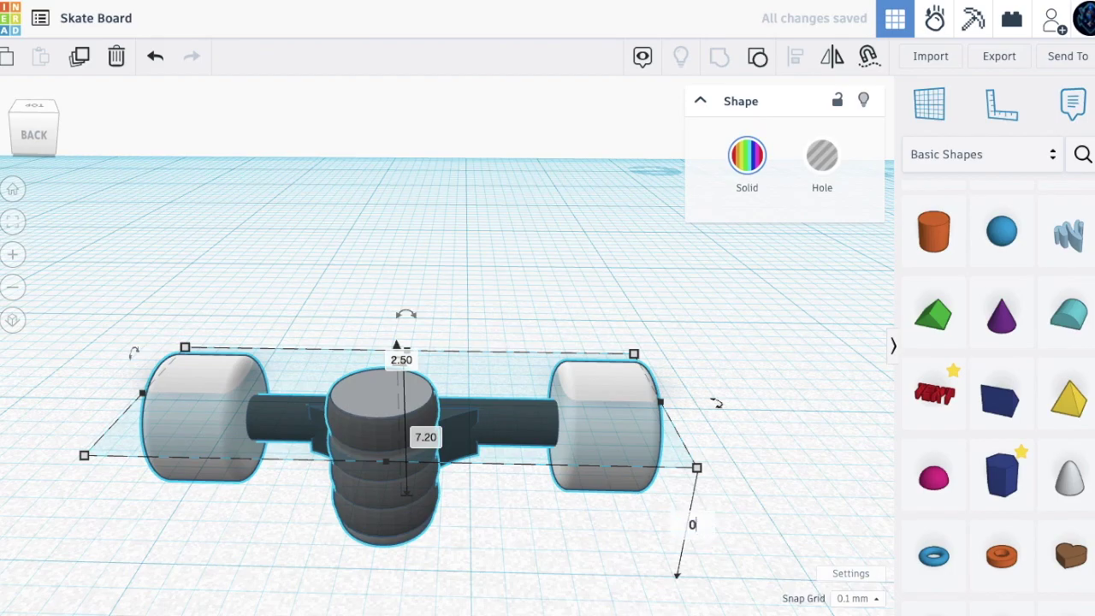
pyautogui.press('Return')
pyautogui.scroll(-6, 498, 275)
pyautogui.moveTo(857, 368); pyautogui.dragTo(477, 292)
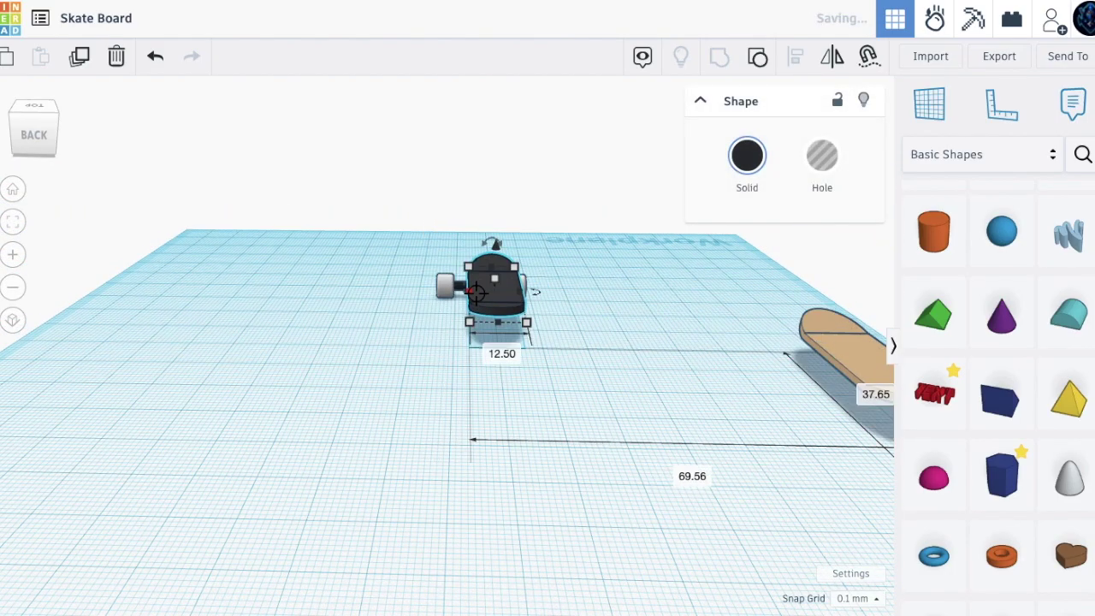
pyautogui.hotkey('ctrl', 'z')
# Move the black top and the light brown deck together over the truck
pyautogui.moveTo(851, 342); pyautogui.dragTo(475, 267)
pyautogui.moveTo(481, 376); pyautogui.dragTo(598, 291, button='right')
pyautogui.scroll(5, 484, 240)
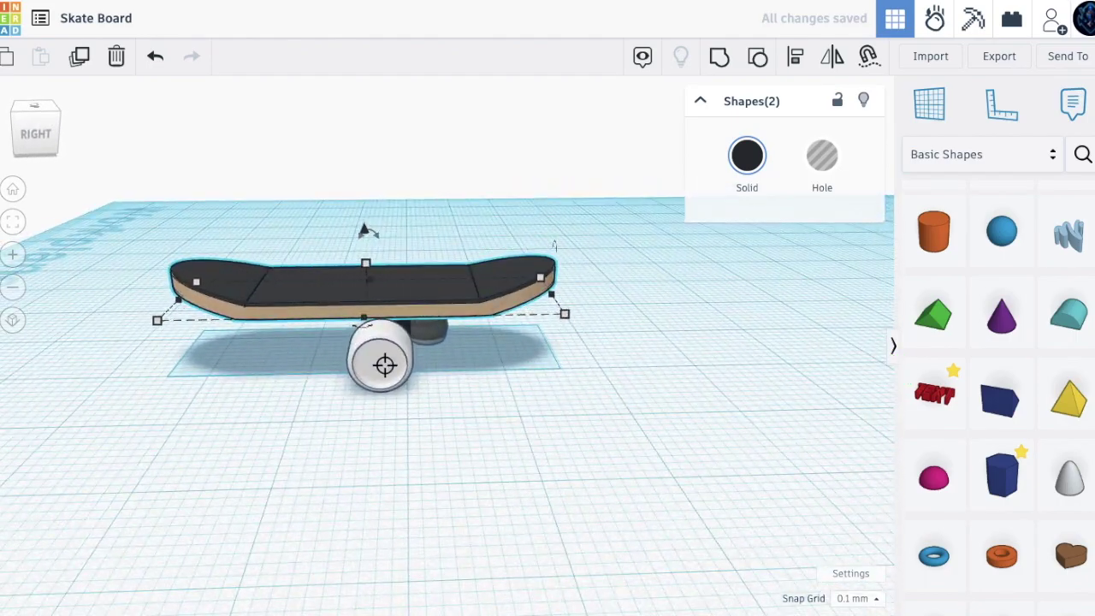
# Scale the truck down proportionally to about 4.3 mm tall and position it beneath one end of the deck
pyautogui.click(384, 362)
pyautogui.moveTo(403, 284); pyautogui.dragTo(408, 318)
pyautogui.scroll(5, 410, 318)
pyautogui.scroll(-5, 408, 317)
pyautogui.scroll(2, 408, 316)
pyautogui.moveTo(420, 339); pyautogui.dragTo(119, 336)
pyautogui.moveTo(120, 335); pyautogui.dragTo(403, 352, button='right')
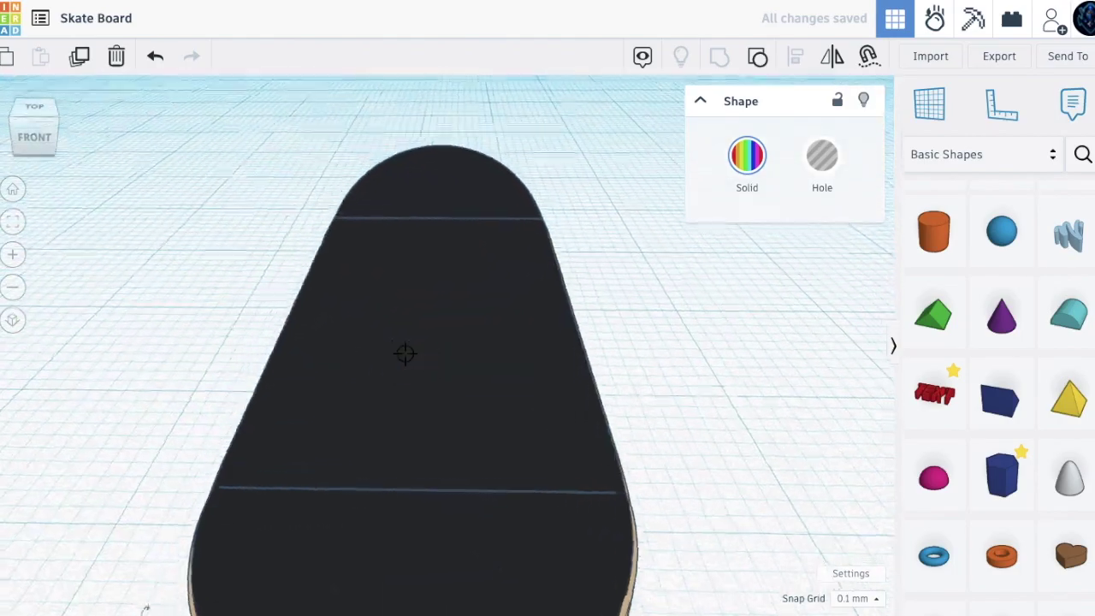
pyautogui.scroll(-5, 403, 351)
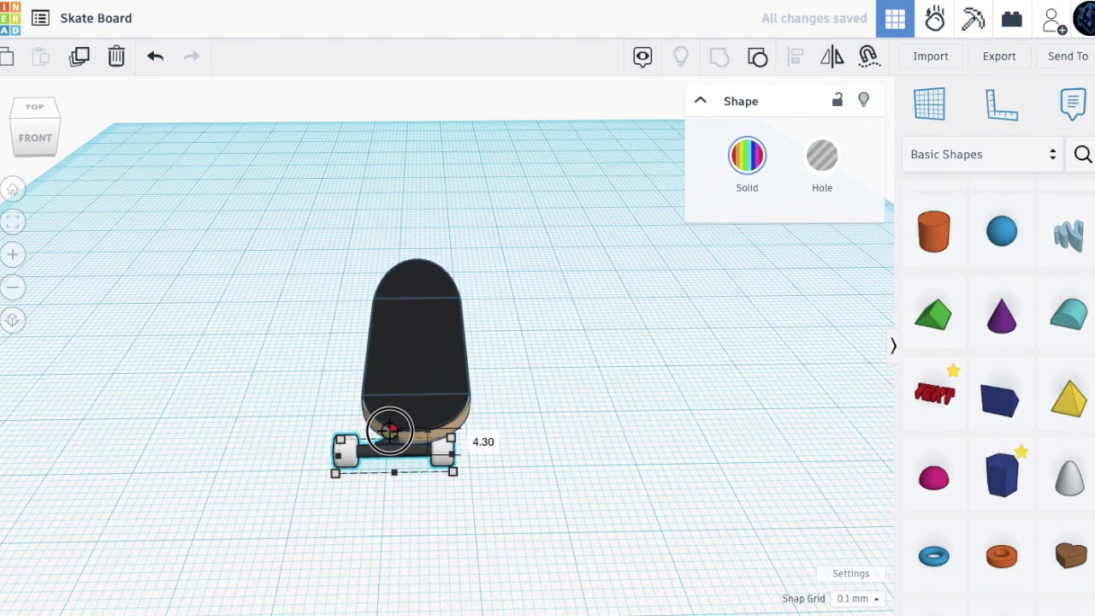
pyautogui.moveTo(368, 453); pyautogui.dragTo(391, 425)
# Raise the truck 1.40 mm against the deck's underside and nudge it slightly towards the nearest deck end
pyautogui.moveTo(390, 425); pyautogui.dragTo(658, 374, button='right')
pyautogui.click(516, 346)
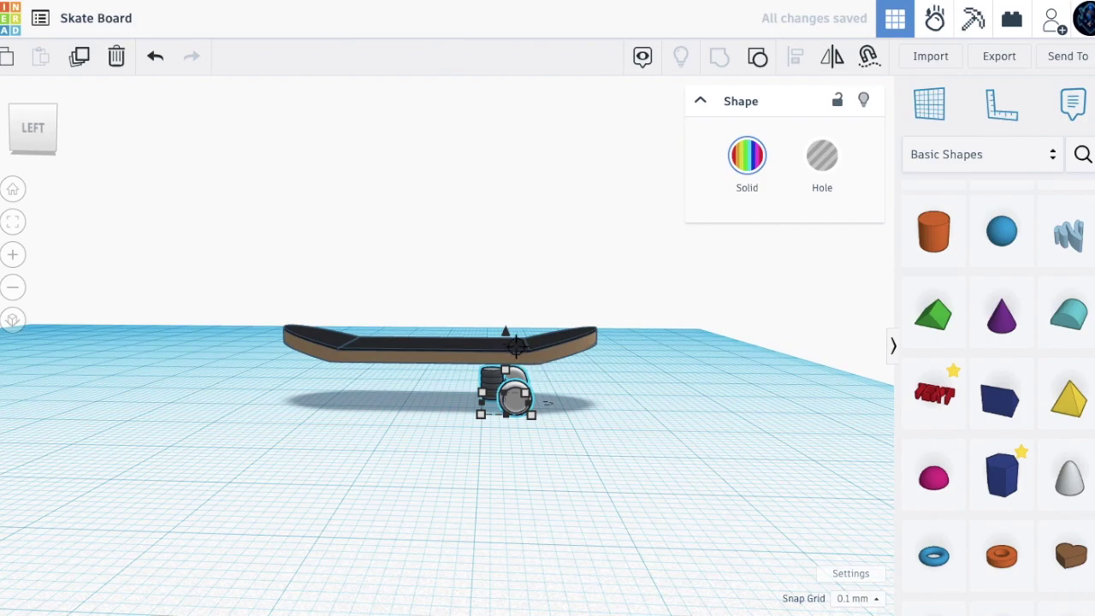
pyautogui.moveTo(508, 334); pyautogui.dragTo(504, 320)
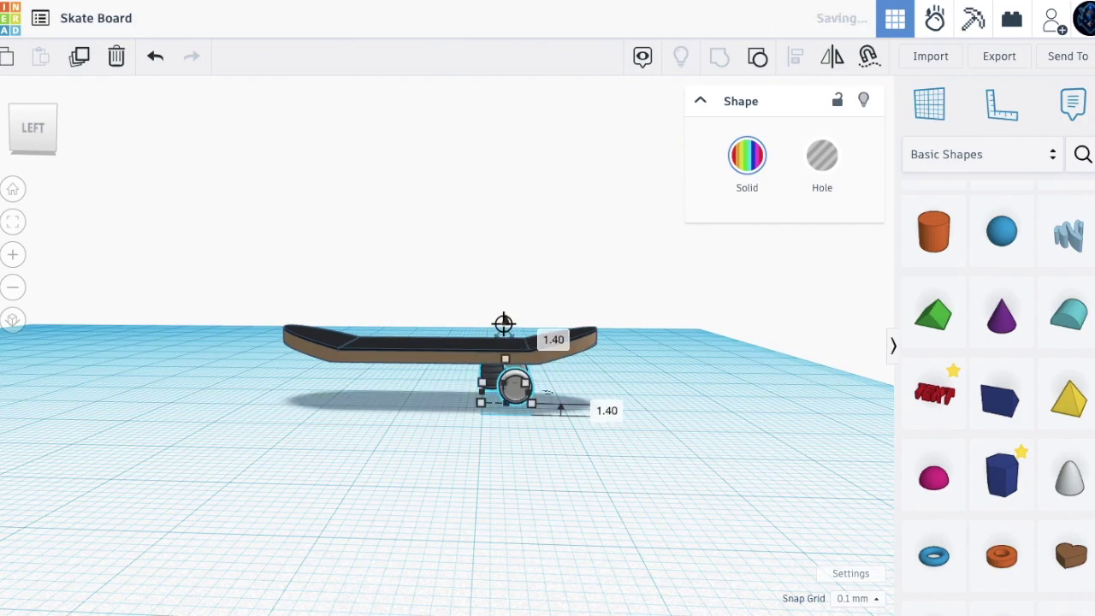
pyautogui.press('Right')
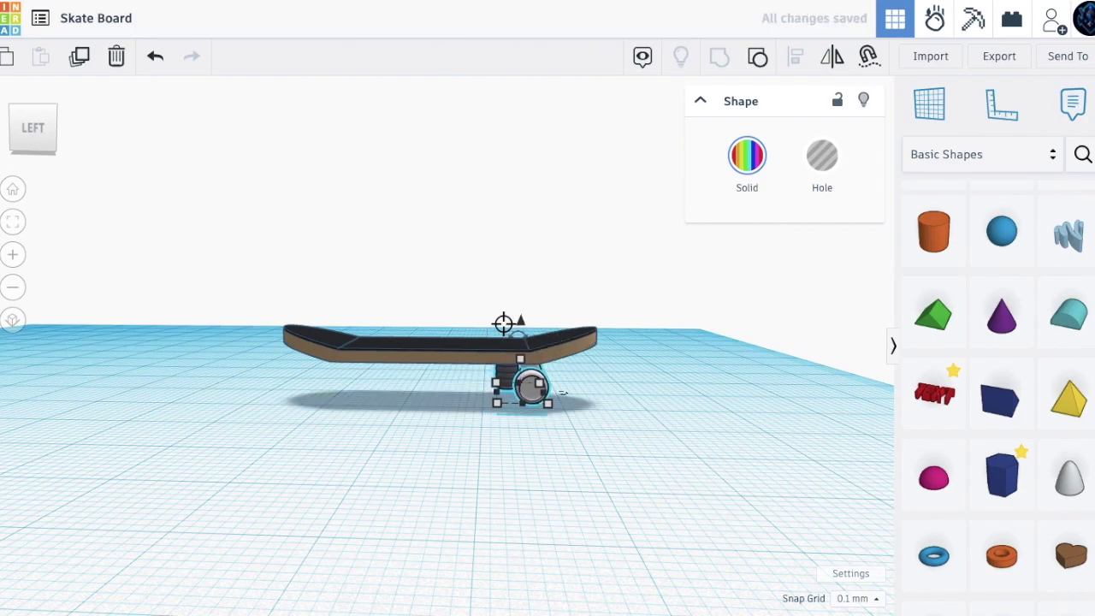
# Duplicate the truck and move the copy beneath the opposite end of the deck, using a 1.0 mm snap grid
pyautogui.moveTo(503, 323); pyautogui.dragTo(795, 439, button='right')
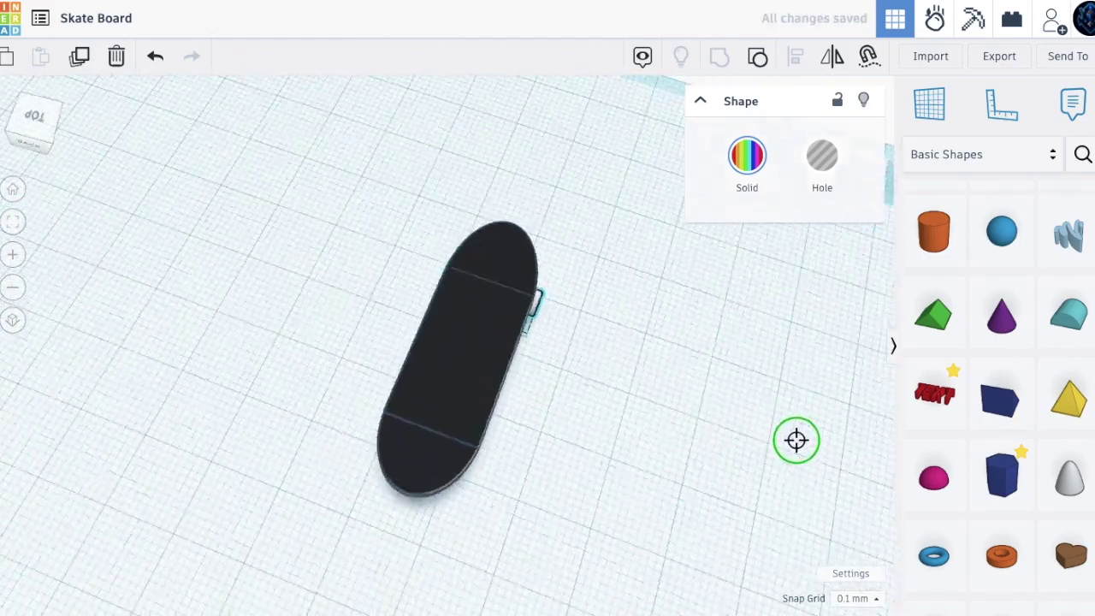
pyautogui.click(78, 58)
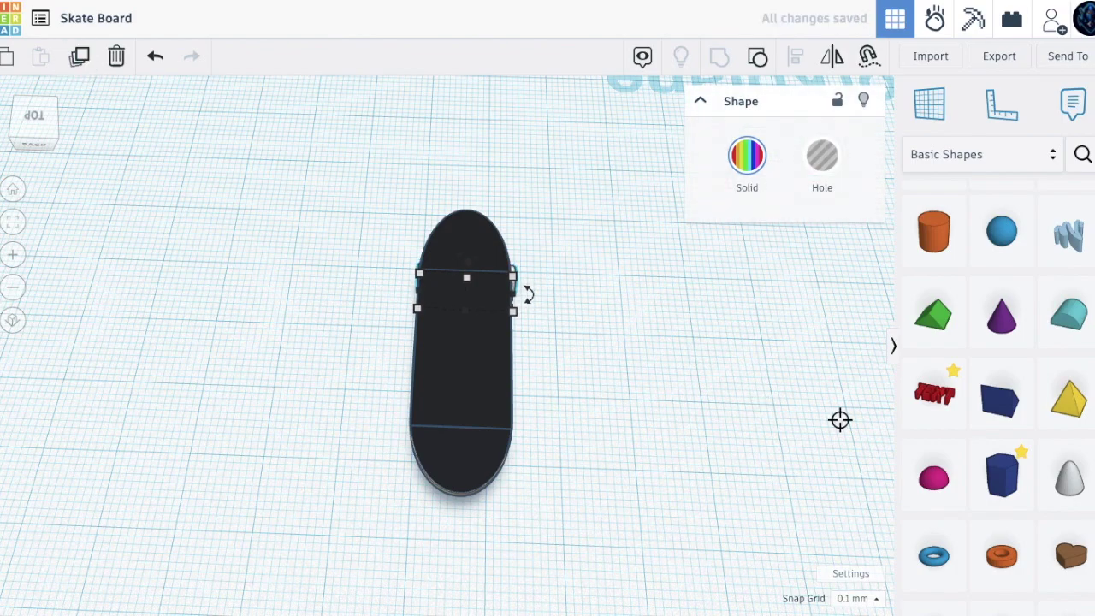
pyautogui.click(853, 598)
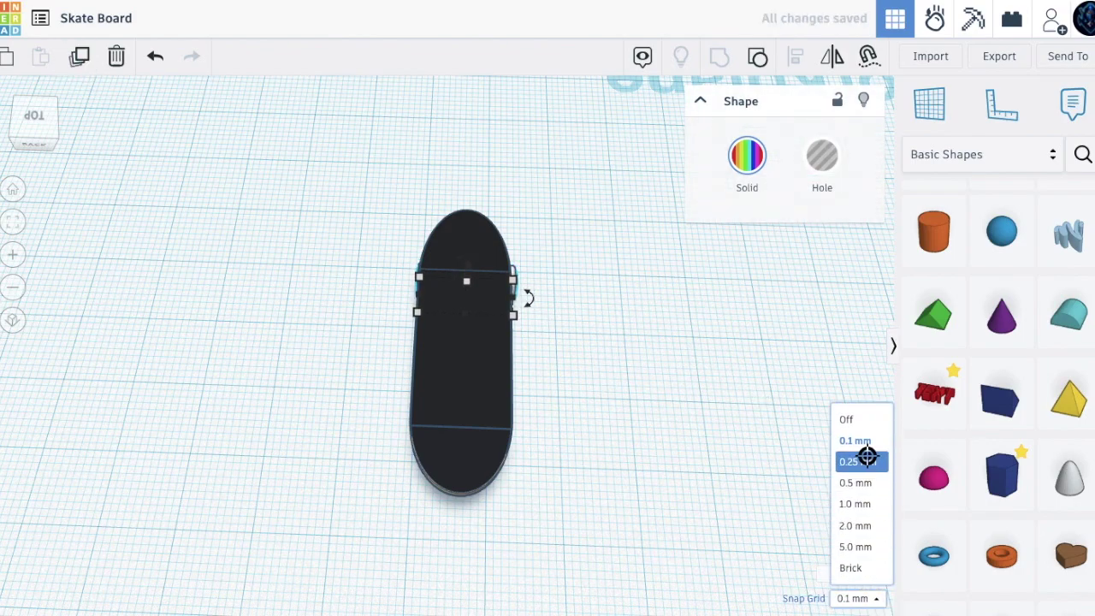
pyautogui.click(856, 503)
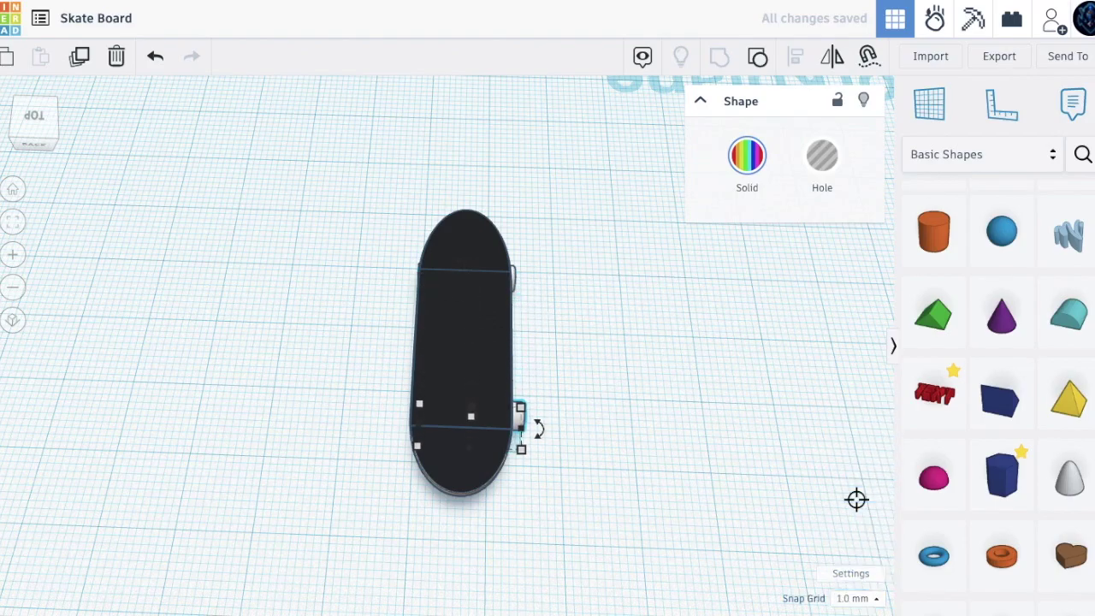
# Mirror the copied truck along the deck's length so it faces the opposite way to the original
pyautogui.moveTo(592, 451); pyautogui.dragTo(348, 340, button='right')
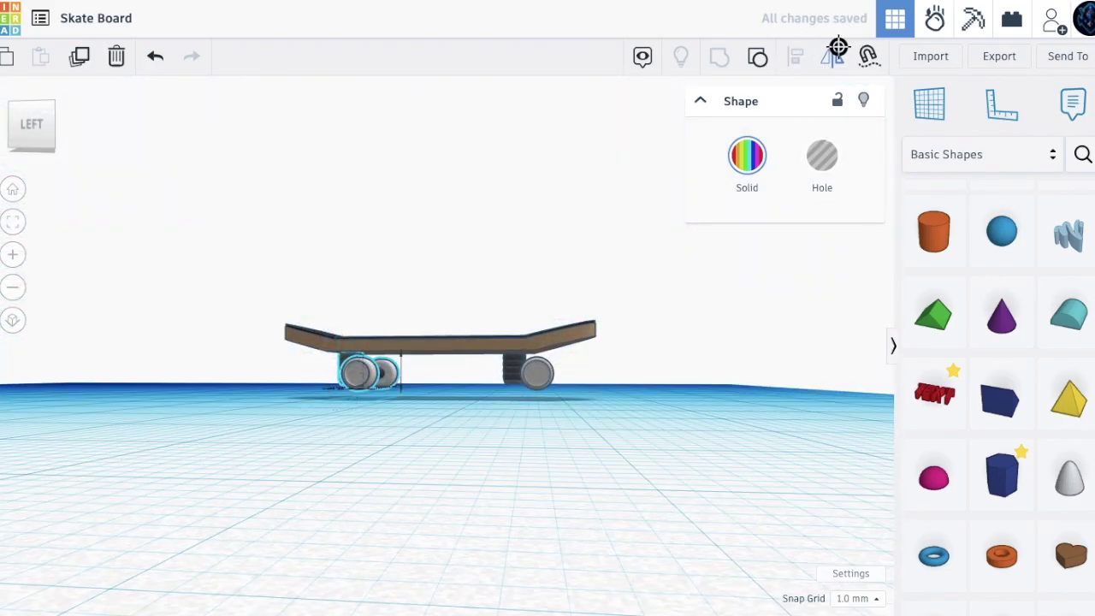
pyautogui.moveTo(342, 420); pyautogui.dragTo(371, 442, button='right')
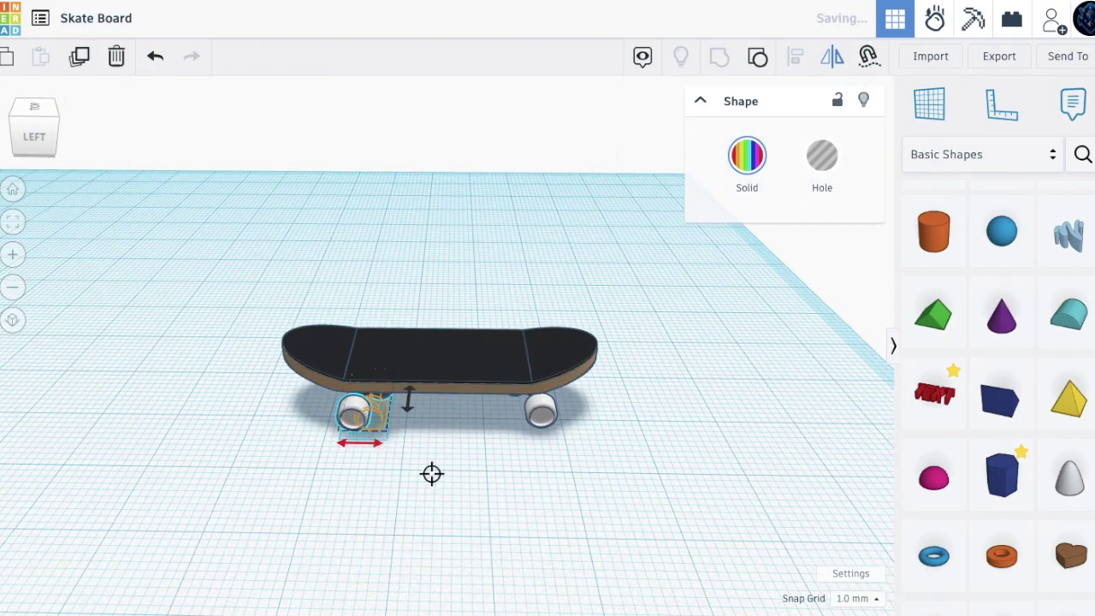
pyautogui.click(499, 467)
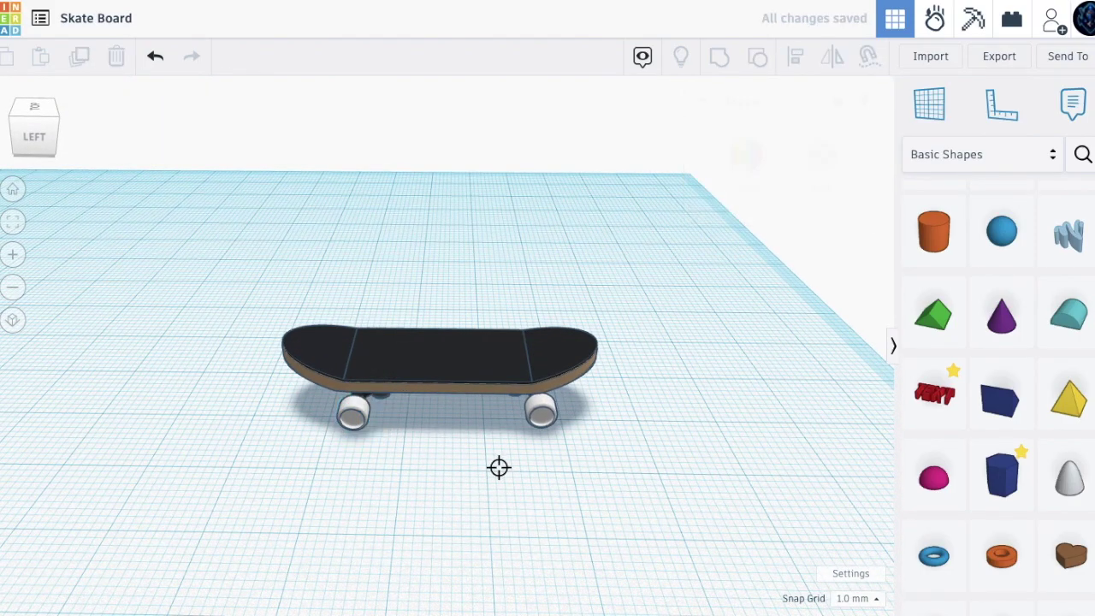
# Nudge the original truck slightly towards the deck's middle and the mirrored copy slightly closer to its own deck end
pyautogui.click(531, 427)
pyautogui.press('Left')
pyautogui.press('Left')
pyautogui.press('Left')
pyautogui.press('Right')
pyautogui.press('Right')
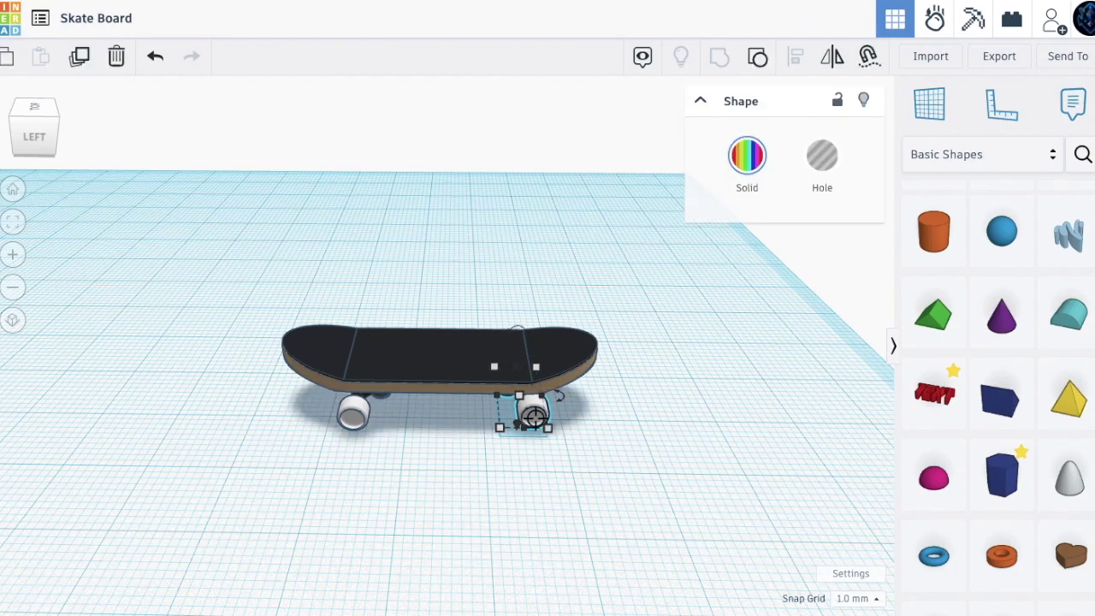
pyautogui.click(364, 412)
pyautogui.press('Left')
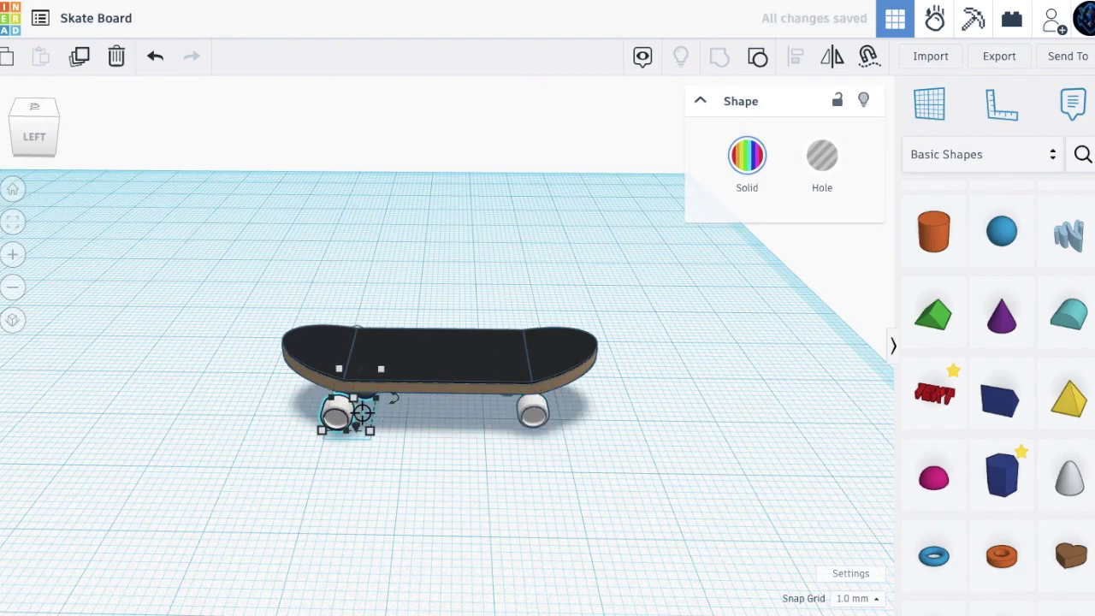
# Group the two trucks together, and group the black top with the brown deck using the Multicolor option
pyautogui.keyDown('shift'); pyautogui.click(530, 411); pyautogui.keyUp('shift')
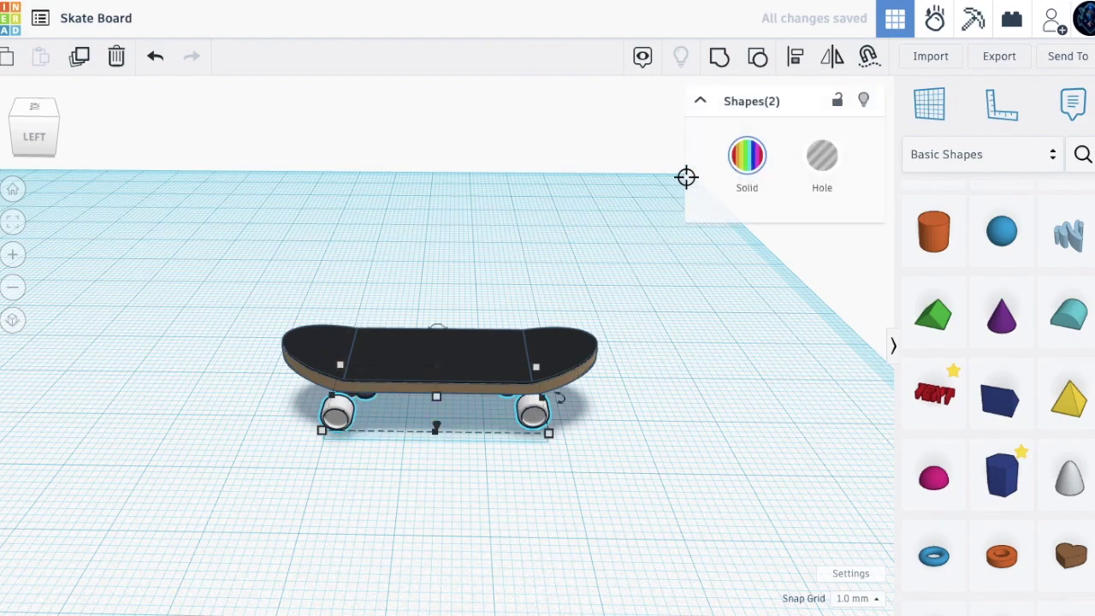
pyautogui.click(721, 60)
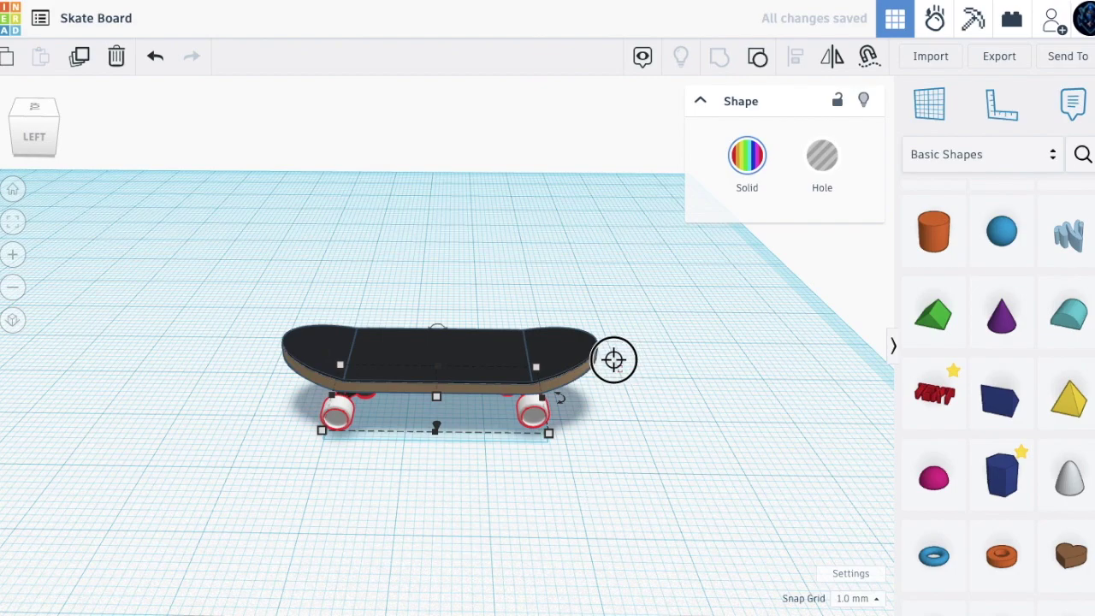
pyautogui.keyDown('shift'); pyautogui.click(583, 336); pyautogui.keyUp('shift')
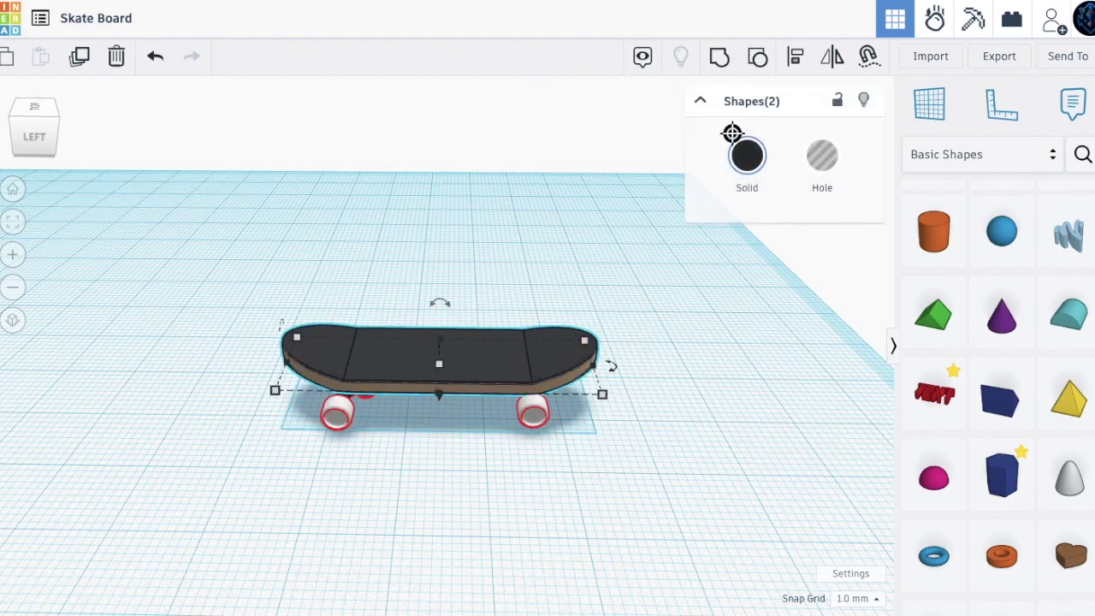
pyautogui.click(718, 60)
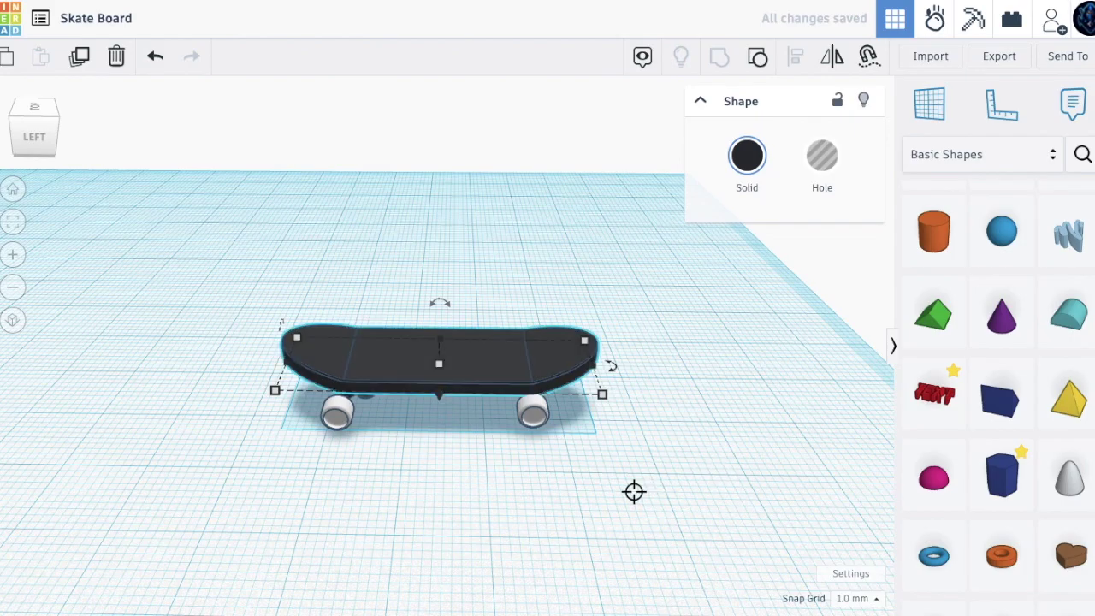
pyautogui.click(730, 149)
pyautogui.click(751, 369)
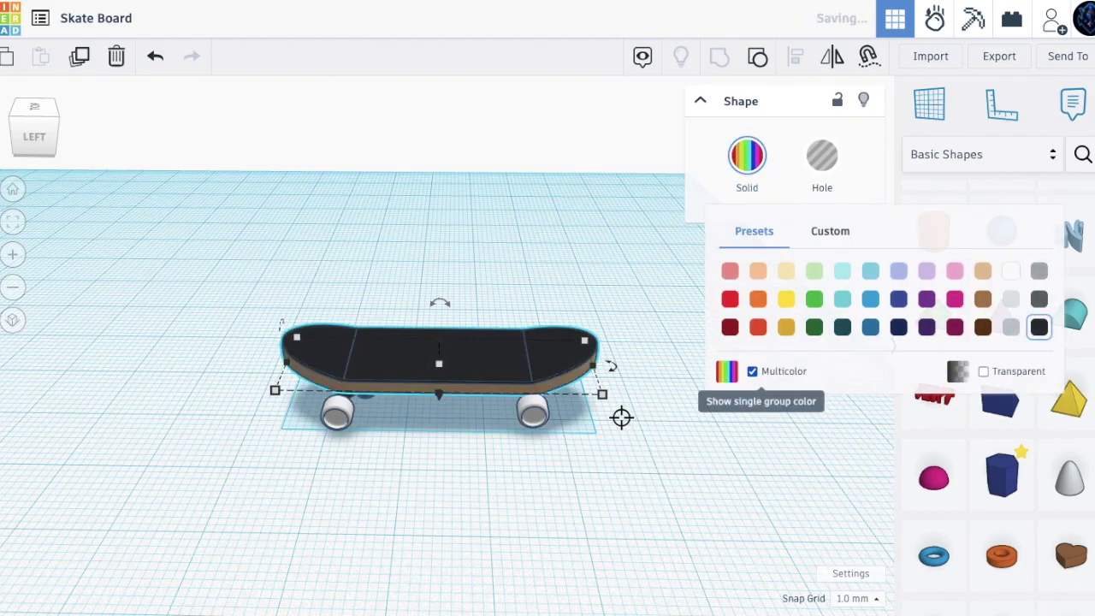
# Align the deck group and the truck group on their centres, both across the width and along the length
pyautogui.click(621, 459)
pyautogui.moveTo(621, 465); pyautogui.dragTo(166, 206)
pyautogui.click(795, 58)
pyautogui.moveTo(527, 294); pyautogui.dragTo(399, 445, button='right')
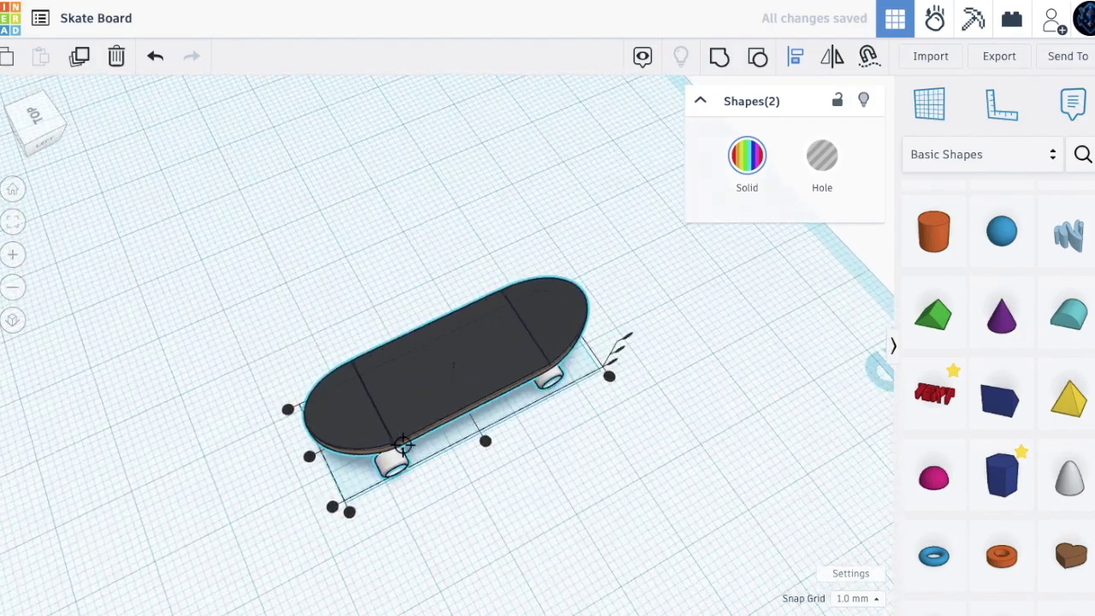
pyautogui.click(309, 457)
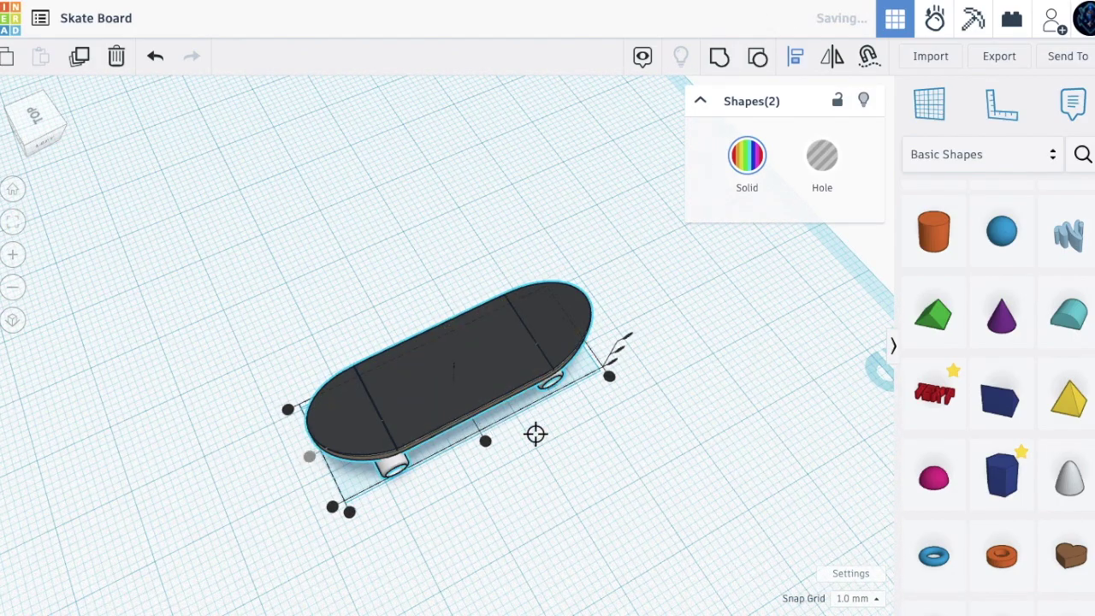
pyautogui.click(486, 441)
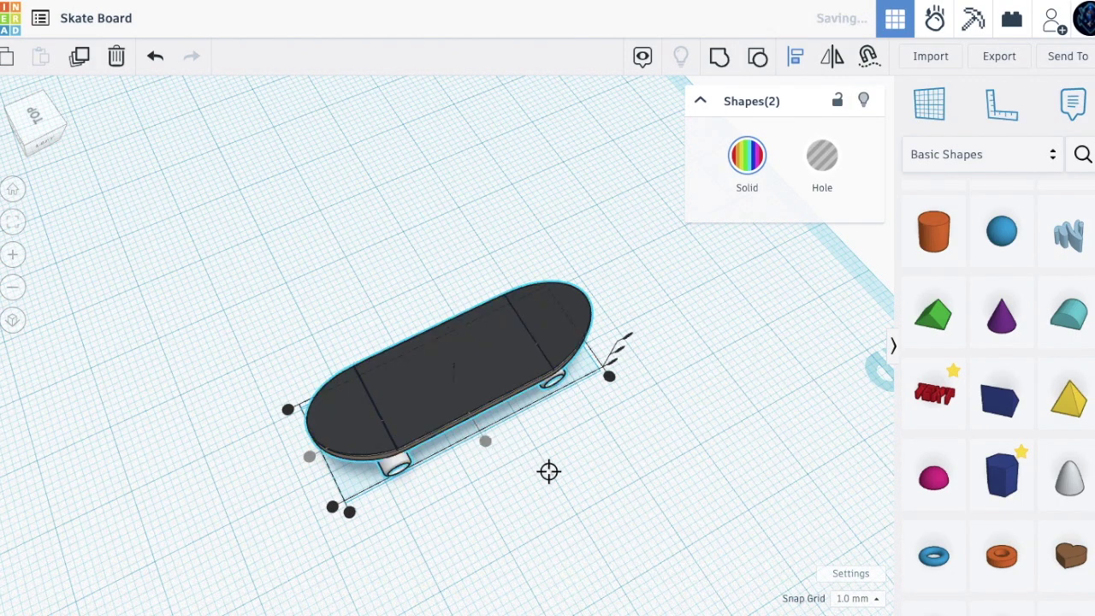
pyautogui.click(656, 361)
# Set the whole skateboard's elevation above the workplane to 0
pyautogui.moveTo(655, 362); pyautogui.dragTo(238, 272, button='right')
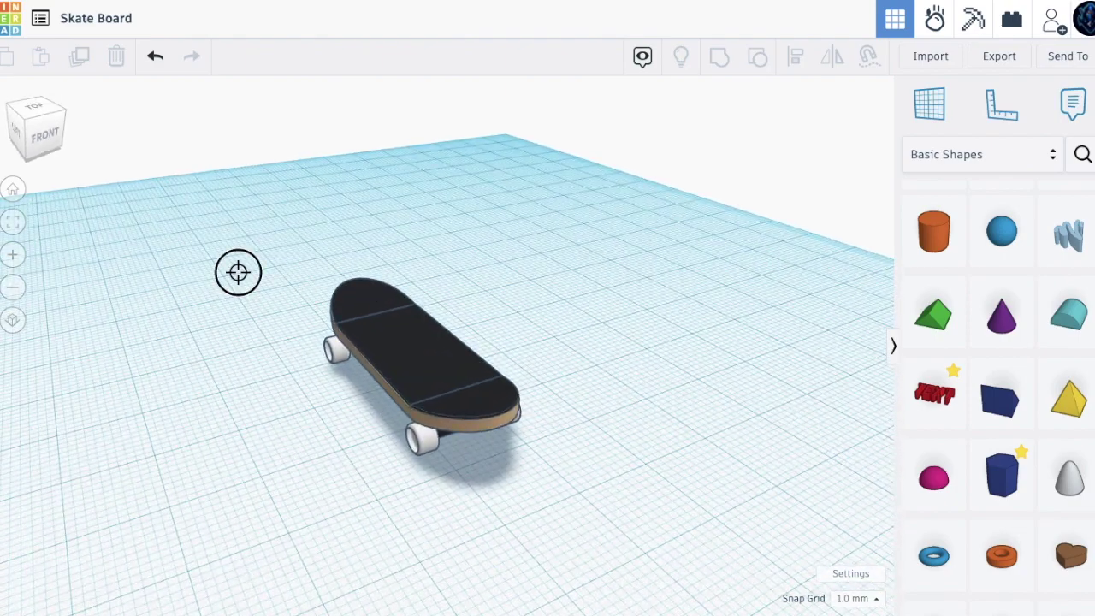
pyautogui.moveTo(514, 443); pyautogui.dragTo(515, 444)
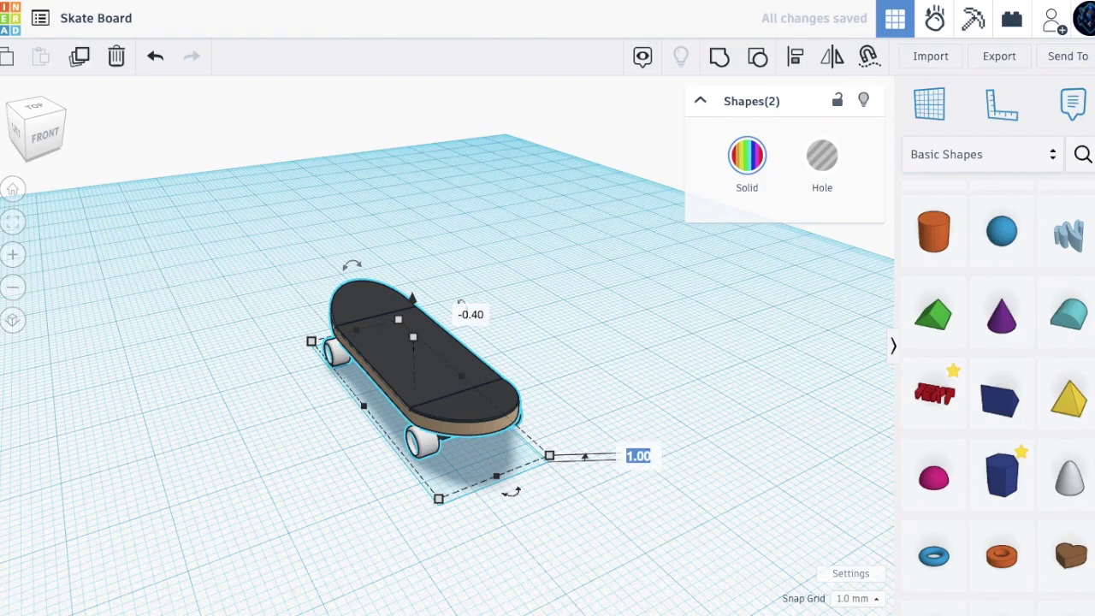
pyautogui.write('0')
pyautogui.press('Return')
pyautogui.click(593, 526)
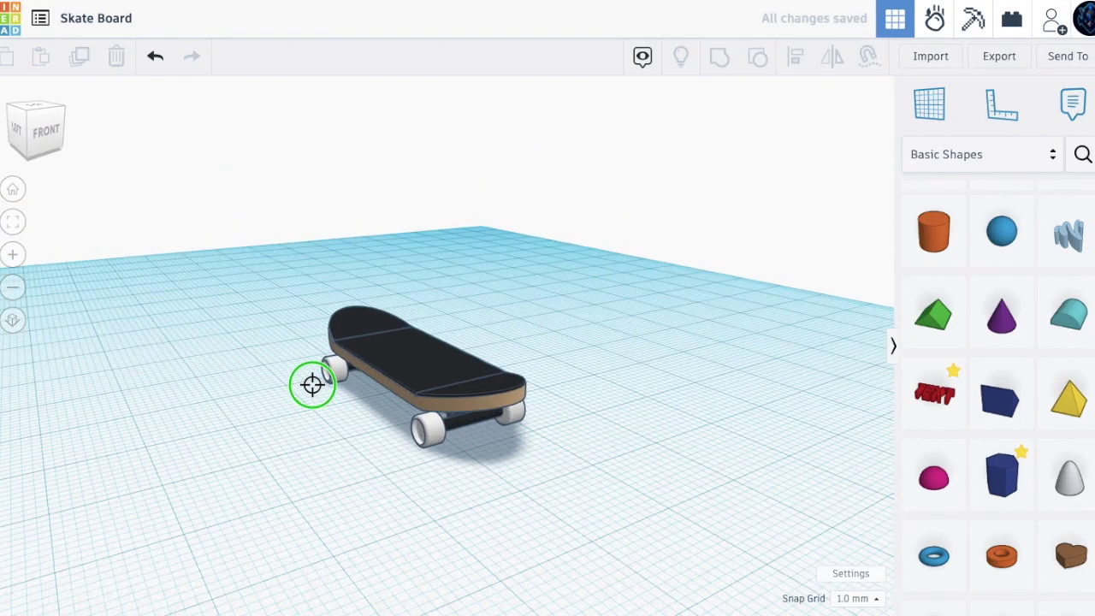